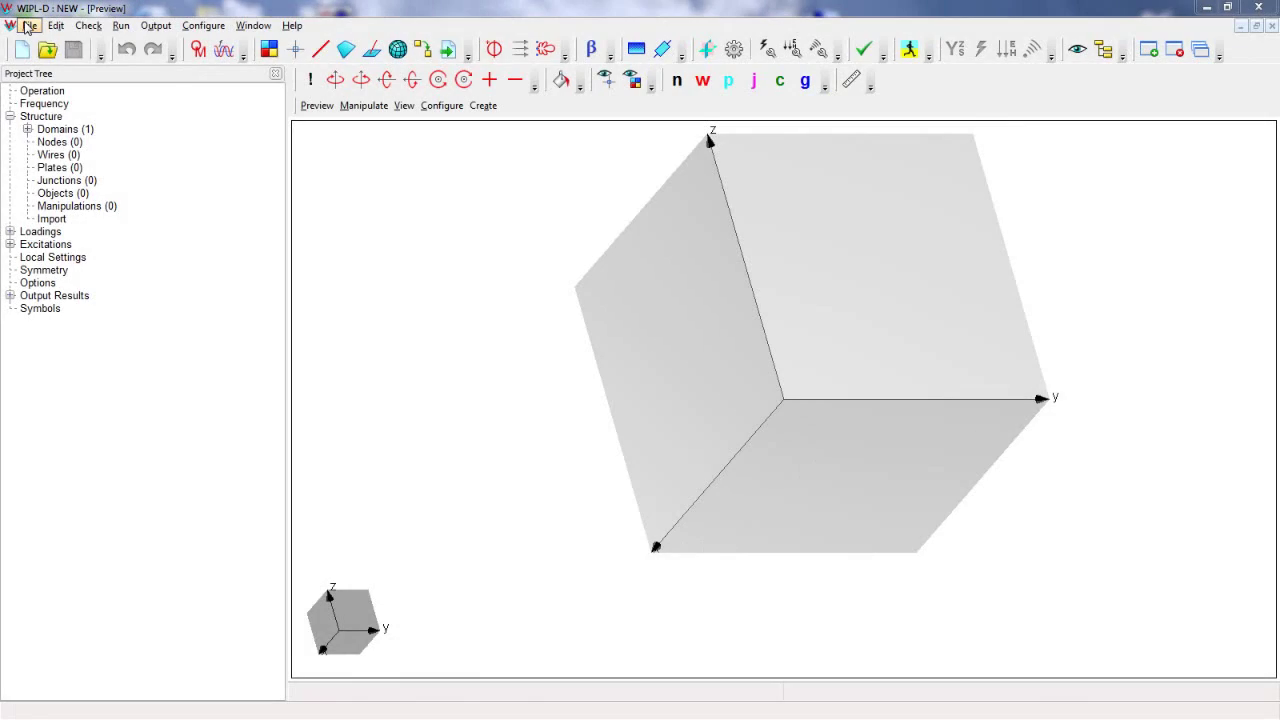
Launch WIPL-D Pro CAD from the File menu, creating the empty project NEW_1
click(29, 25)
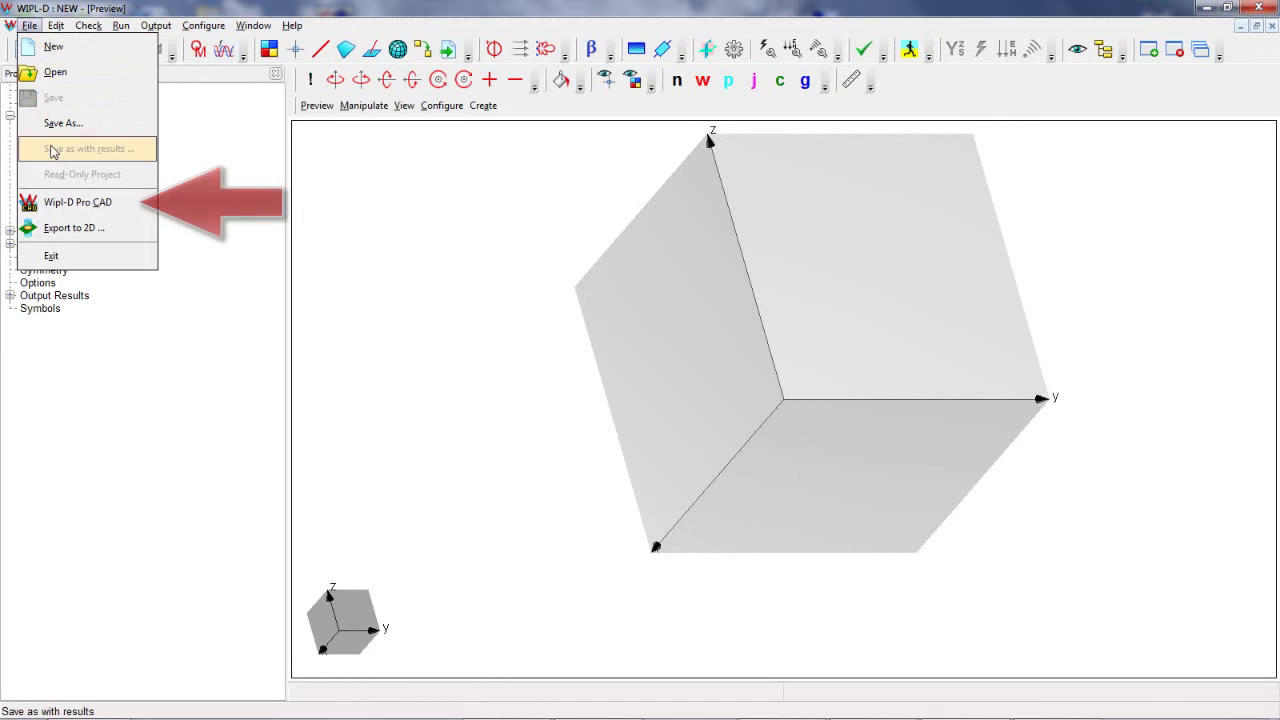
click(80, 202)
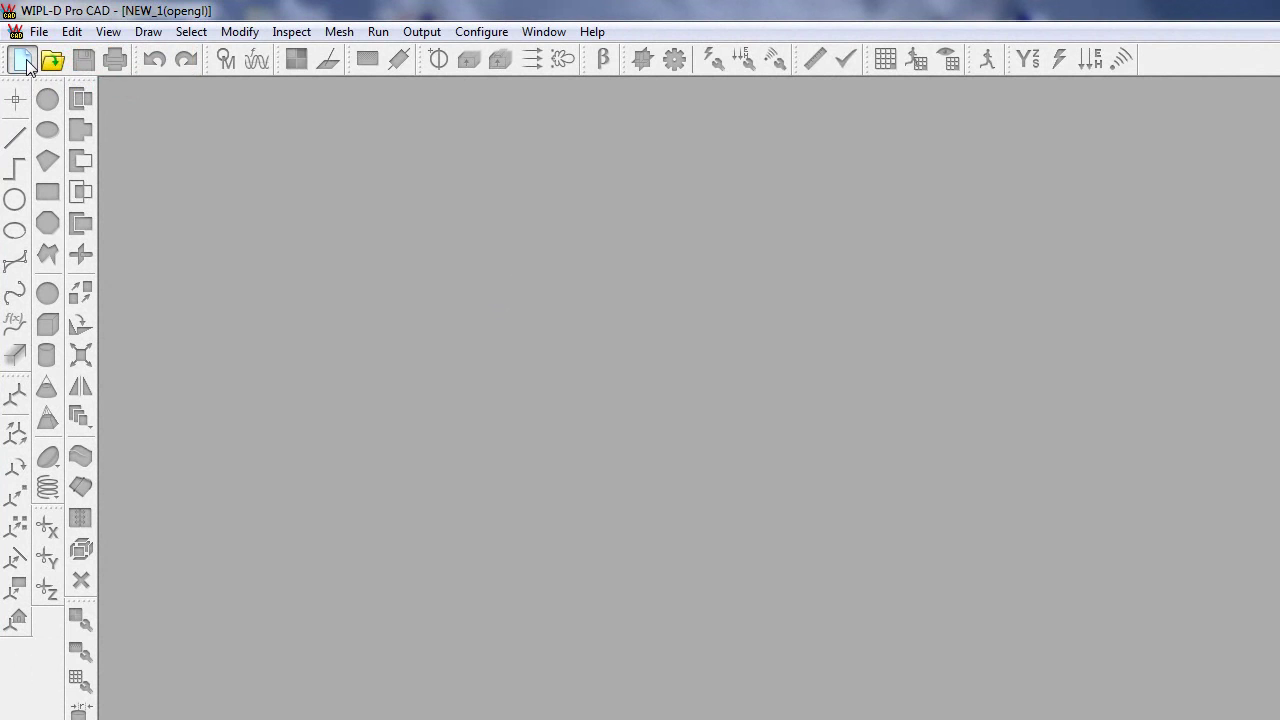
Create a new project and save it as MPA.wcm in the Intro\Patch folder
click(23, 62)
click(40, 32)
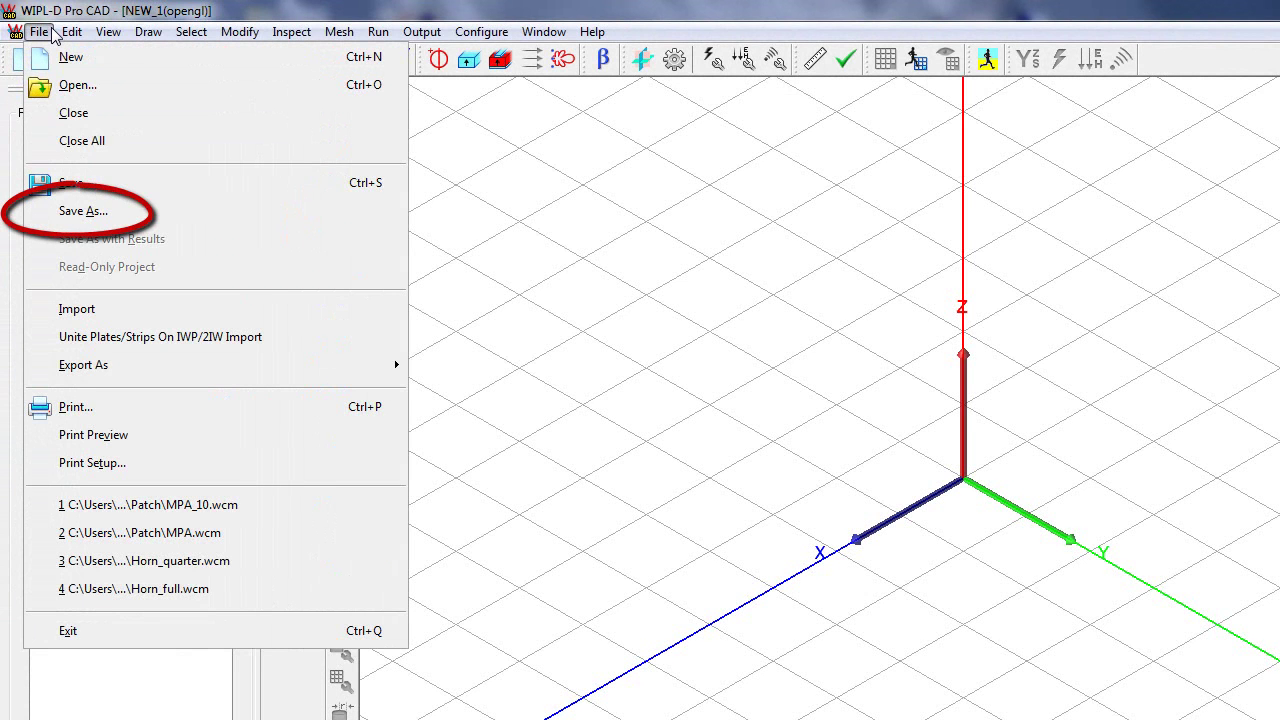
click(95, 212)
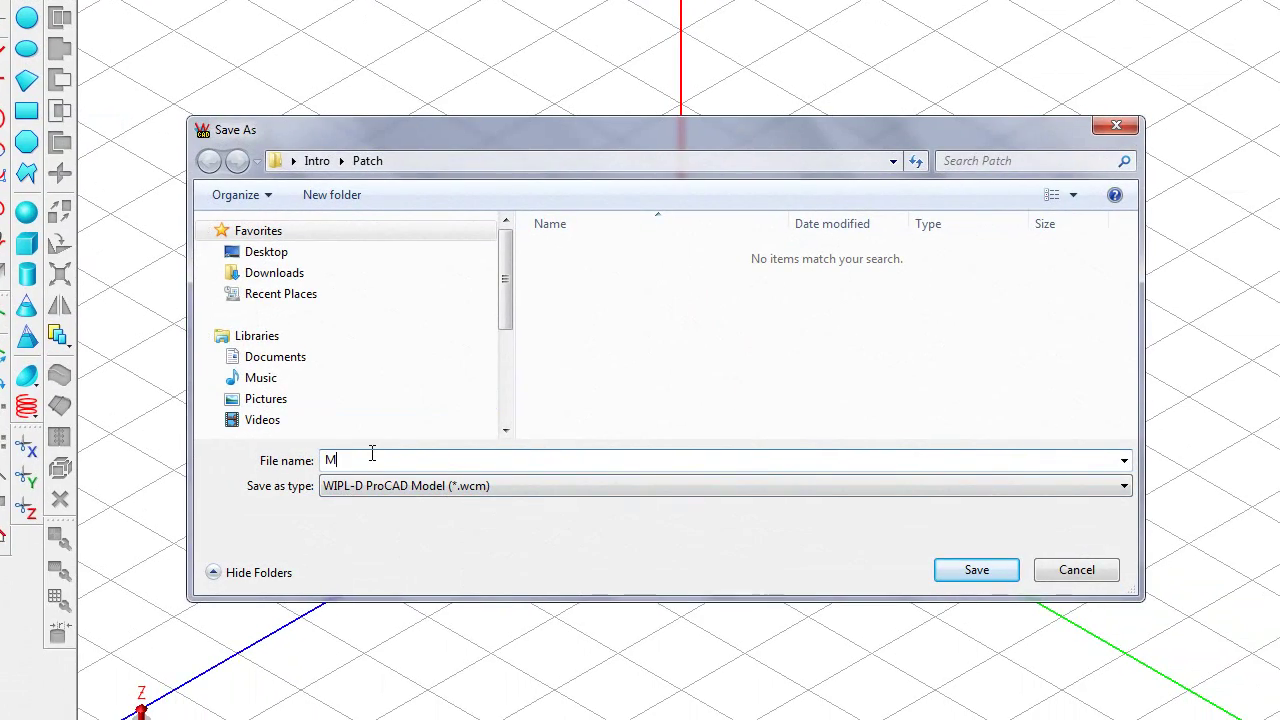
click(975, 570)
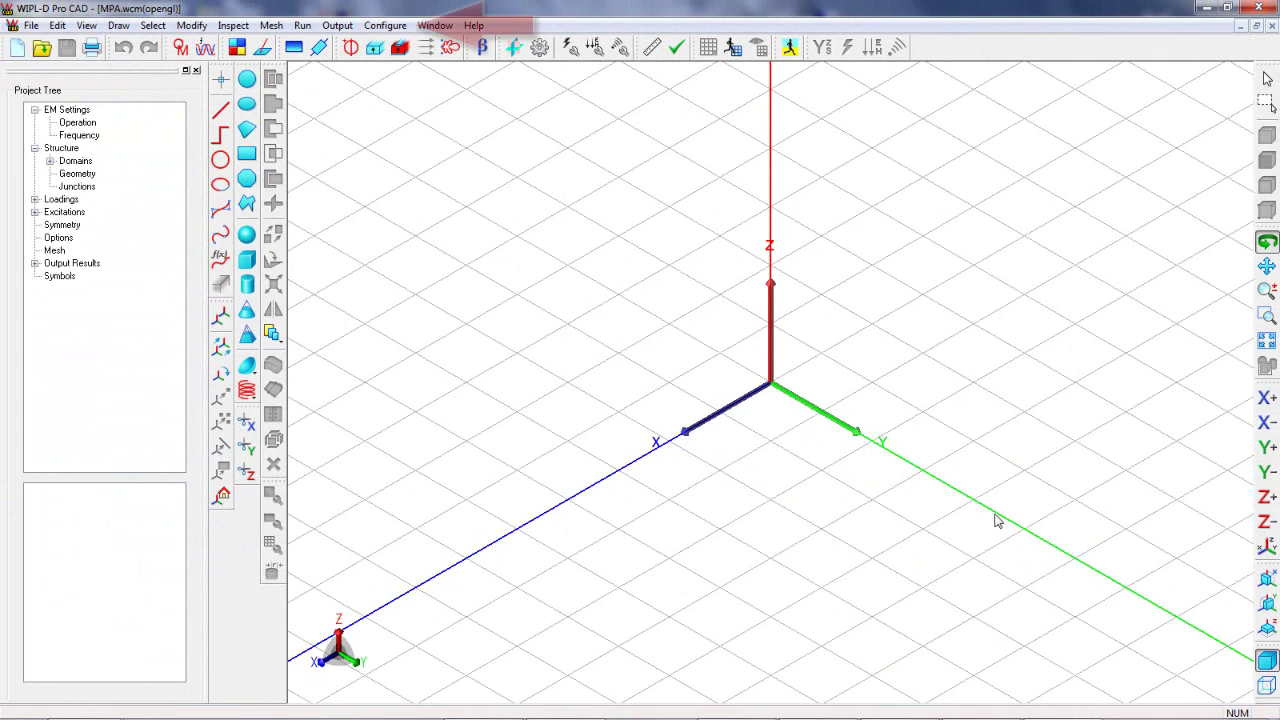
Keep GHz and Millimeter units and set the operation to ANTENNA (one generator at time)
click(390, 27)
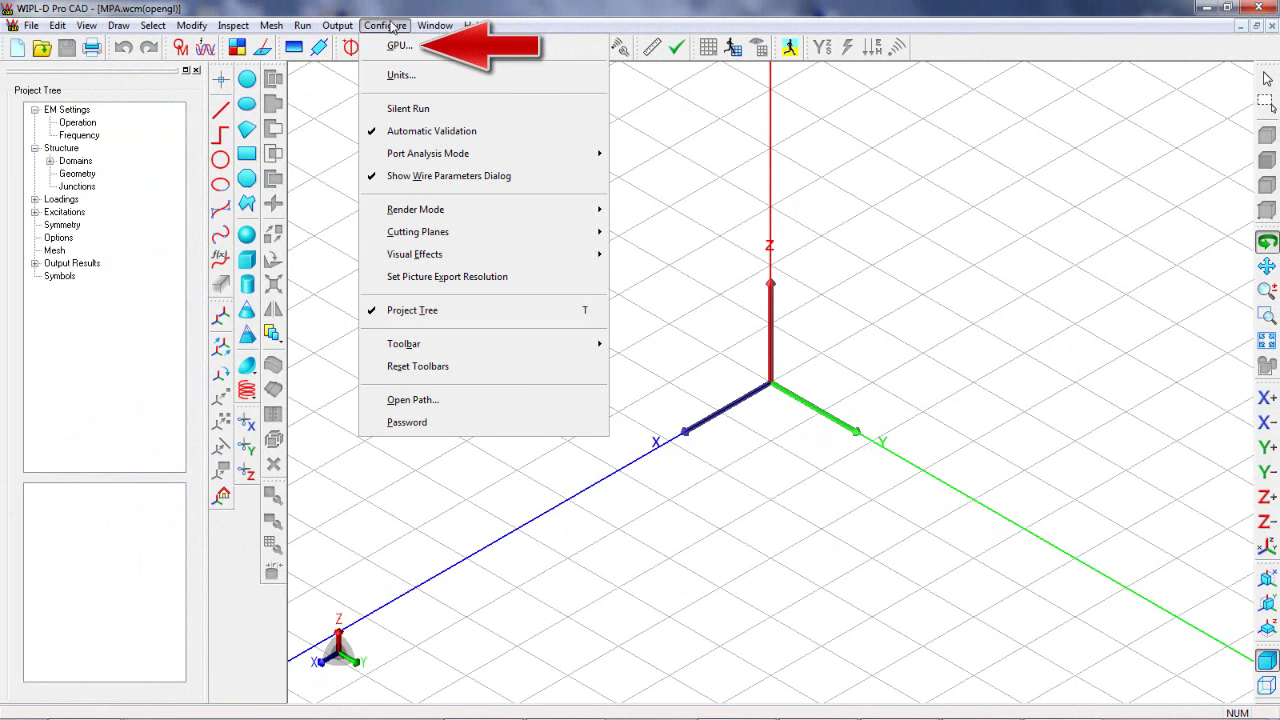
click(414, 78)
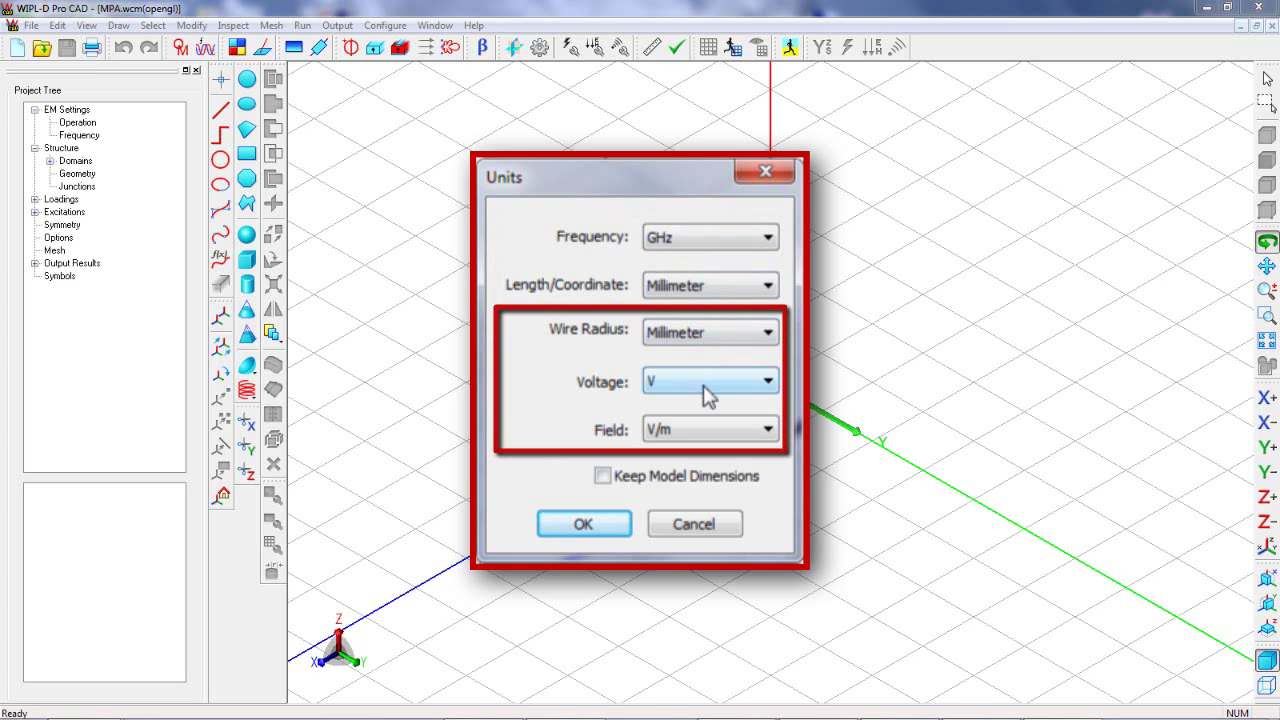
click(614, 466)
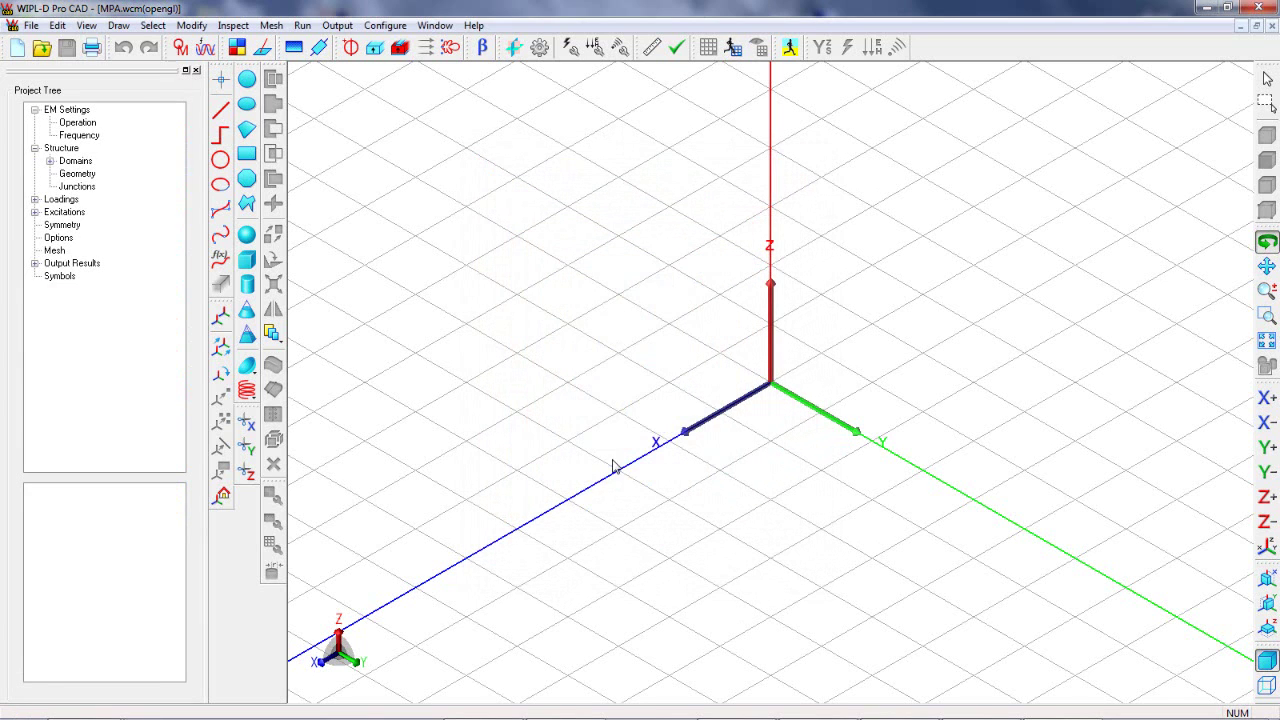
double_click(85, 117)
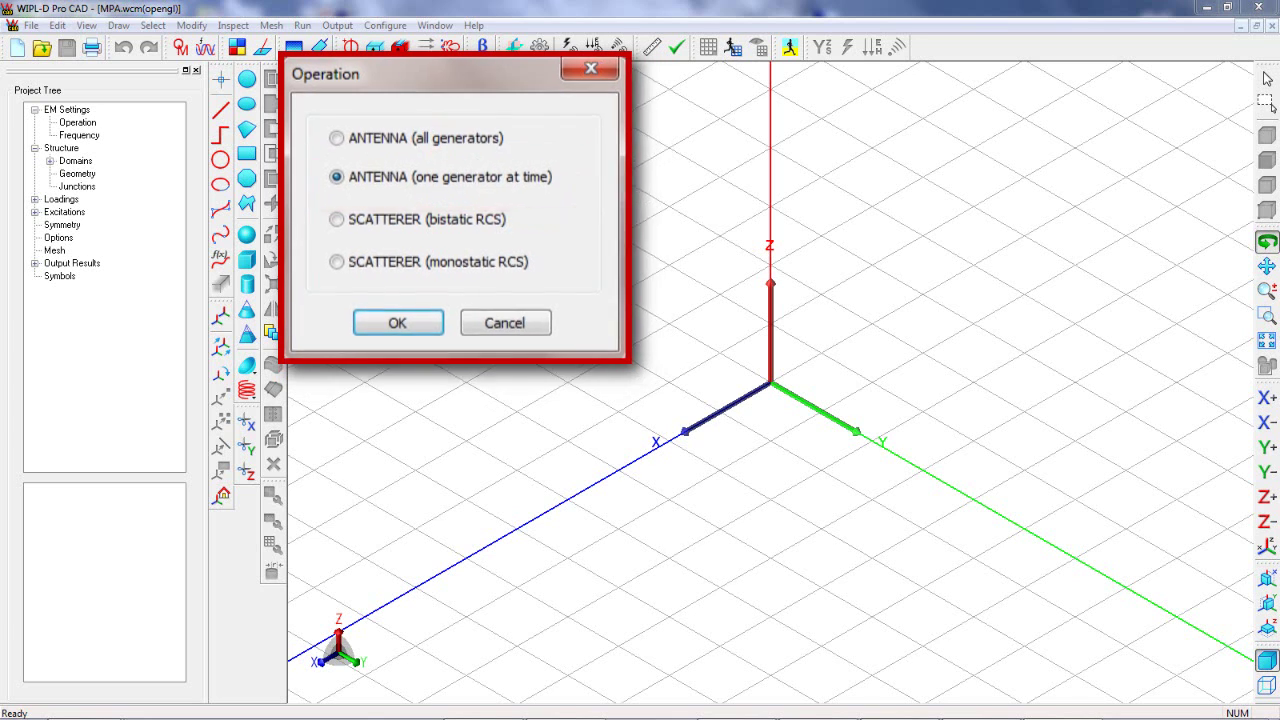
click(357, 227)
Enter start 9 GHz, stop 11 GHz and 11 frequencies in the Frequency dialog
double_click(93, 138)
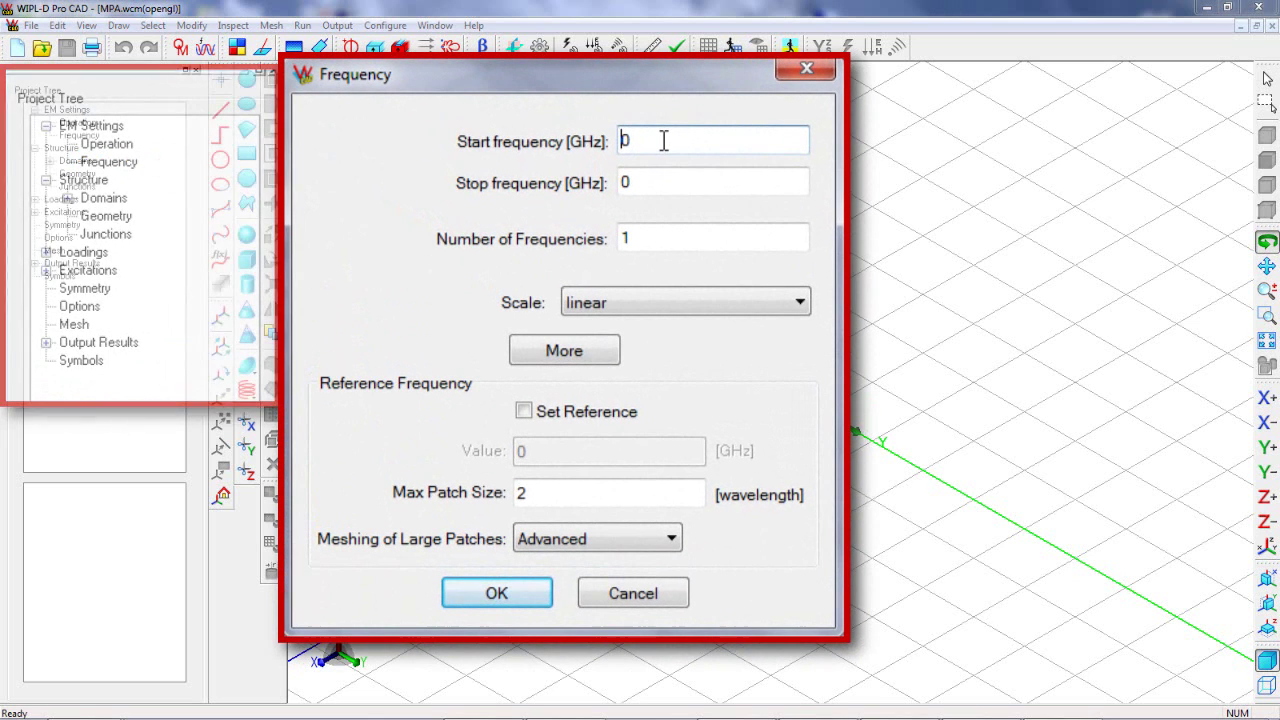
double_click(663, 133)
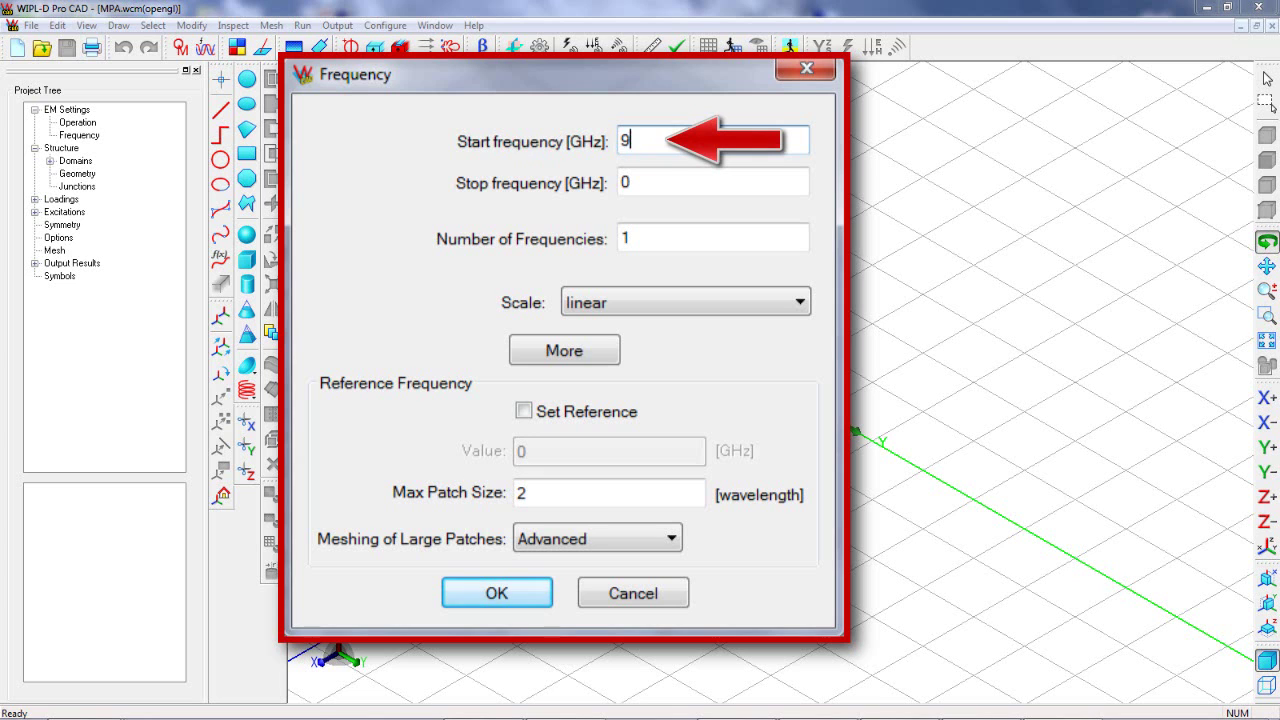
key(Tab)
text(11)
key(Tab)
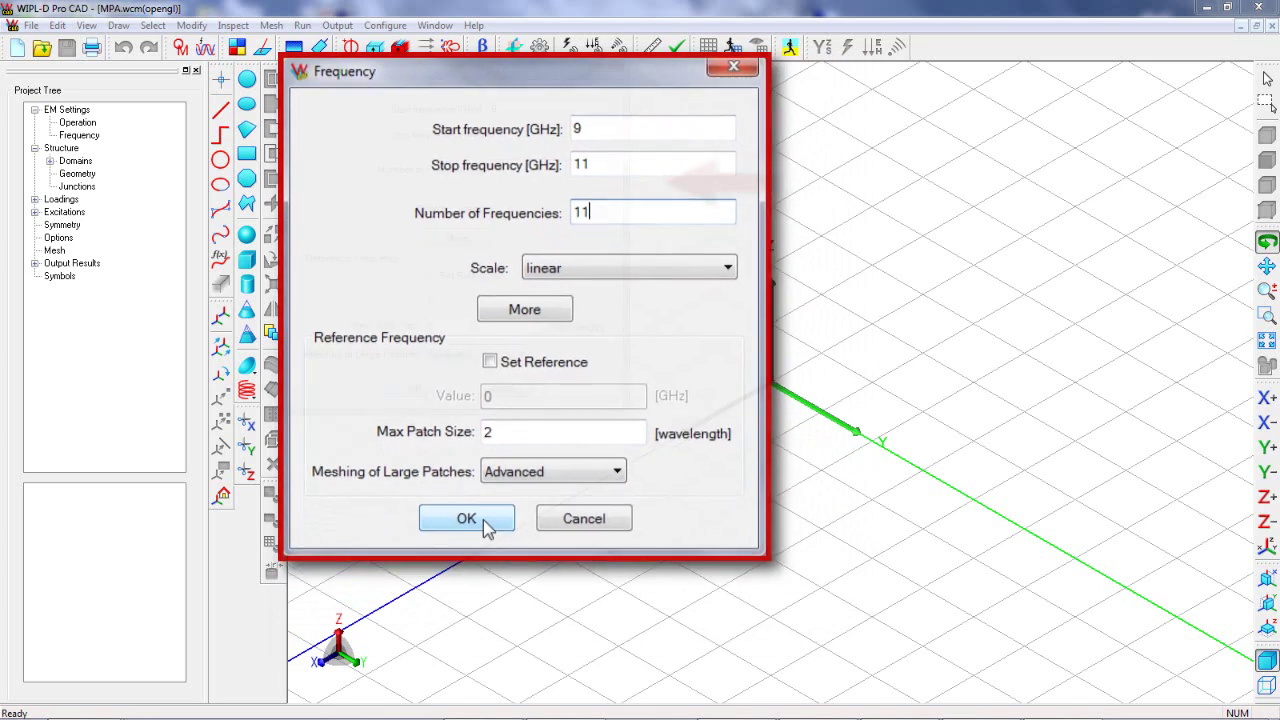
click(516, 594)
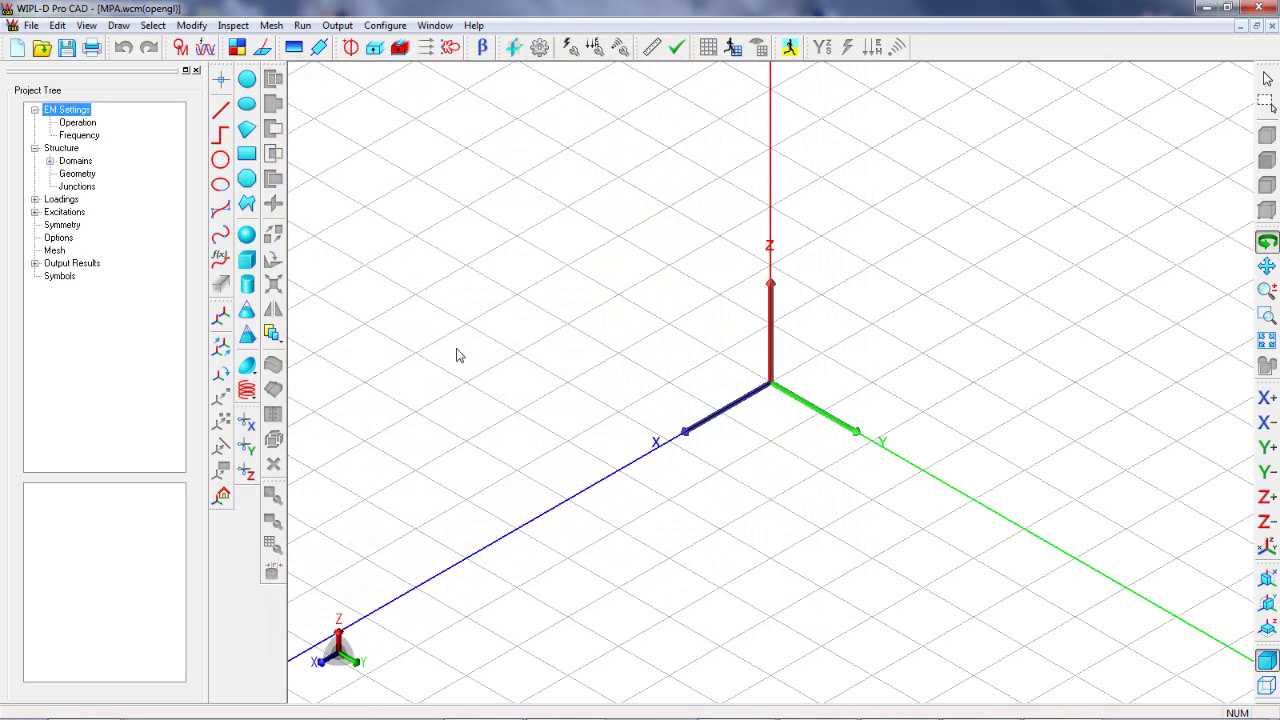
Add the symbols Wpatch=8 and Lpatch=8 in the Symbols table
click(482, 48)
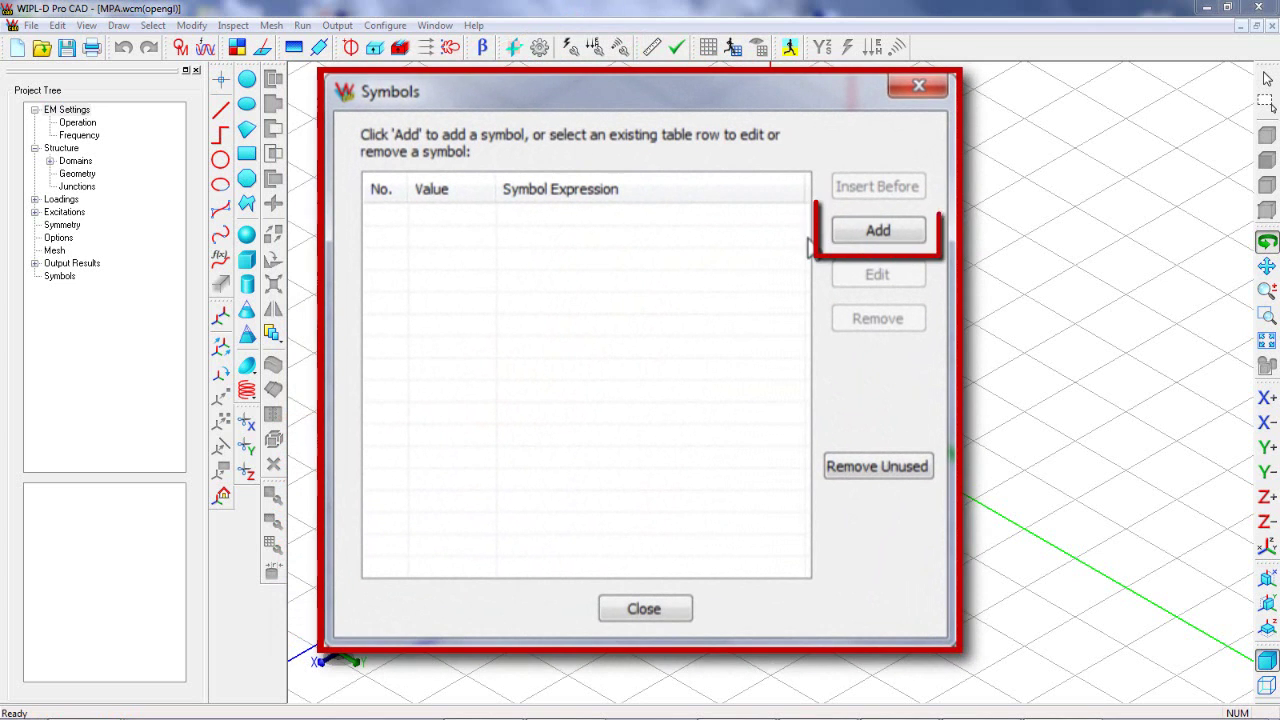
click(866, 232)
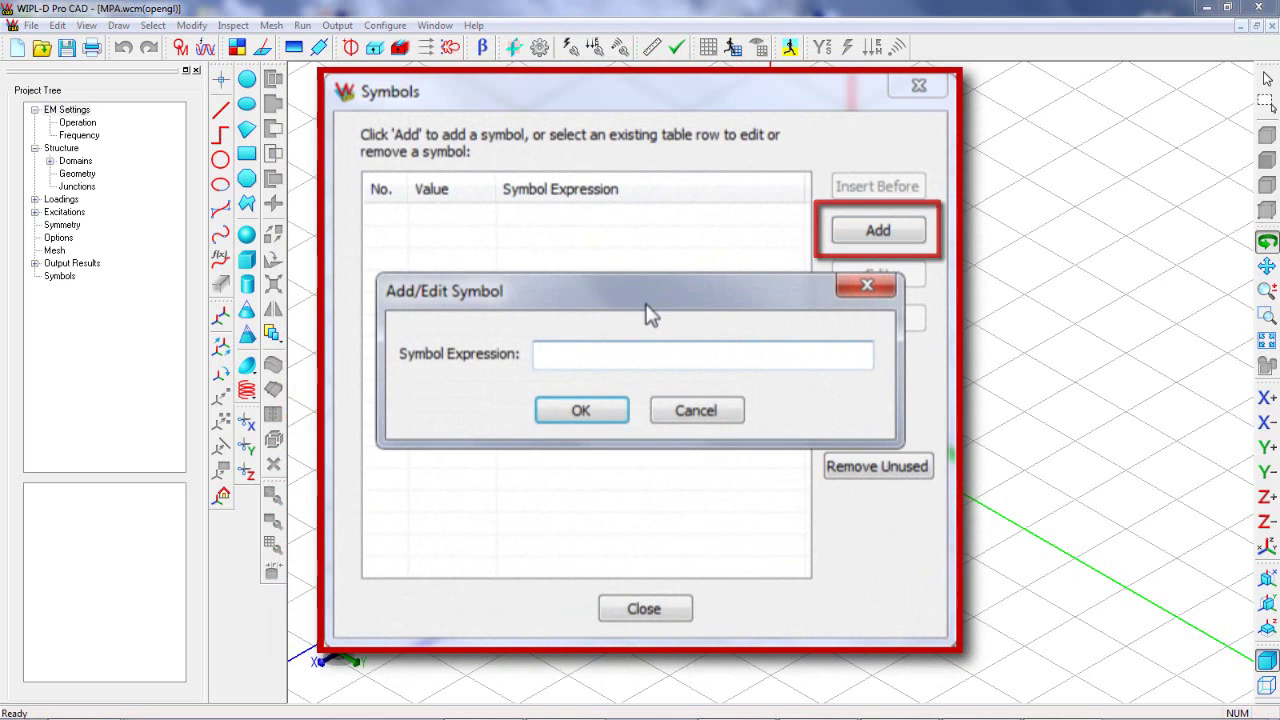
text(Wpatch=8)
click(583, 410)
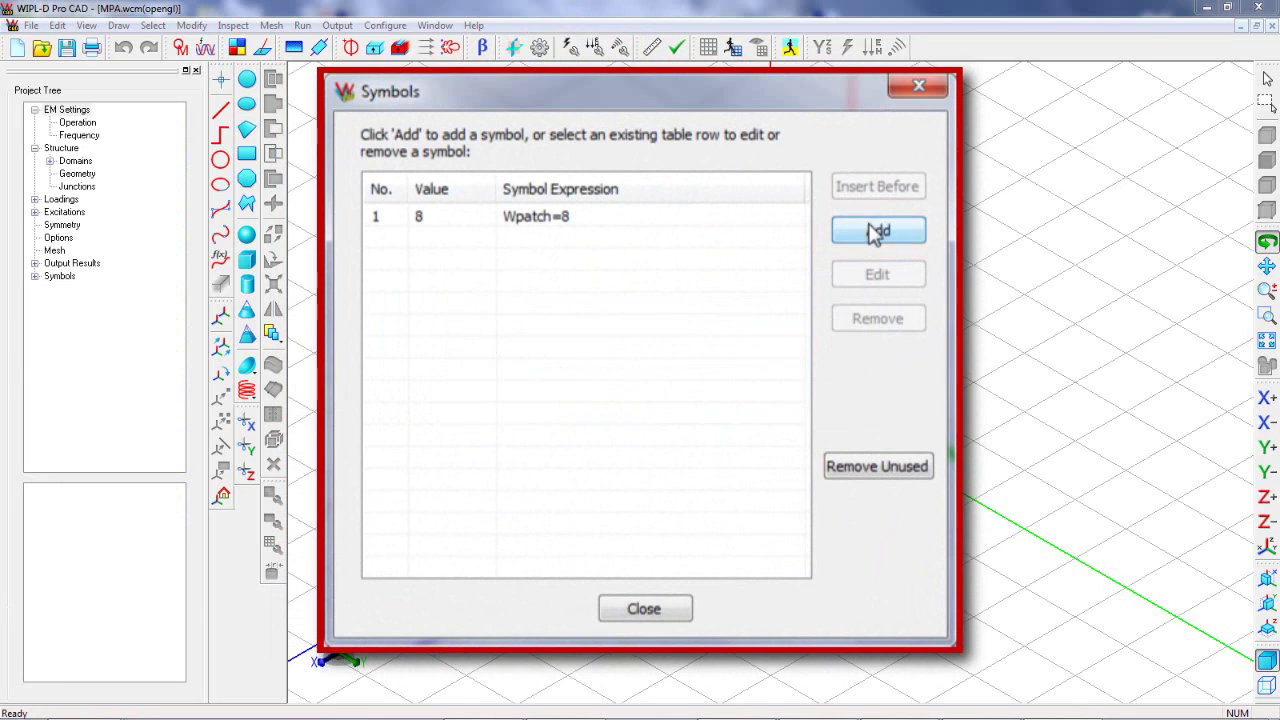
click(874, 232)
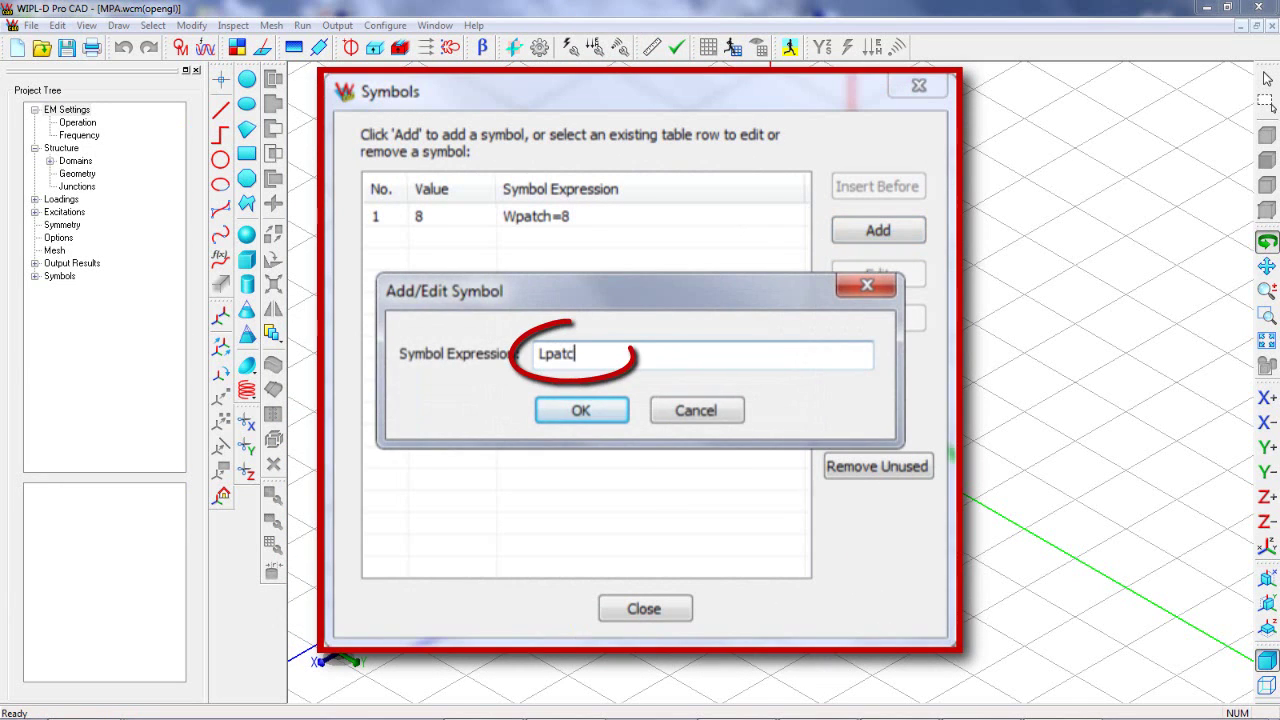
text(Lpatch=8)
key(Return)
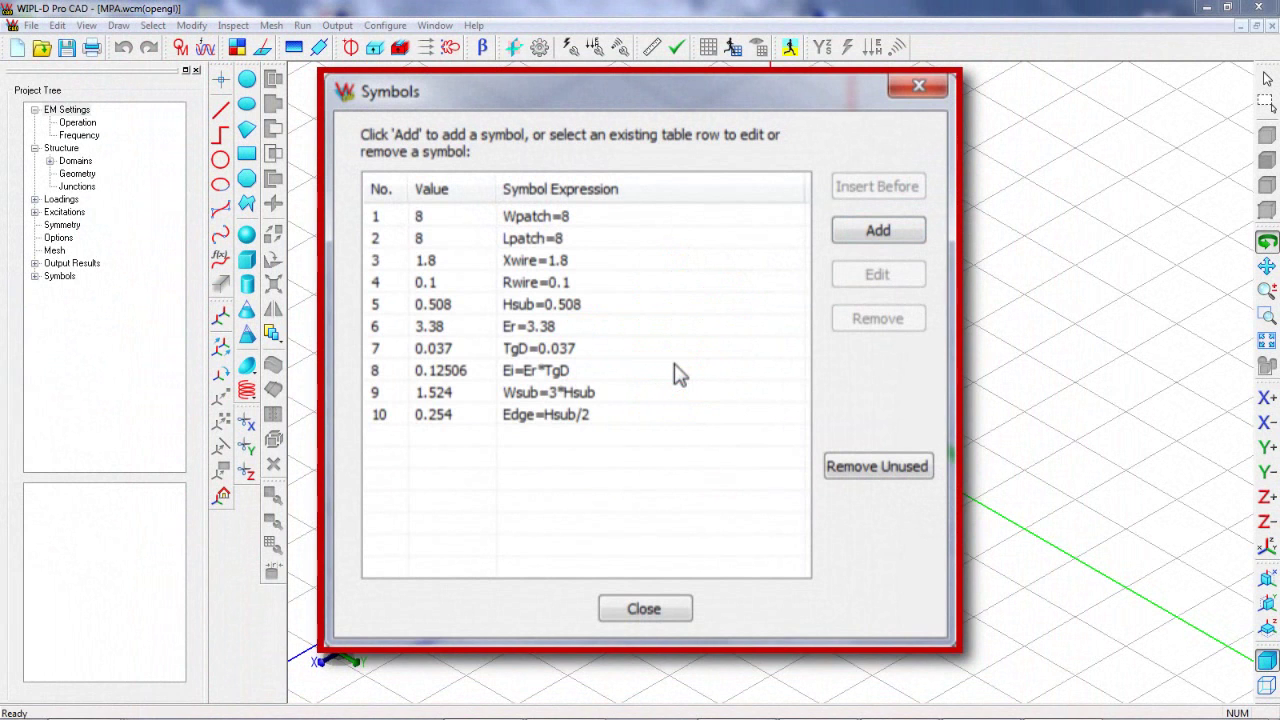
Draw the substrate cuboid spanning ±(Lpatch/2+Wsub) by ±(Wpatch/2+Wsub) with height Hsub
click(652, 605)
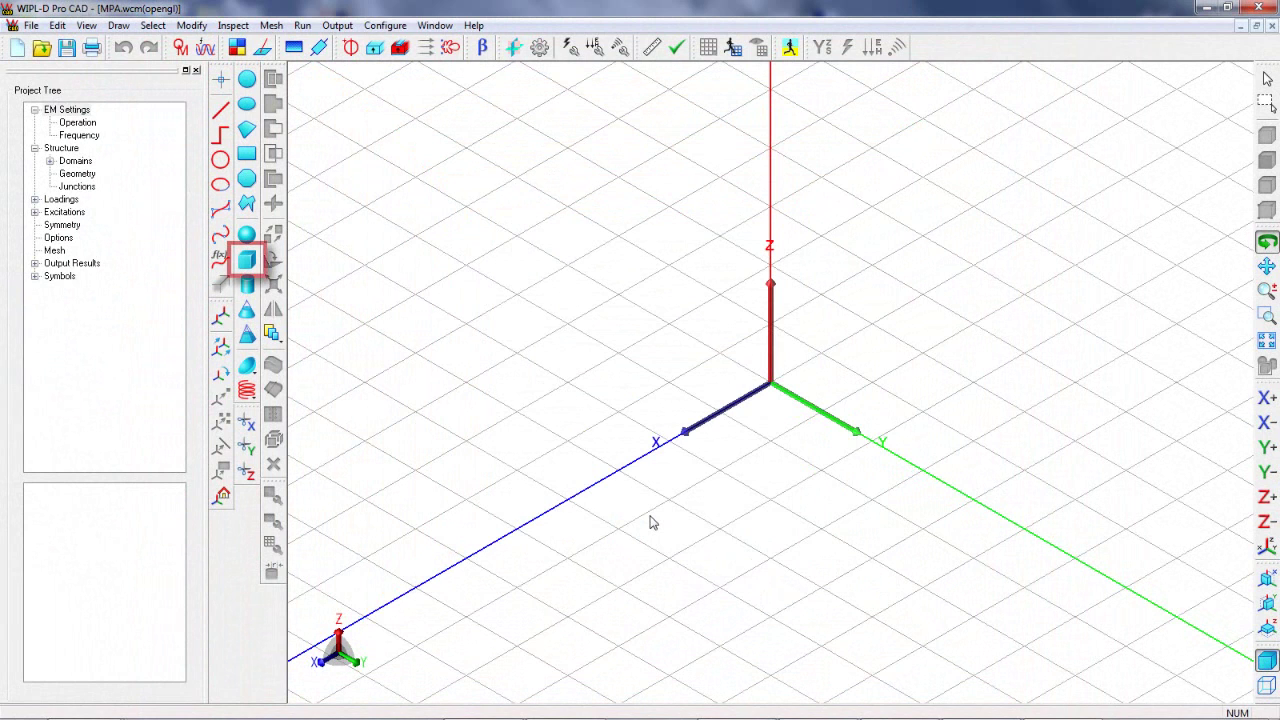
click(250, 262)
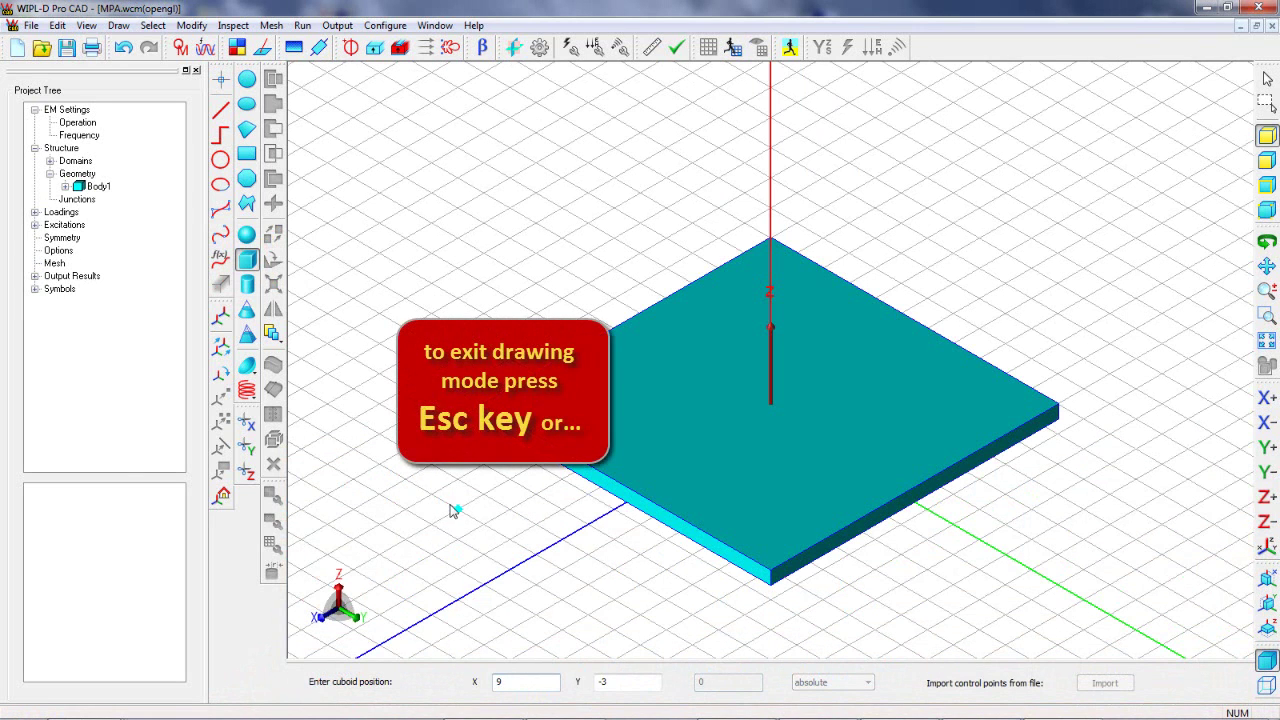
right_click(452, 510)
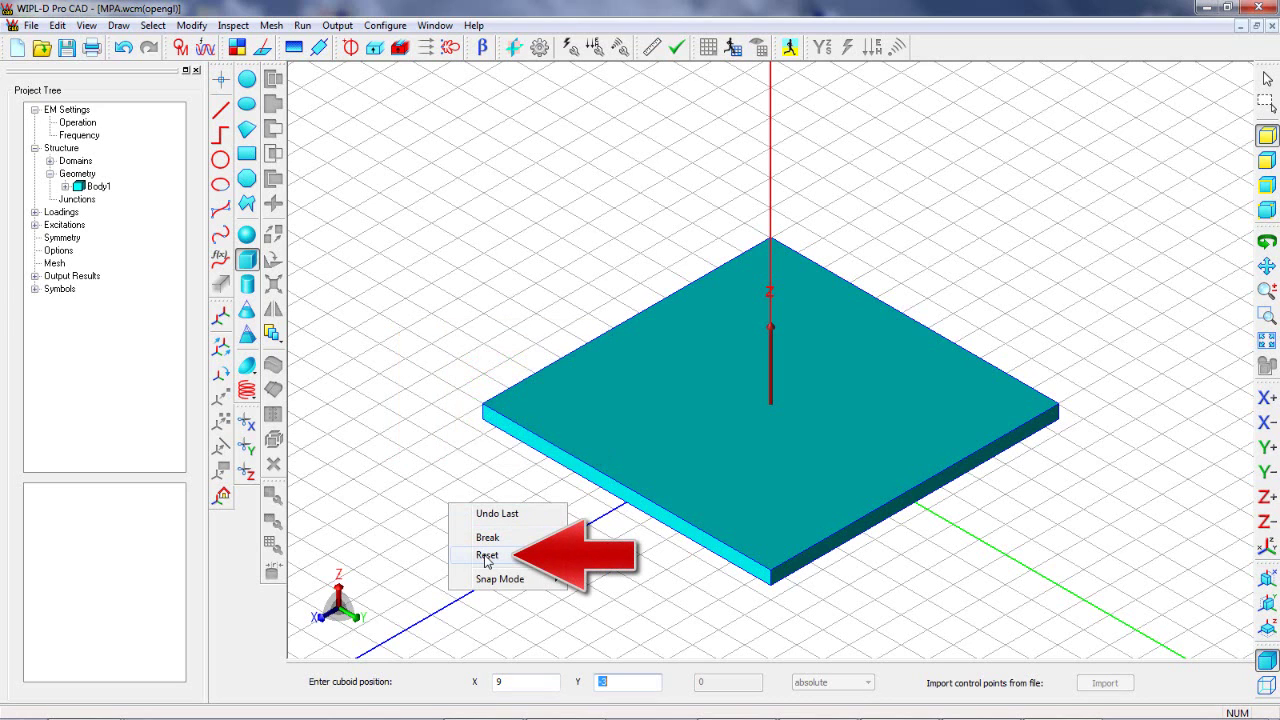
End the cuboid command and align the working coordinate system to Body1's top face
click(487, 556)
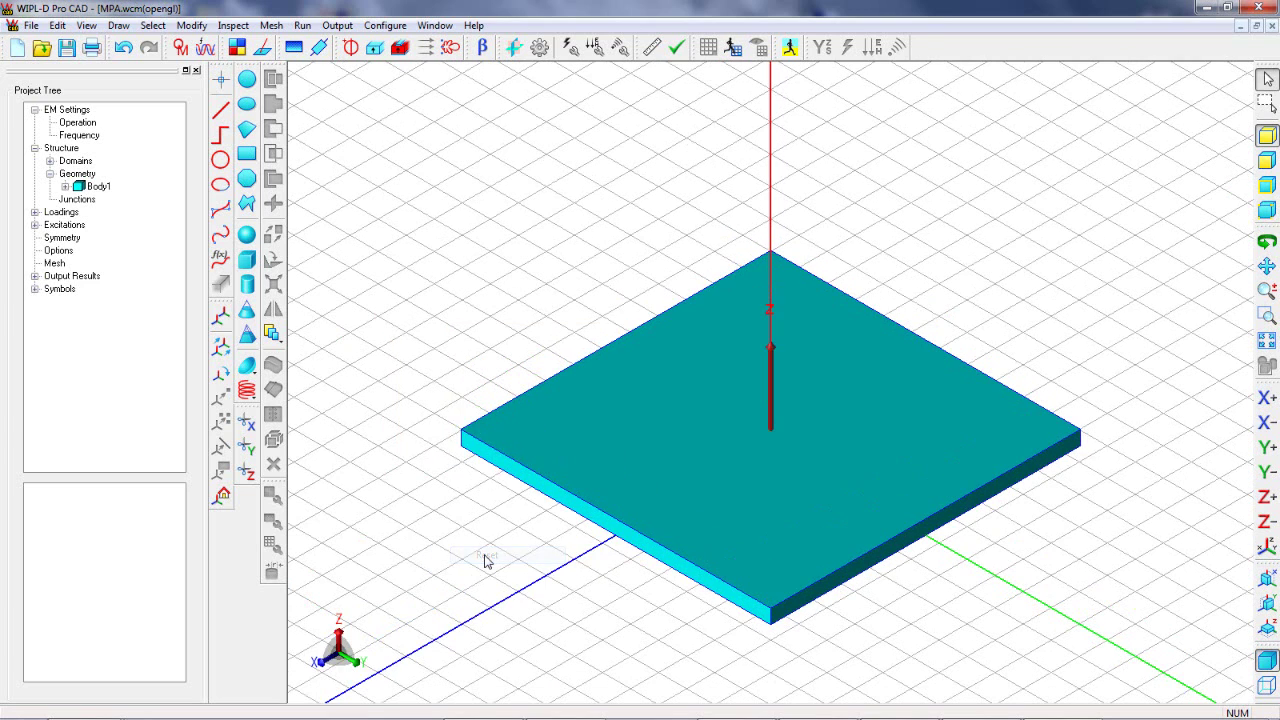
click(1267, 160)
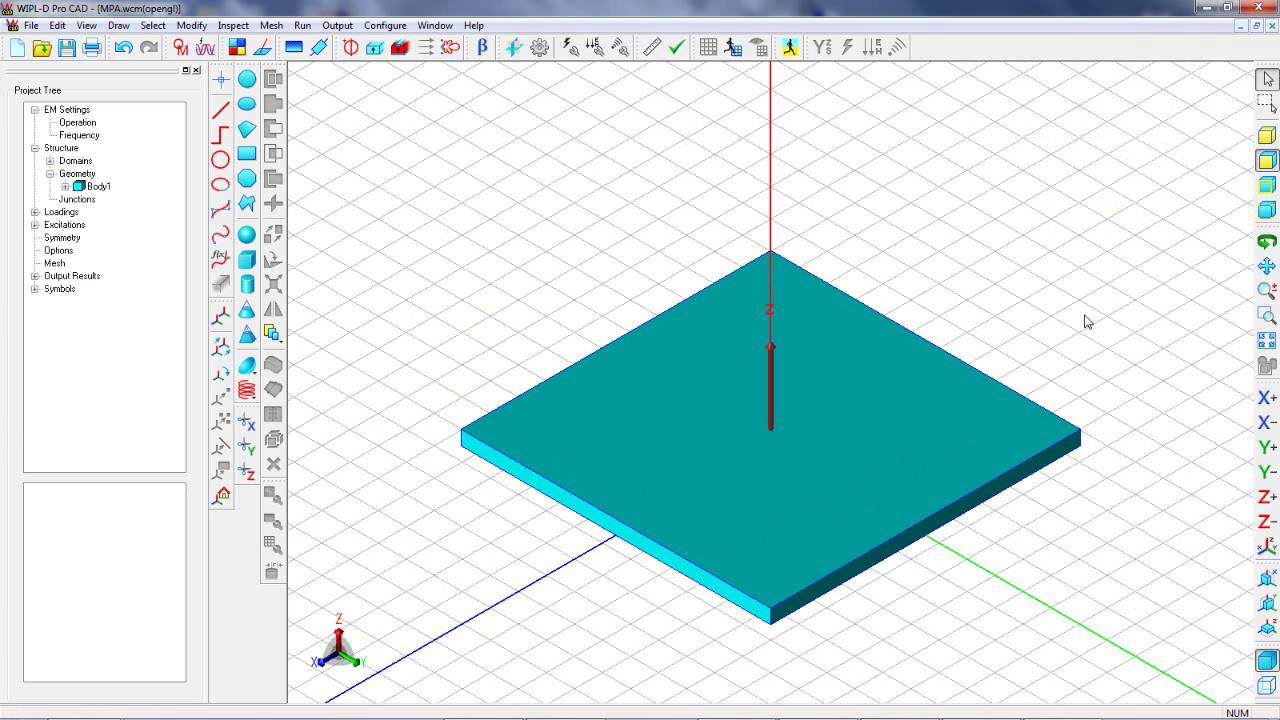
click(800, 440)
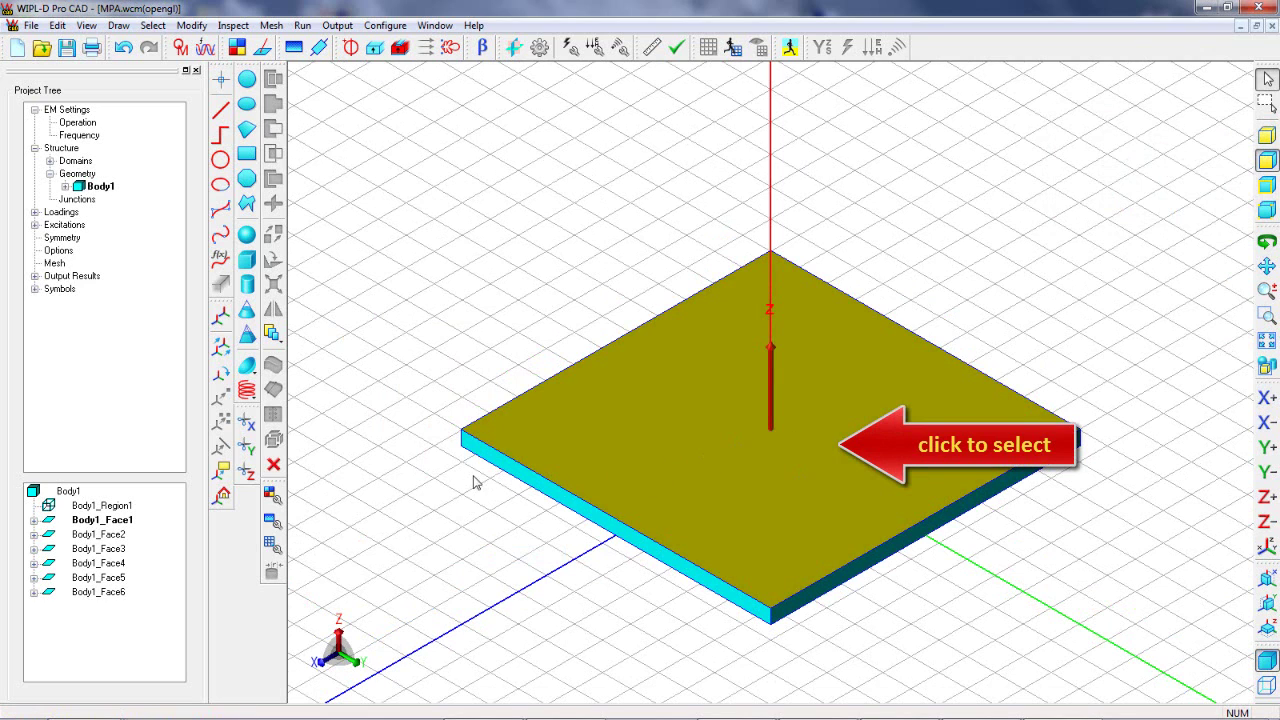
click(222, 472)
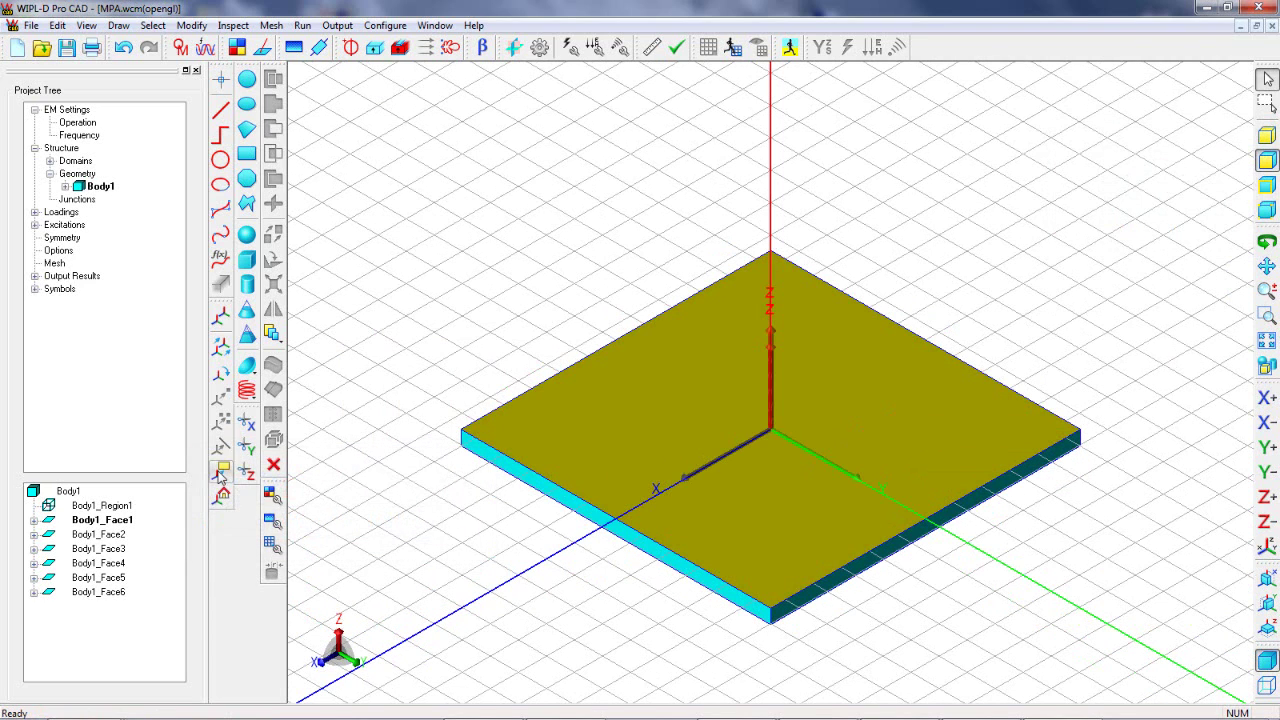
Draw the patch rectangle from (Lpatch/2, Wpatch/2) to (-Lpatch/2, -Wpatch/2)
click(247, 155)
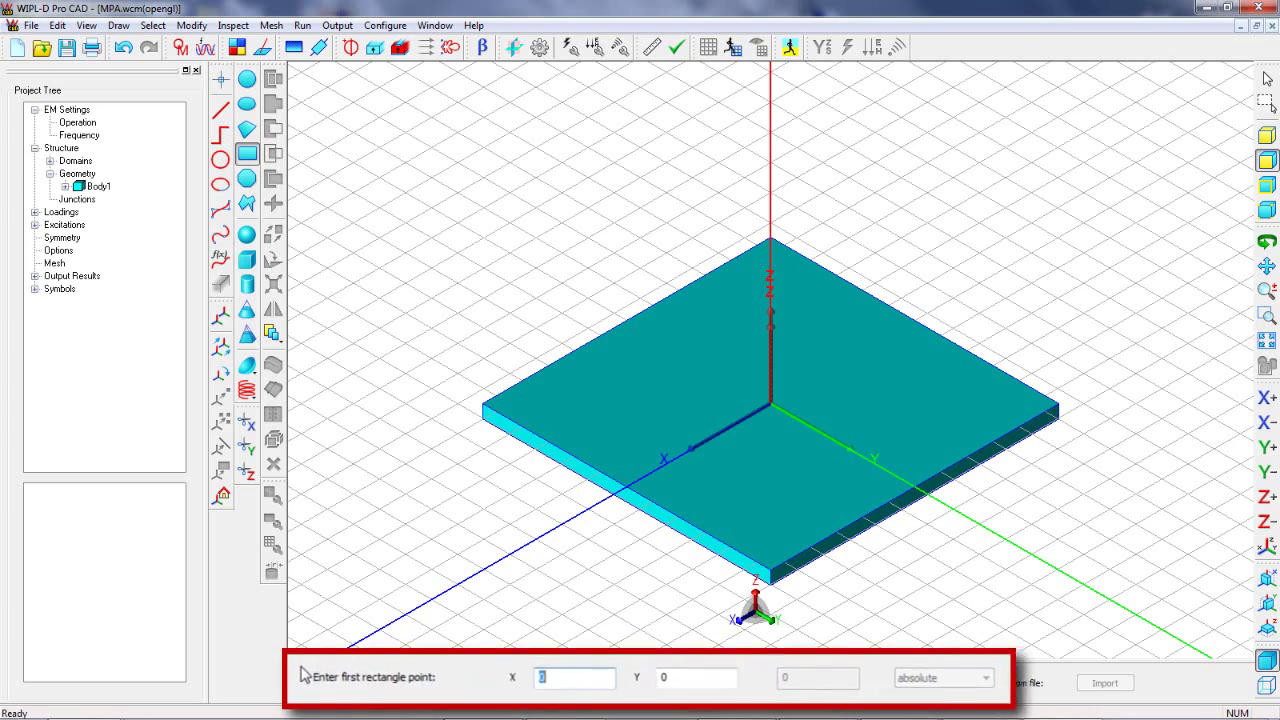
text(Lpatch/2)
key(Tab)
text(Wpatch/2)
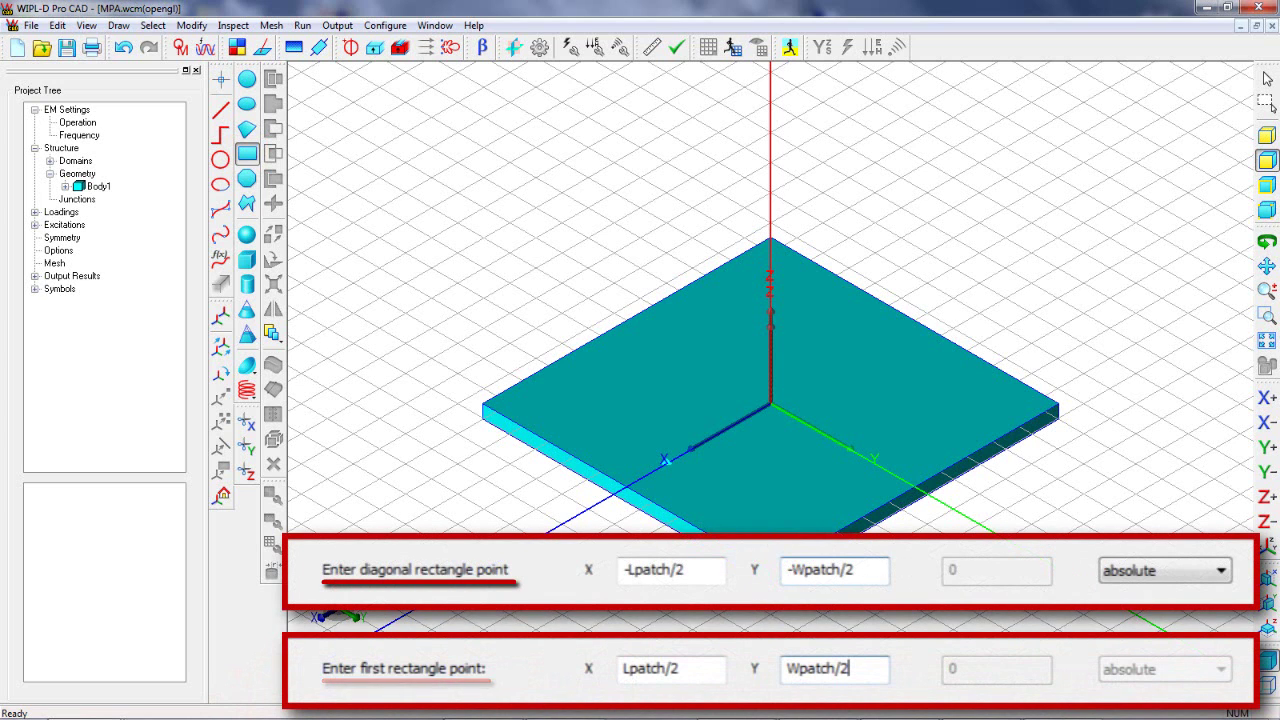
key(Return)
right_click(560, 292)
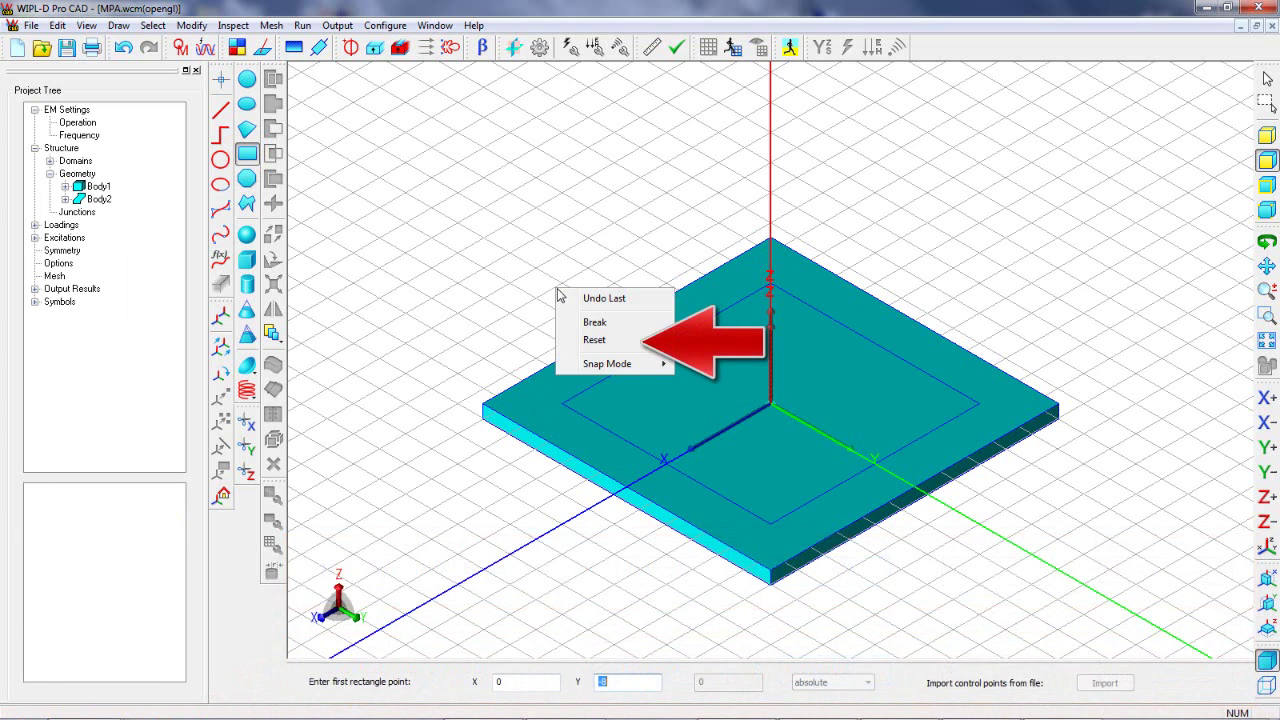
click(594, 341)
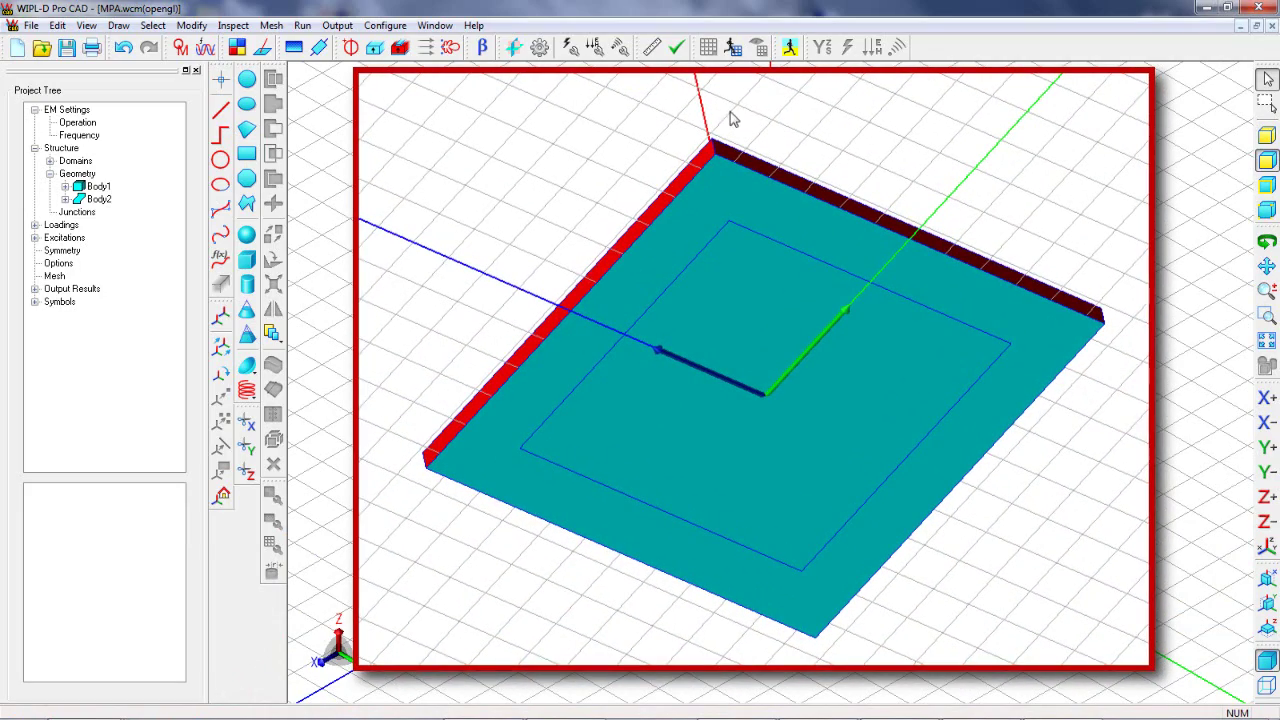
drag(731, 117, 755, 236)
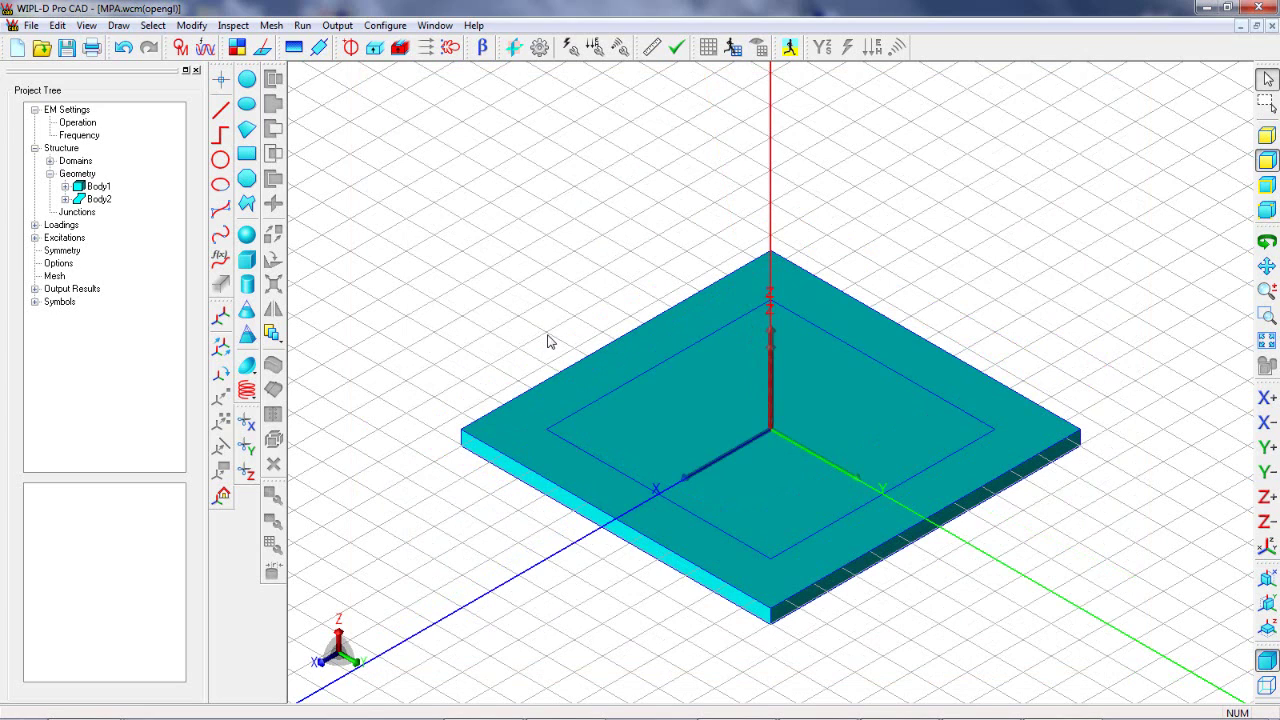
Set up a Multiple Copy of Body2 with 1 copy and a dZ offset of -Hsub
click(99, 202)
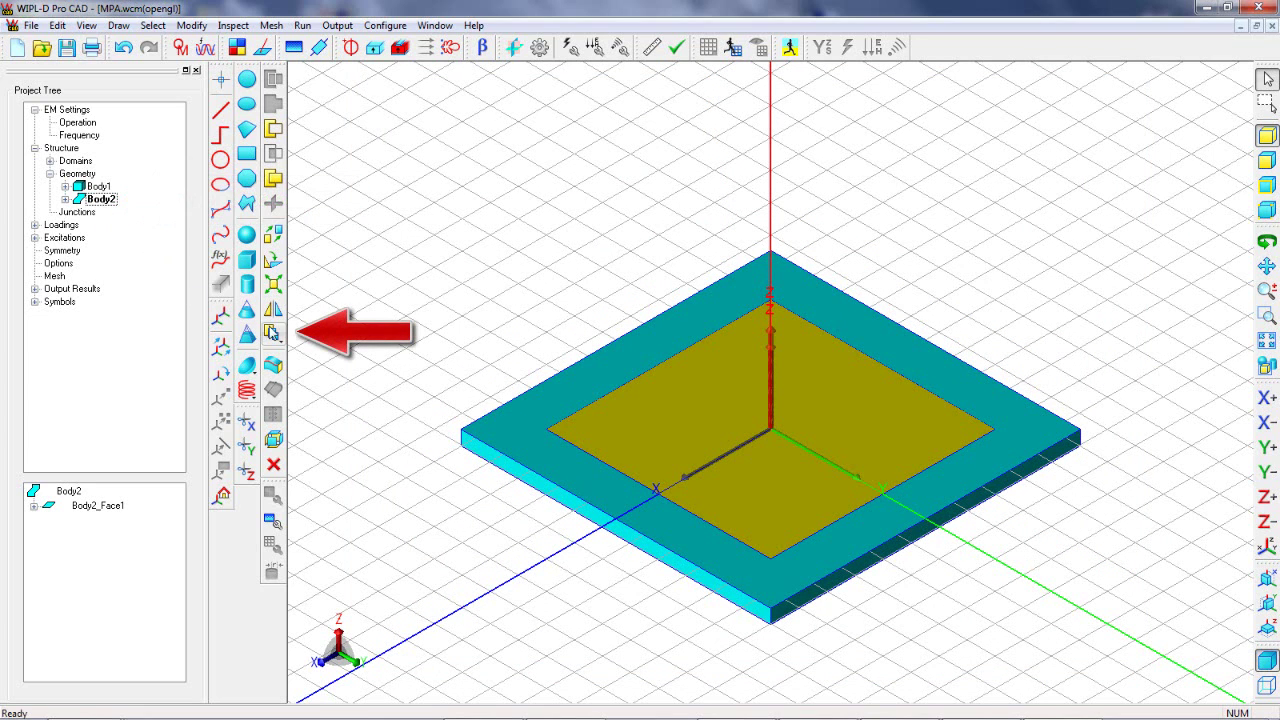
click(274, 334)
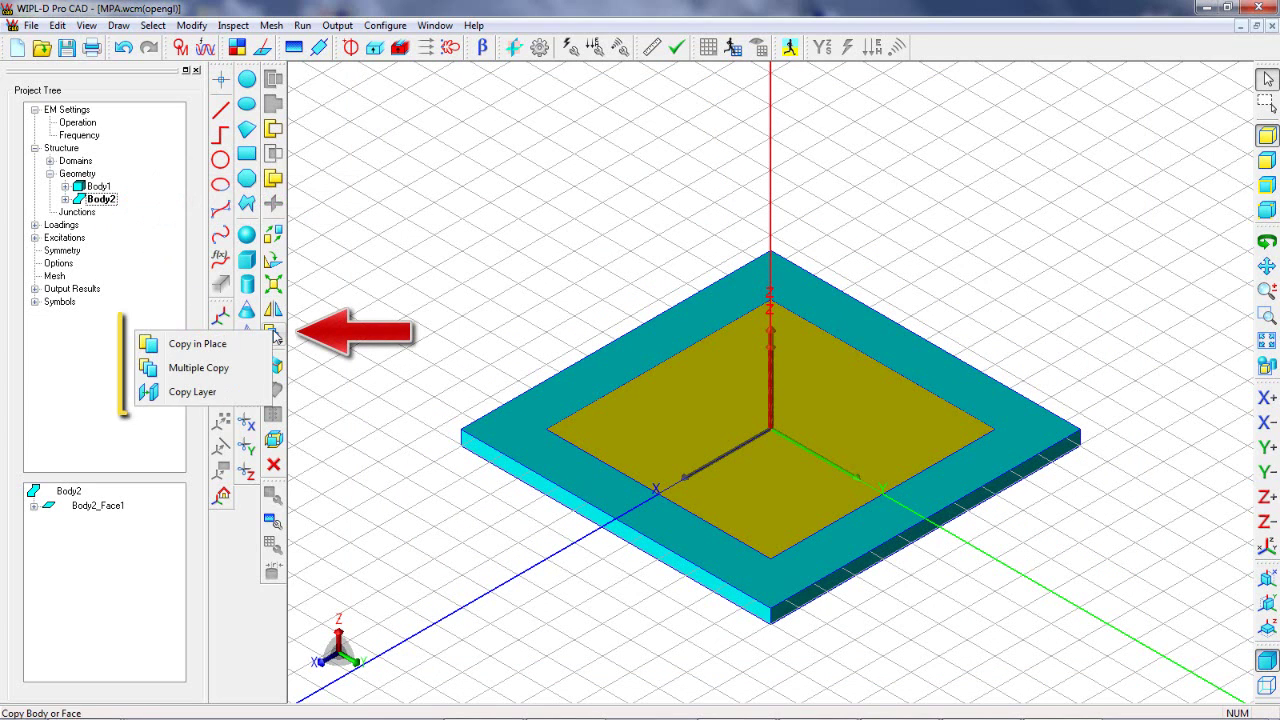
click(233, 369)
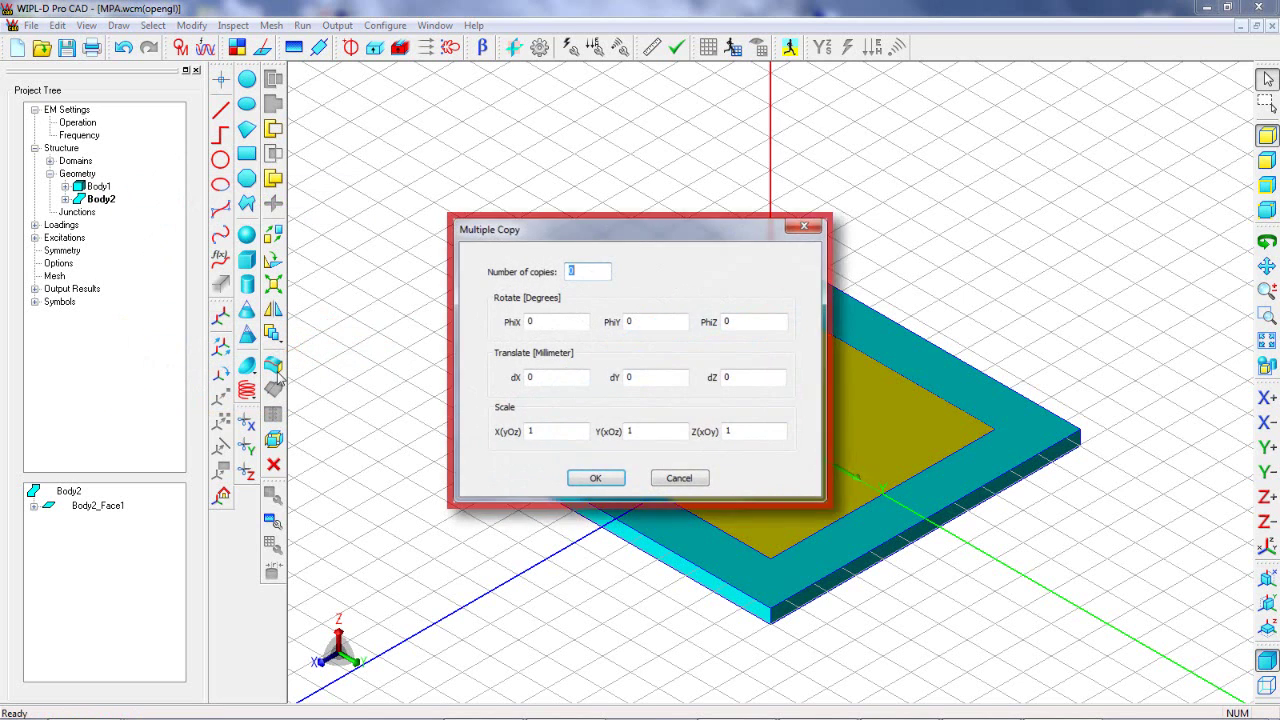
text(1)
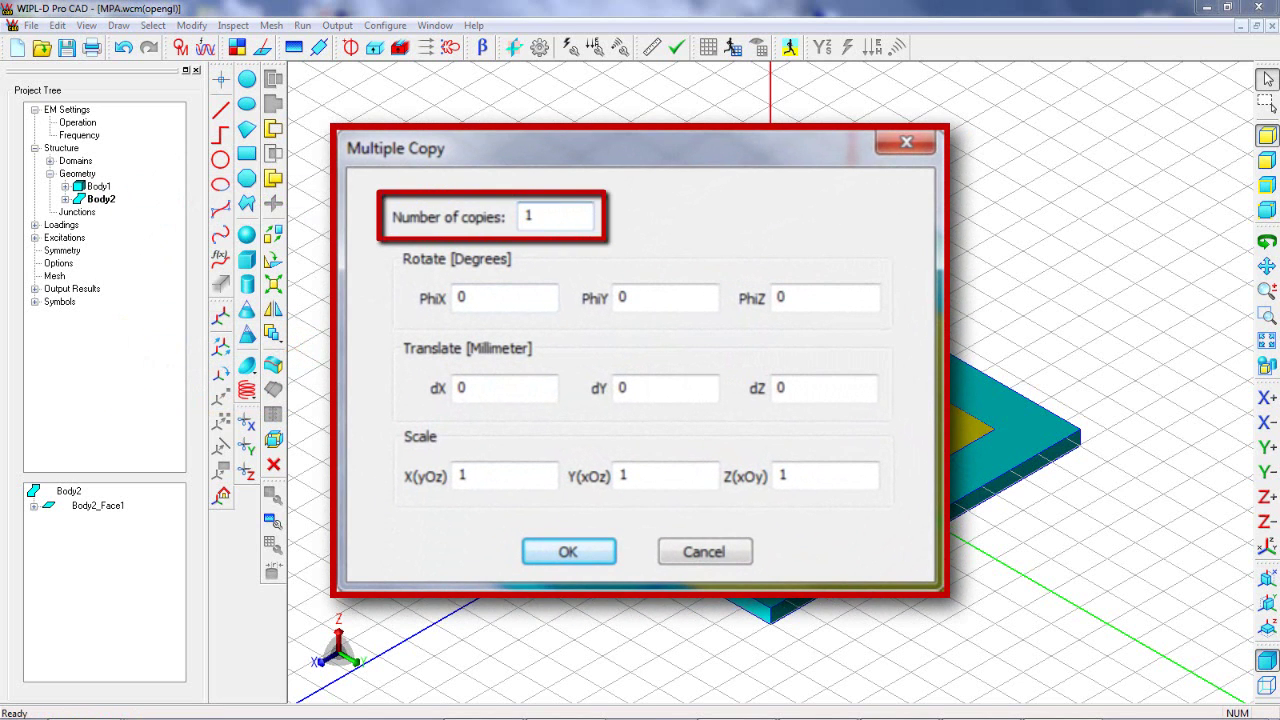
double_click(785, 389)
text(-Hsub)
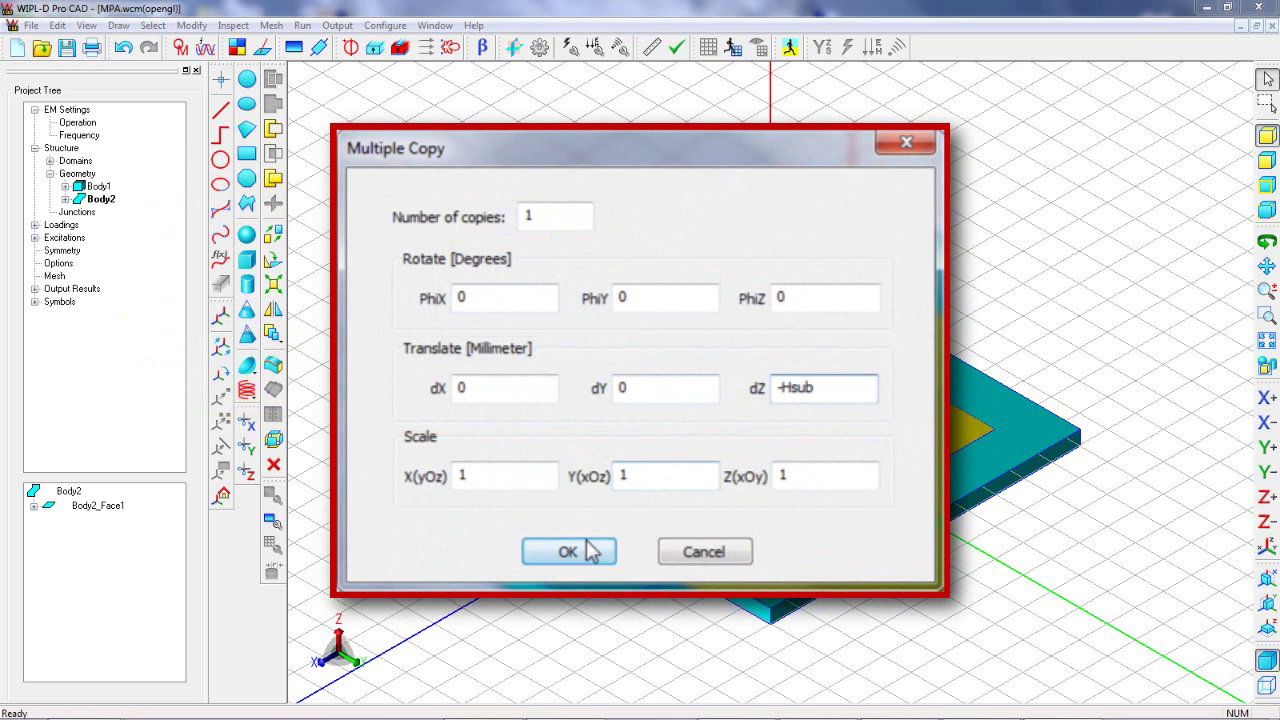
Confirm the copy, creating Body2_1 shifted down by Hsub
click(607, 479)
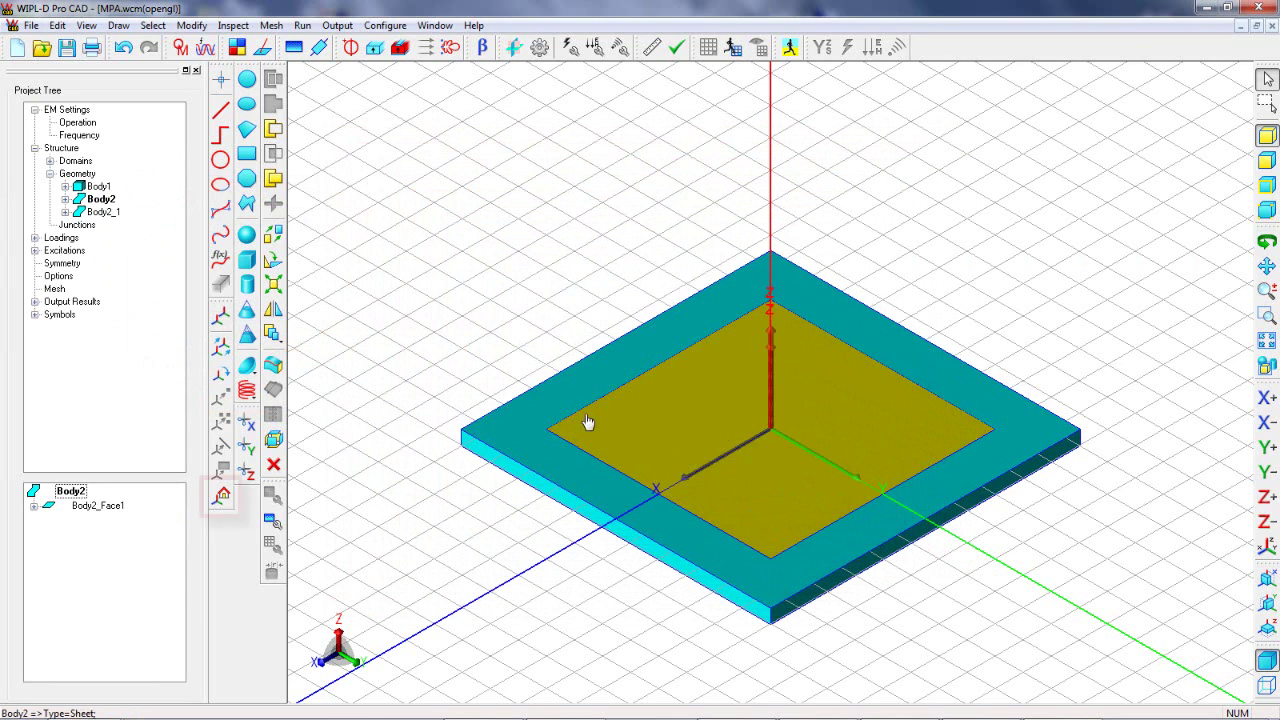
click(222, 496)
mouse_move(814, 556)
mouse_down()
mouse_move(812, 403)
mouse_move(815, 563)
mouse_up()
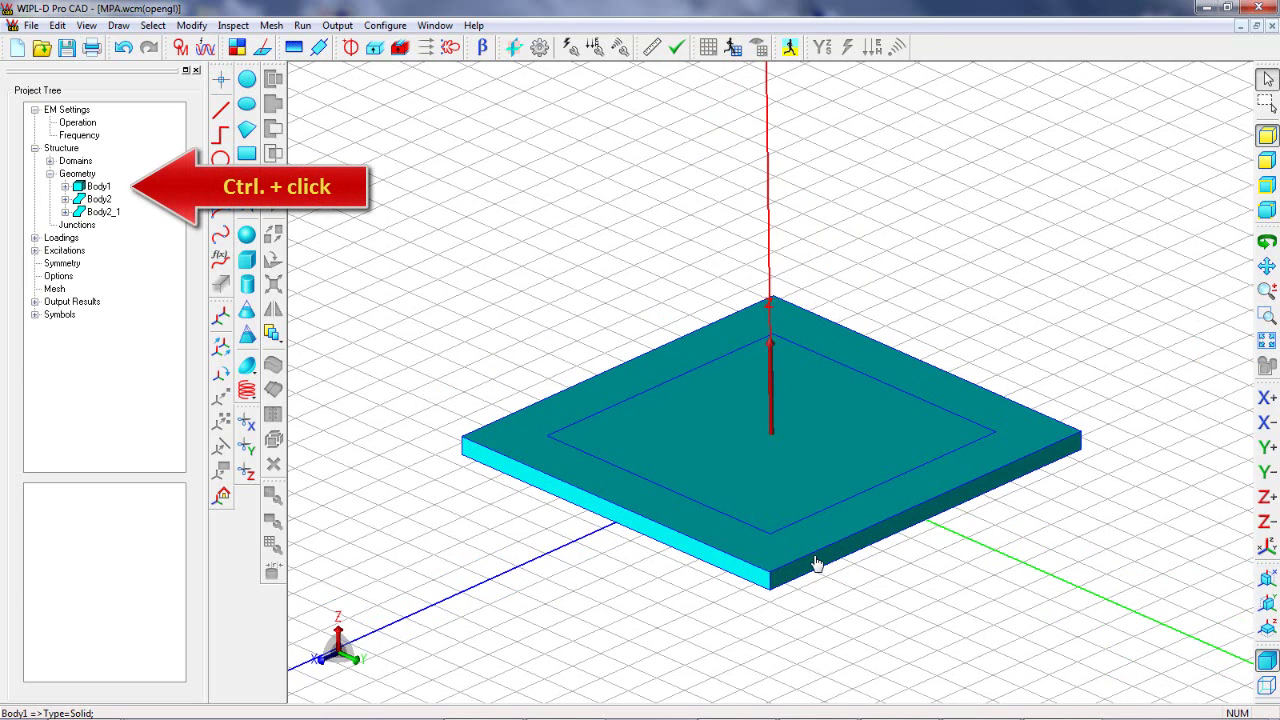
Unite Body1 and Body2_1 into a single body
ctrl+click(98, 188)
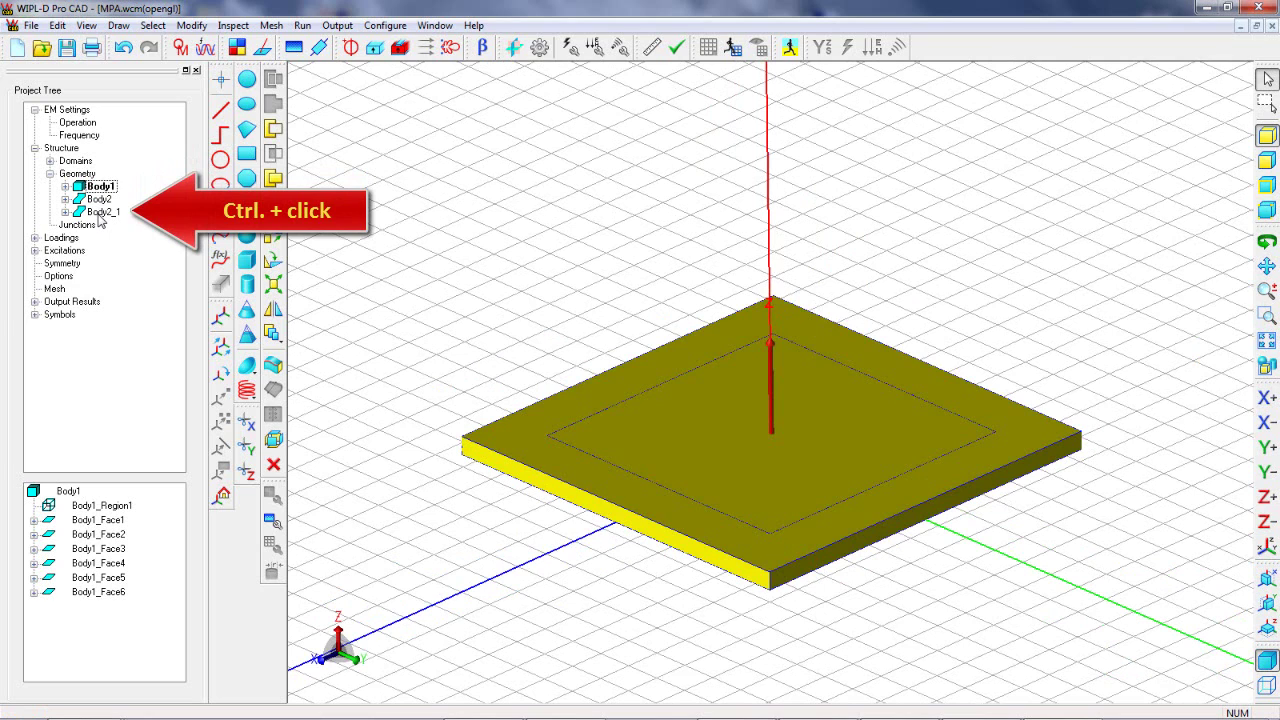
ctrl+click(100, 213)
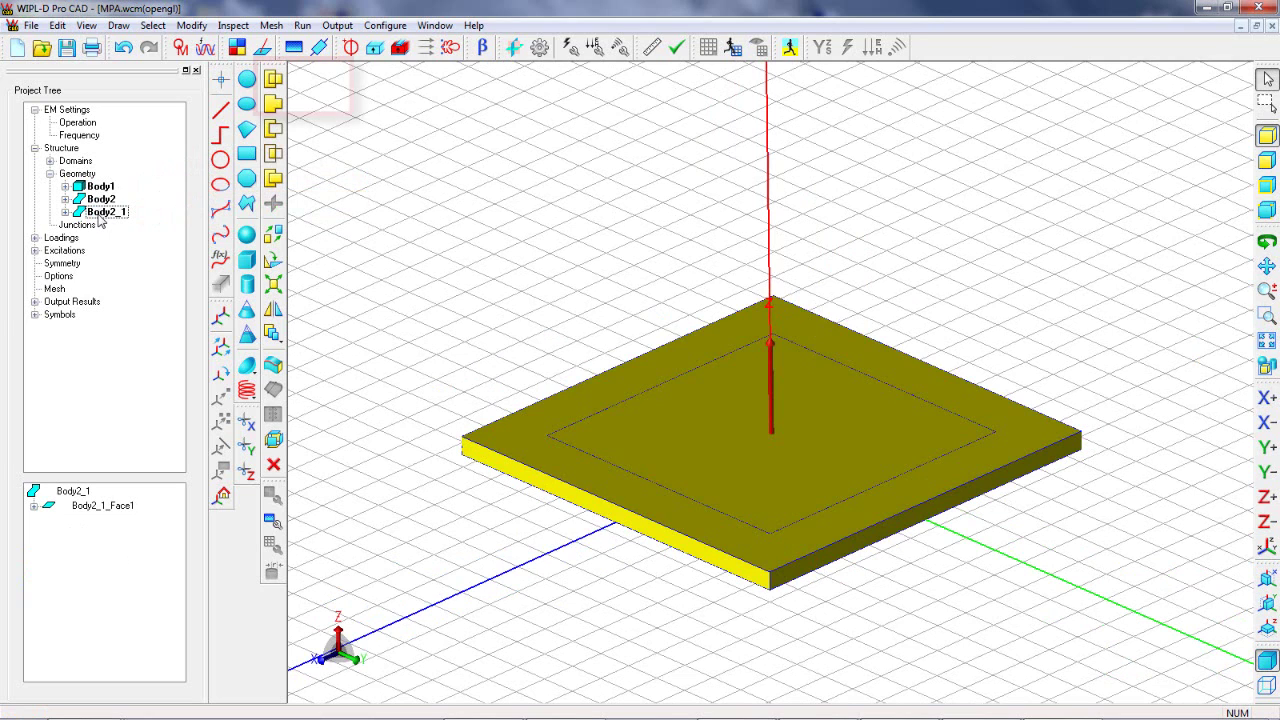
click(282, 86)
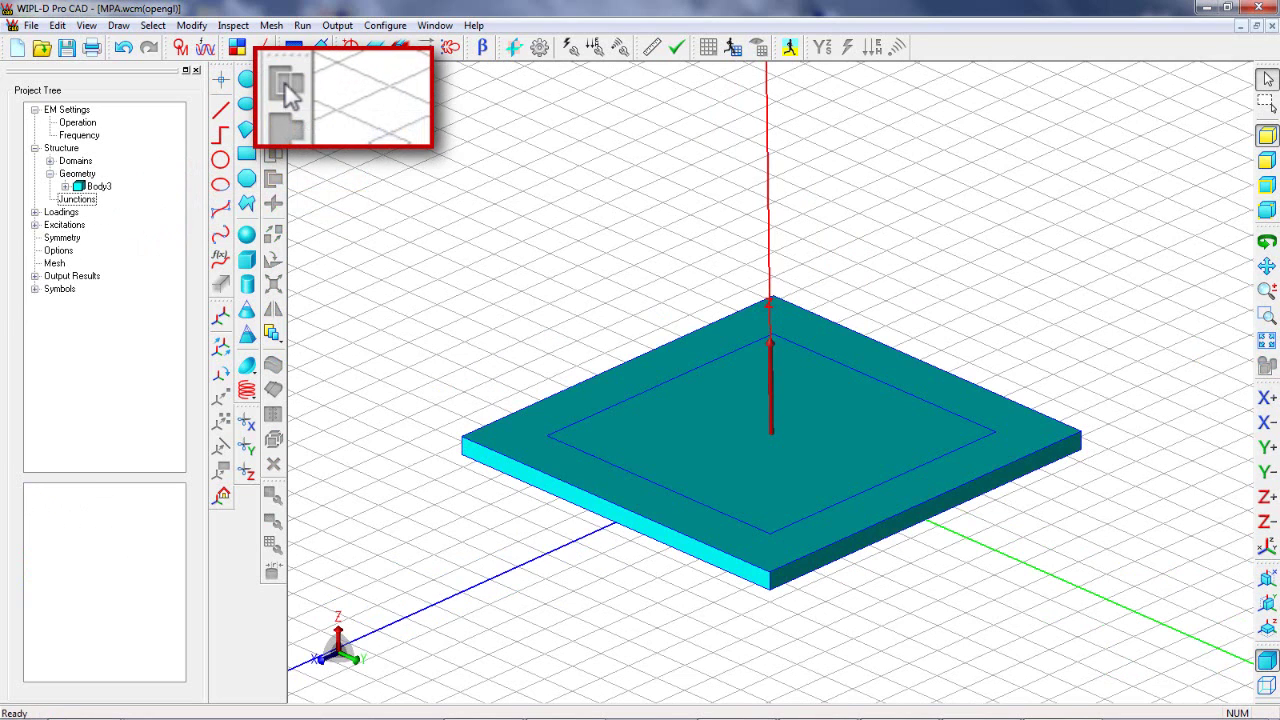
Add dielectric domain 2 with permittivity Er + j(-Ei)
click(237, 47)
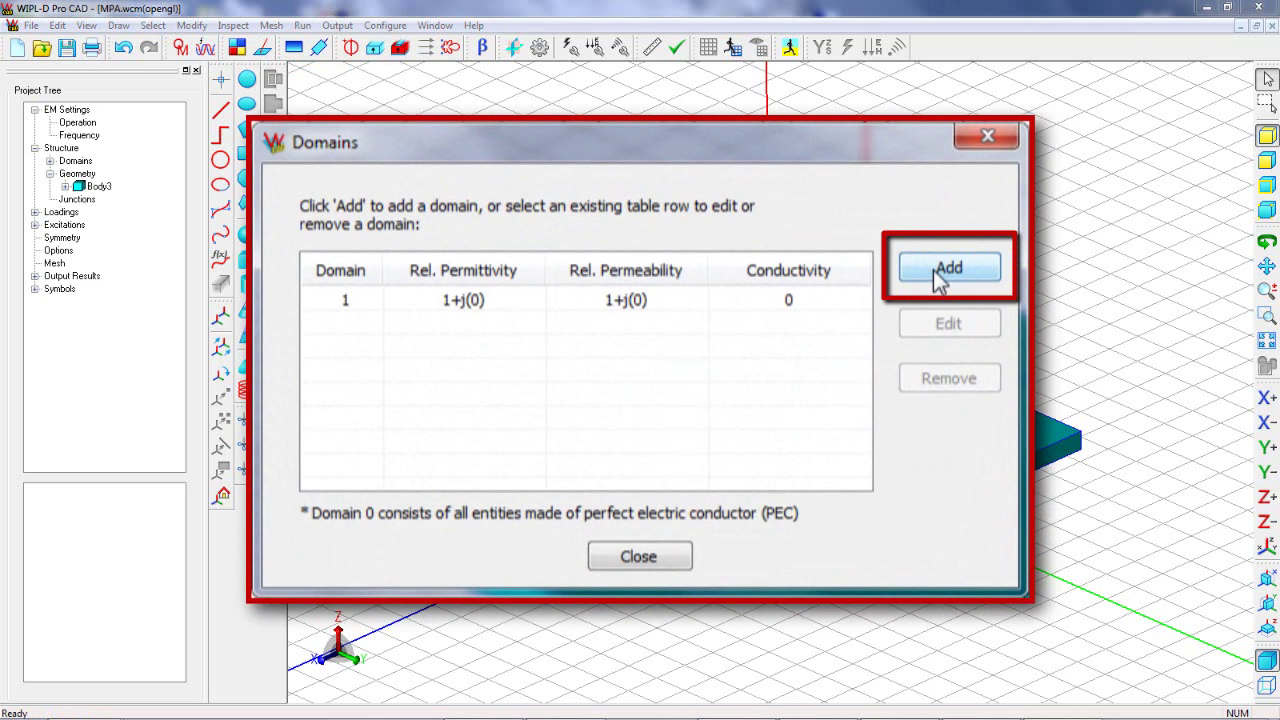
click(940, 270)
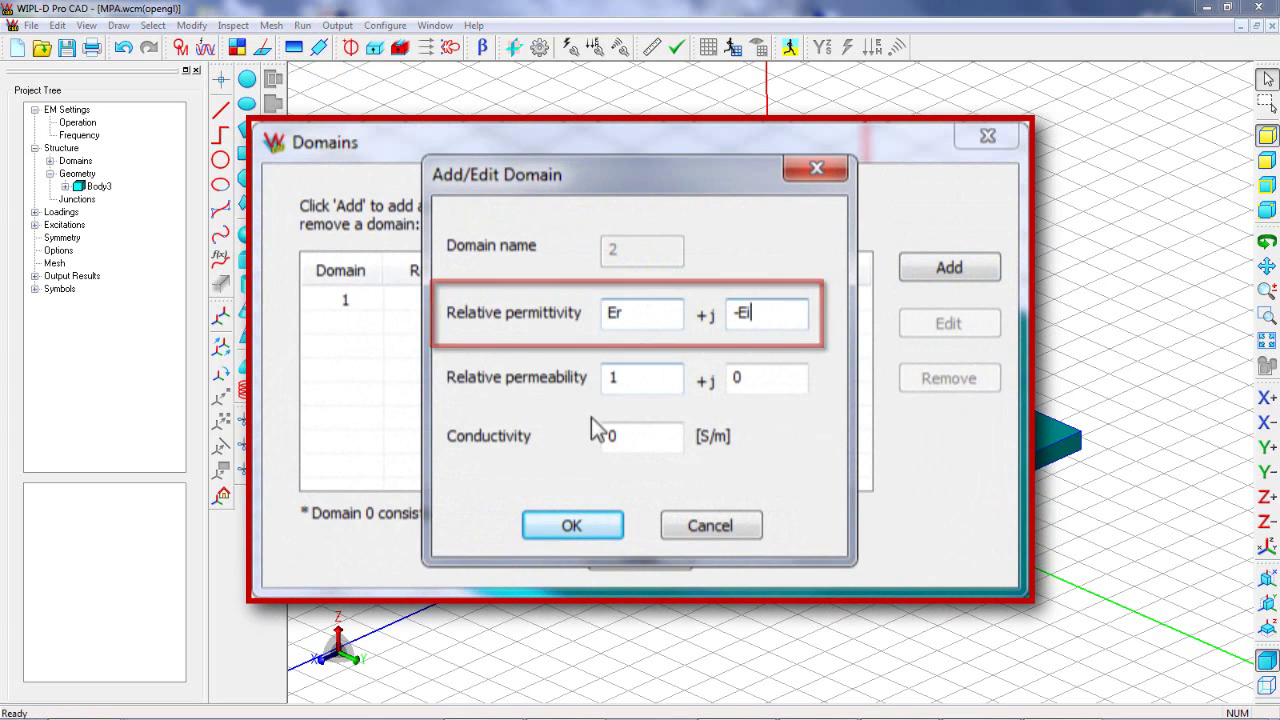
click(572, 524)
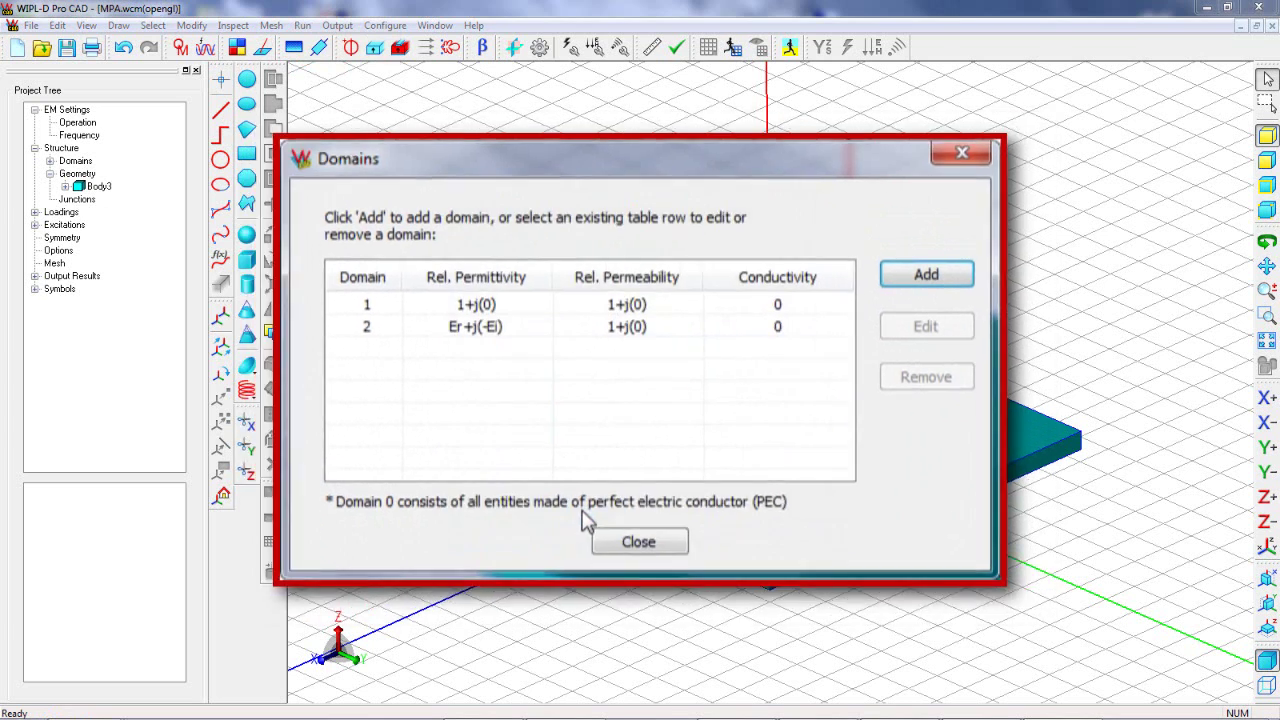
click(638, 471)
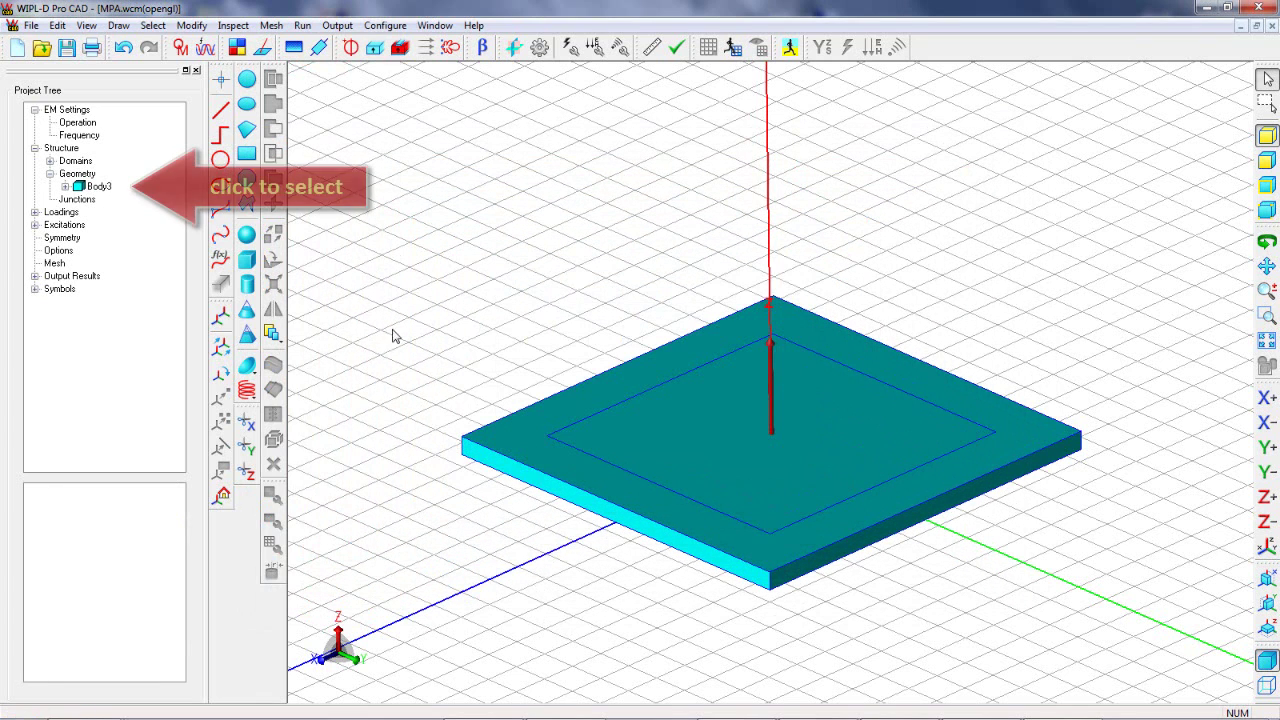
Assign domain 2 (dielectric) to Body3_Region1
click(92, 188)
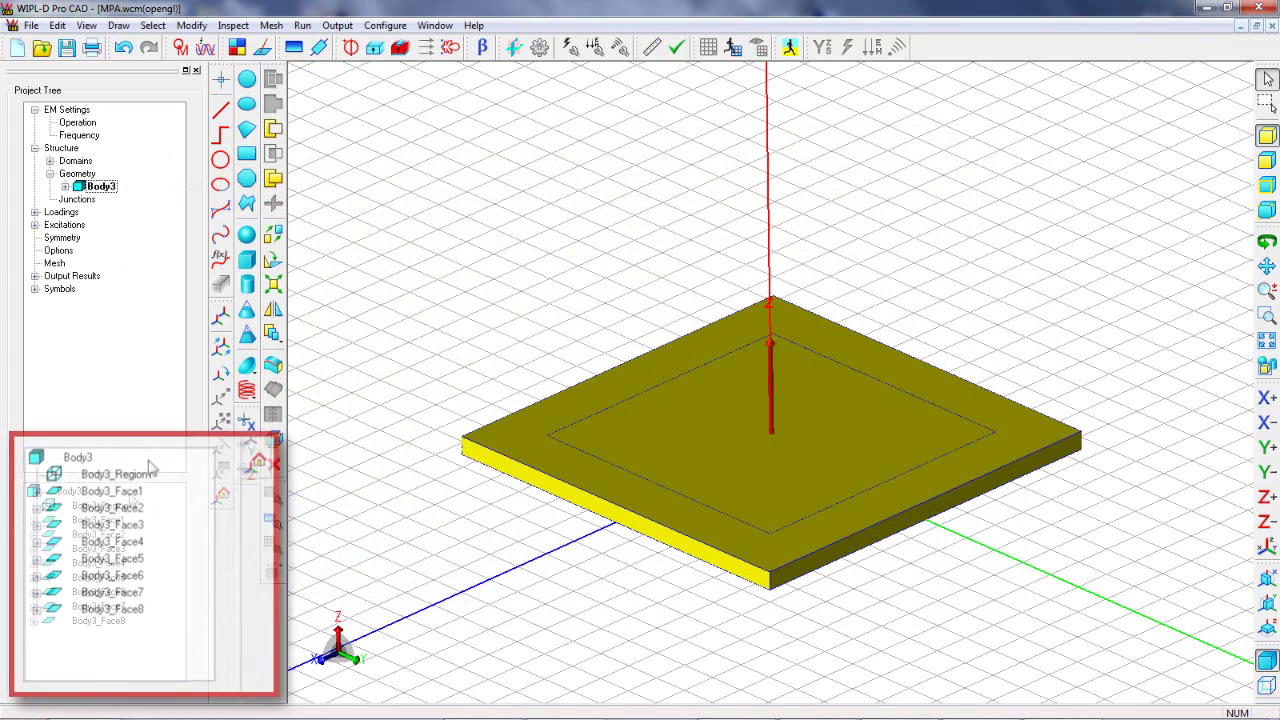
click(100, 505)
right_click(105, 510)
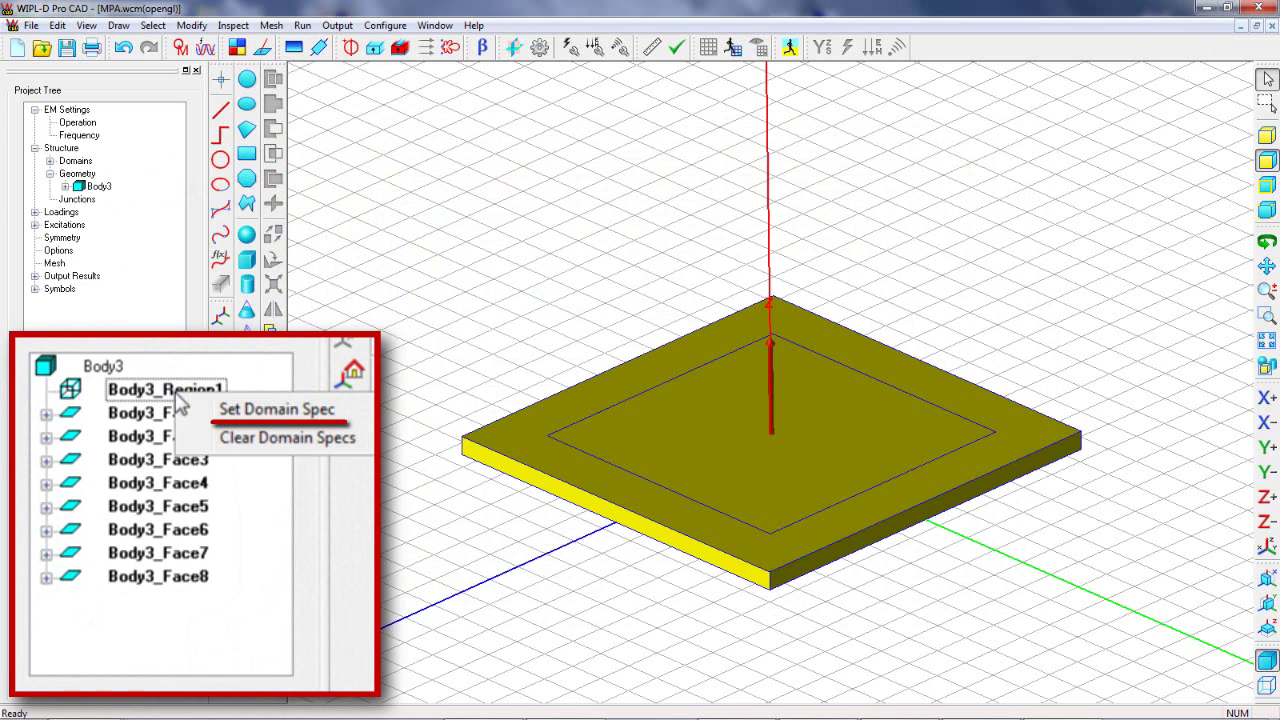
click(267, 411)
click(734, 362)
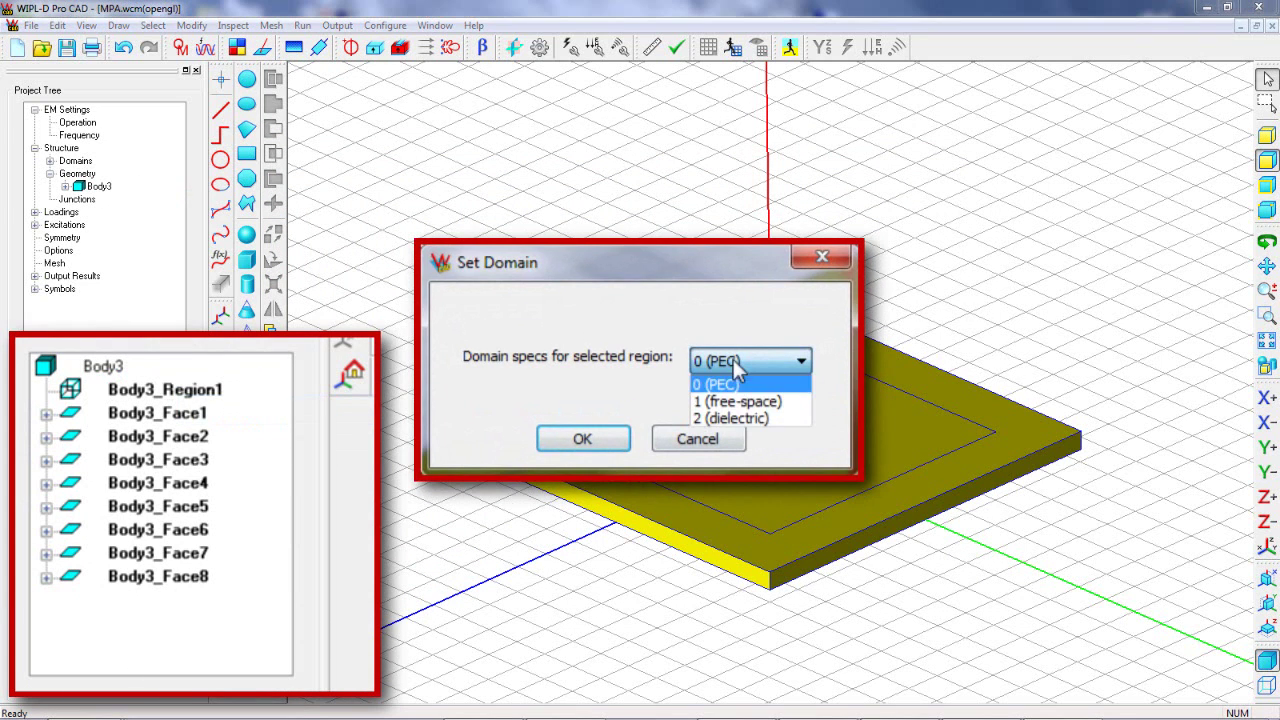
click(735, 418)
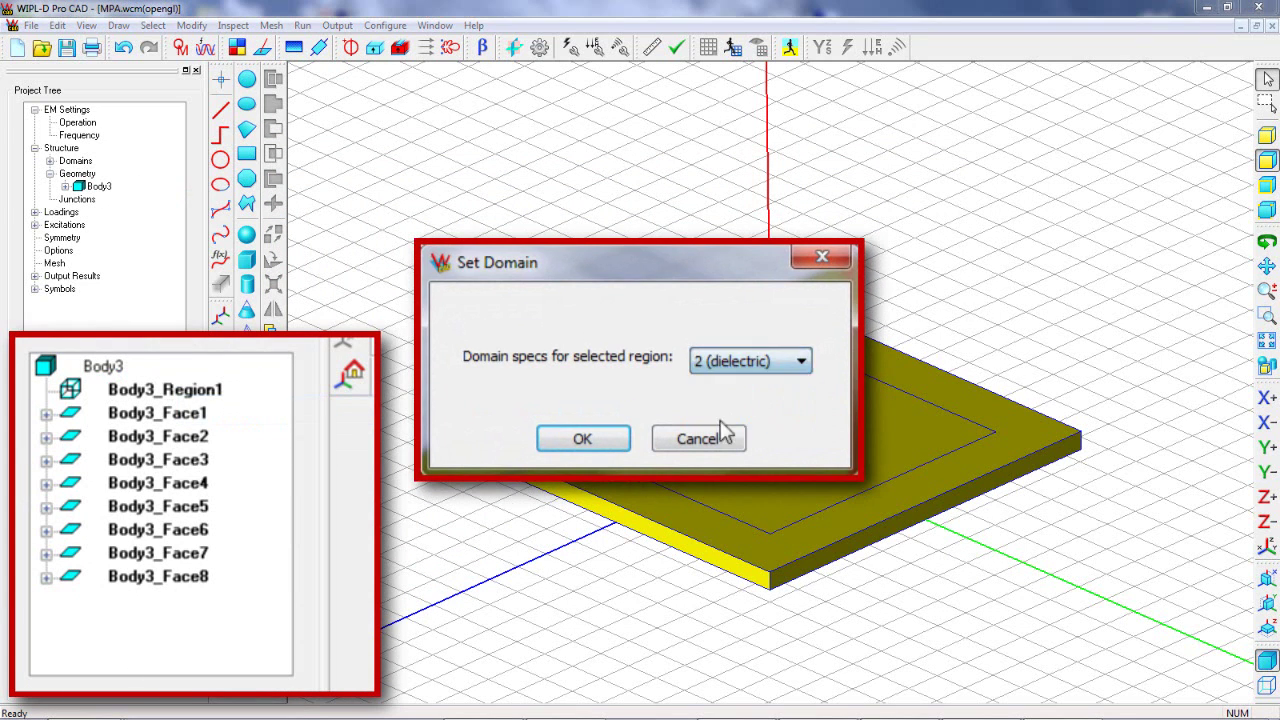
click(604, 408)
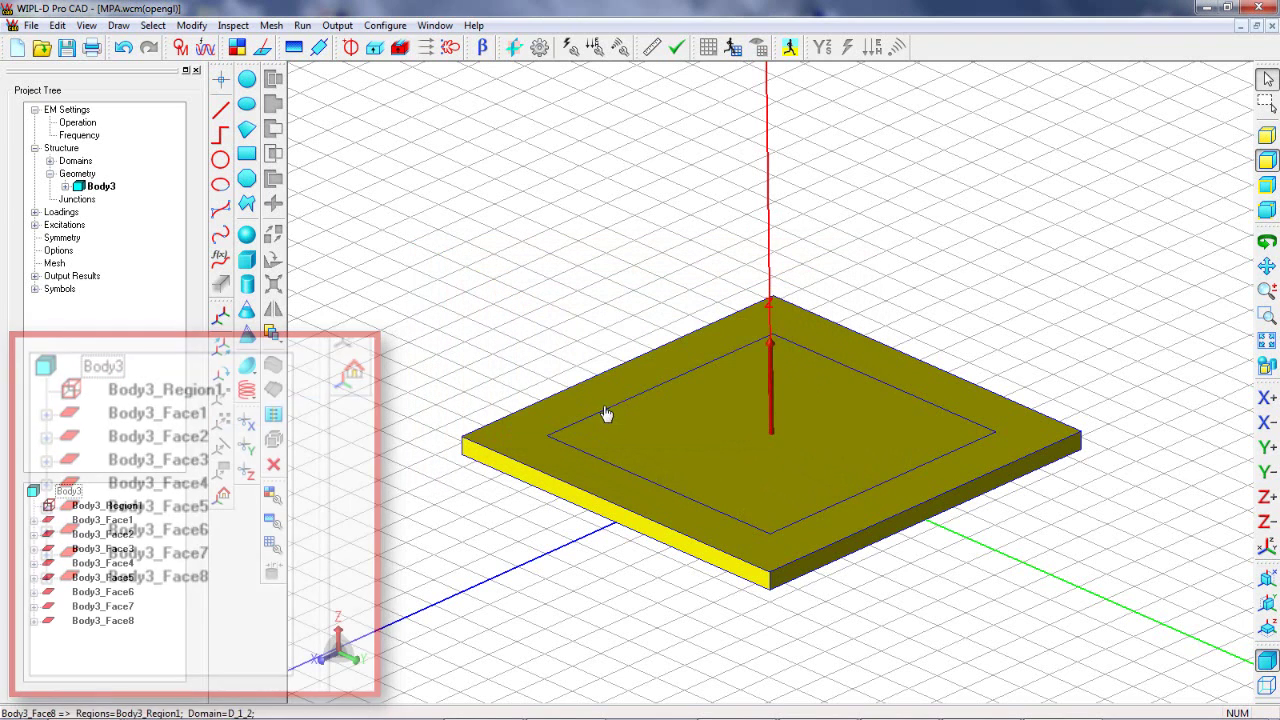
click(603, 338)
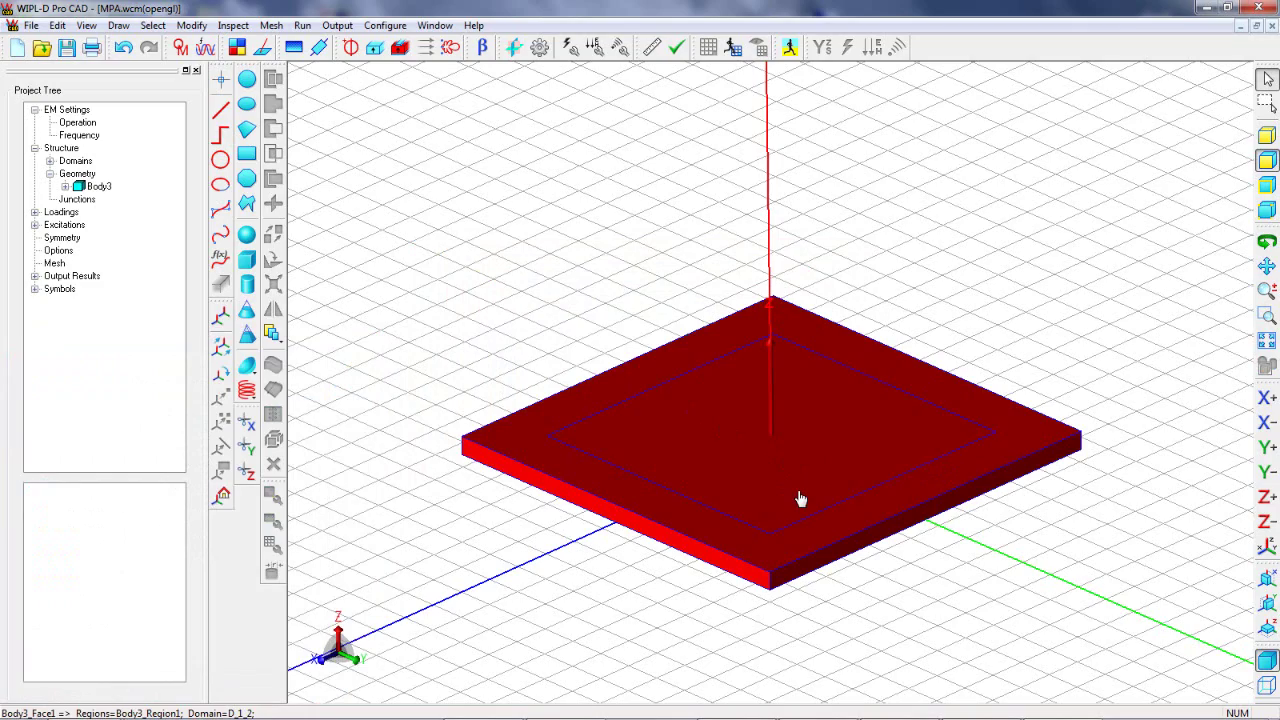
Set the substrate top face's outer ring and inner patch as a composite metallic boundary, domains 1 and 2
mouse_move(797, 489)
middle_down()
mouse_move(792, 334)
mouse_move(794, 496)
middle_up()
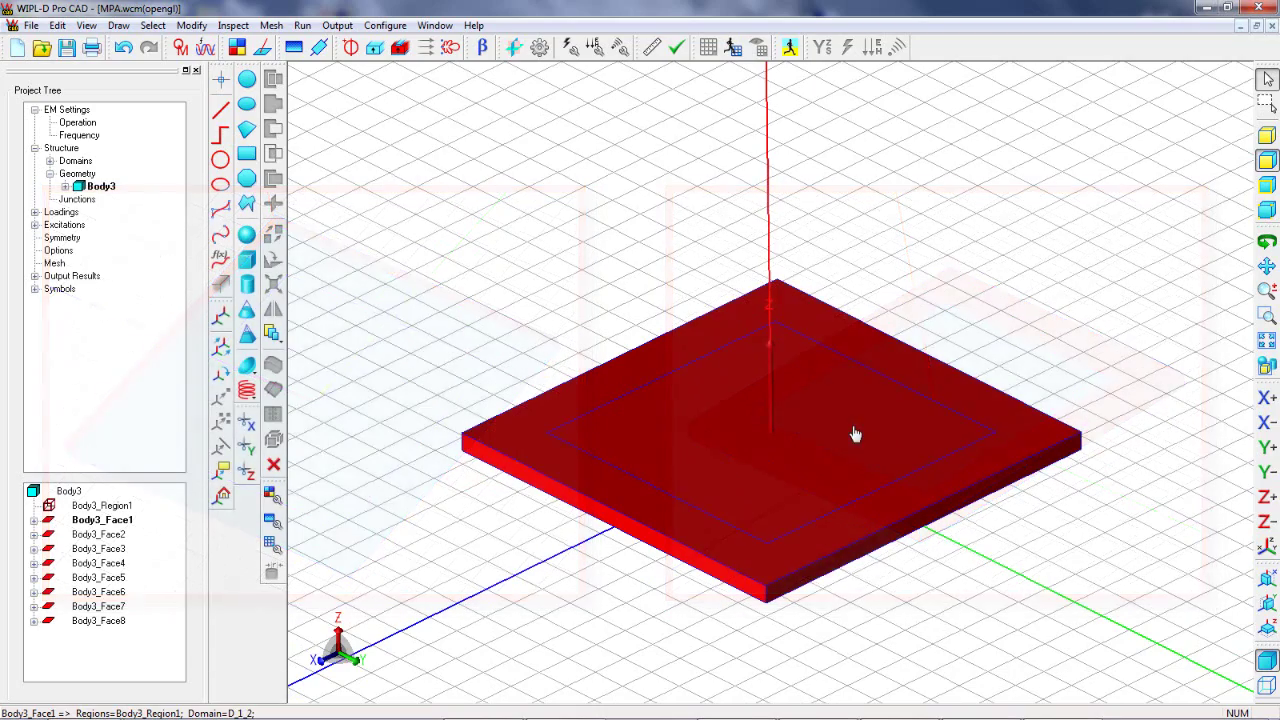
click(855, 434)
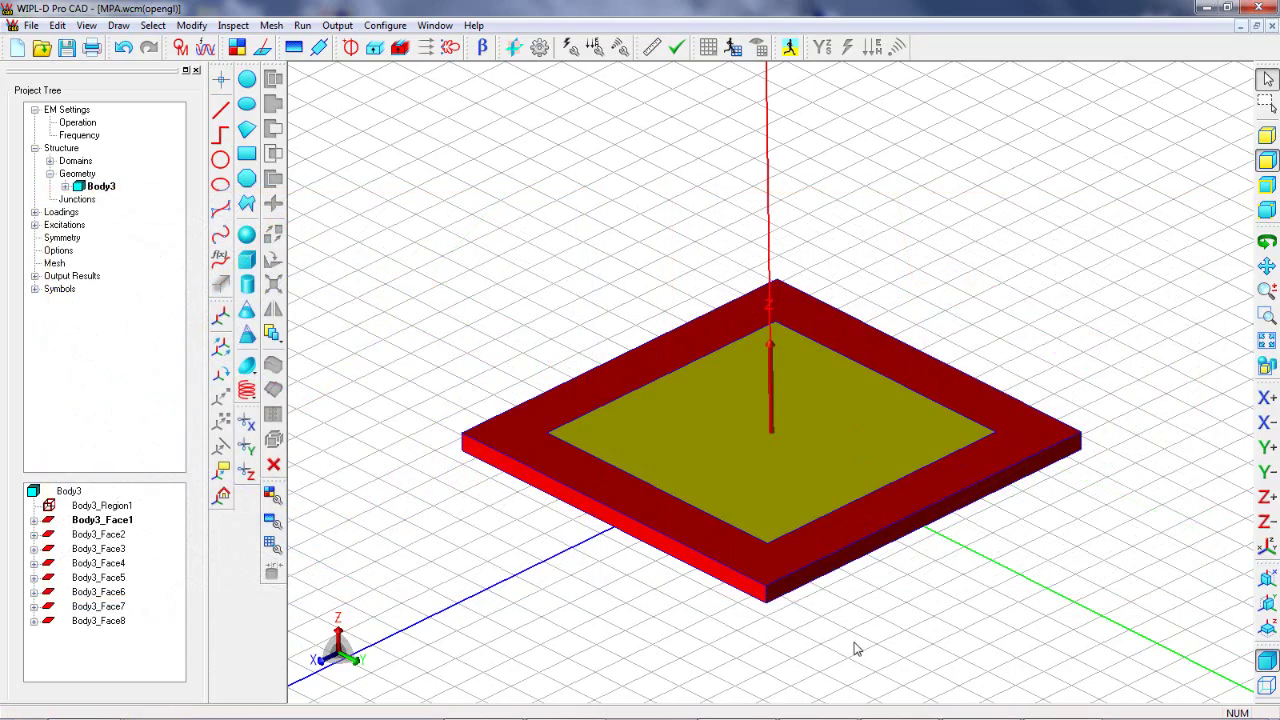
middle_drag(847, 644, 847, 472)
click(805, 295)
ctrl+click(797, 329)
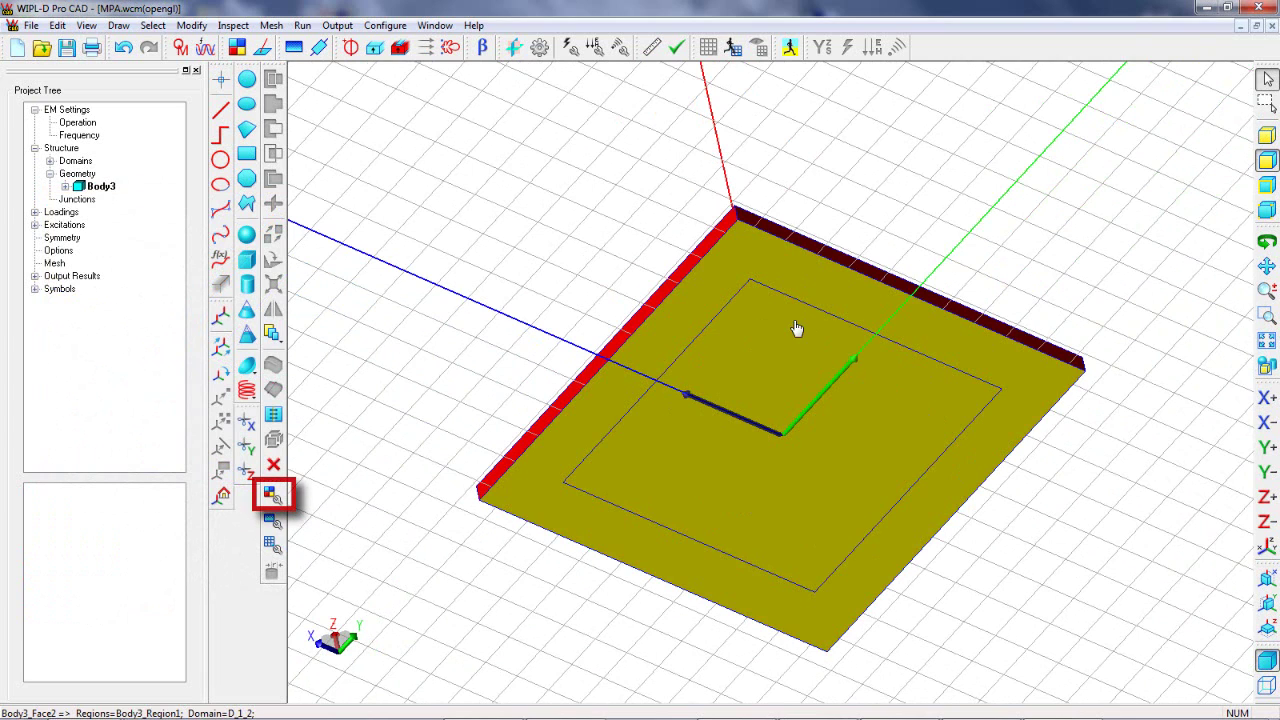
click(282, 503)
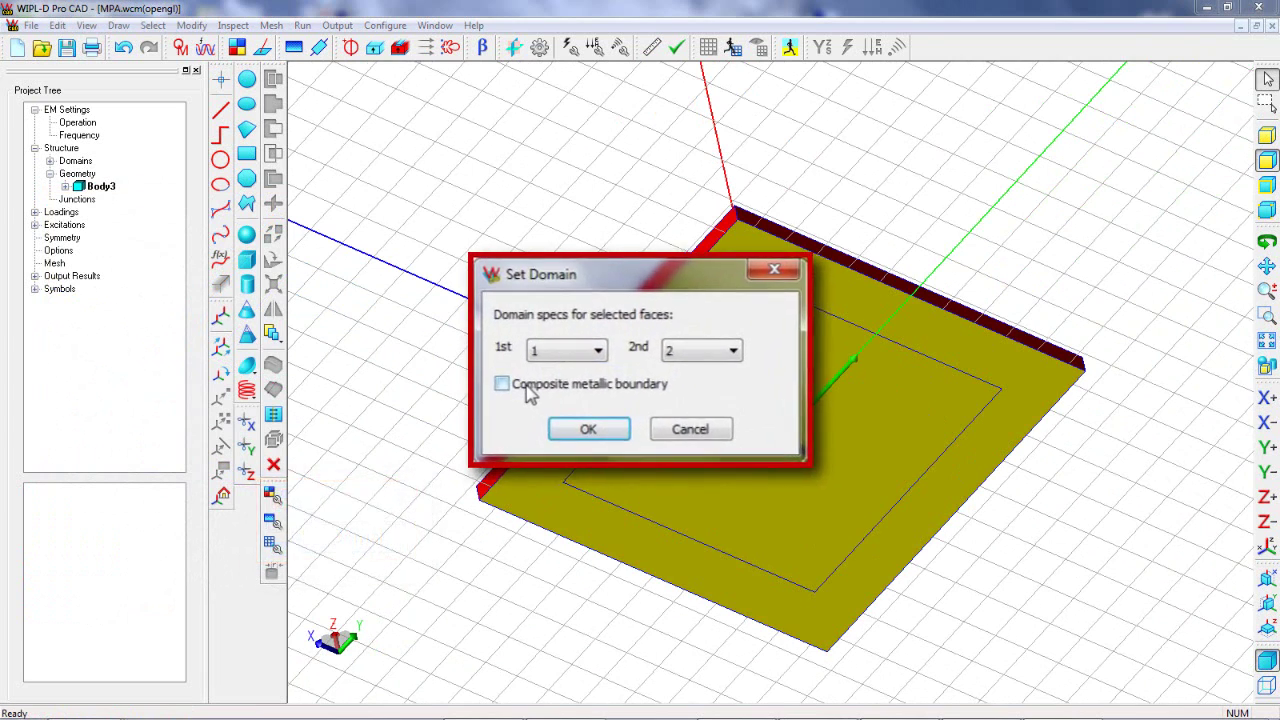
click(514, 397)
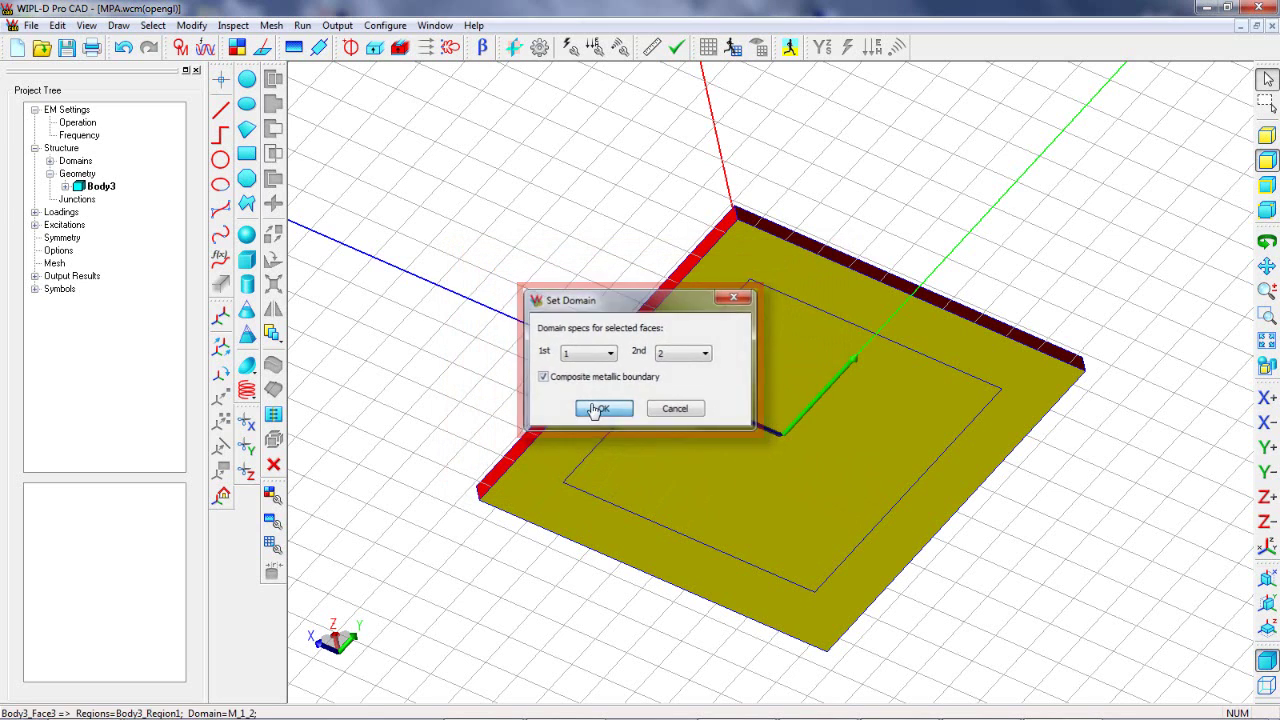
click(588, 408)
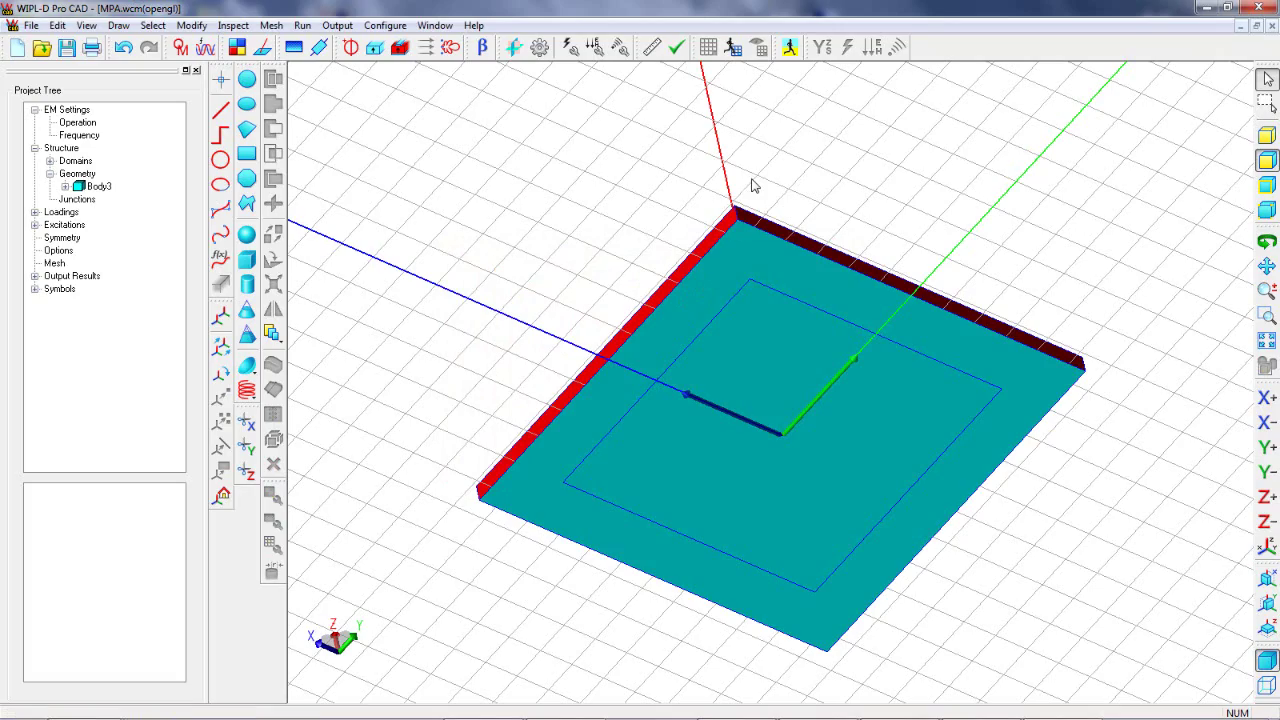
Crop the model to its Y+ half and inspect the exposed substrate cross-section
middle_drag(757, 192, 774, 358)
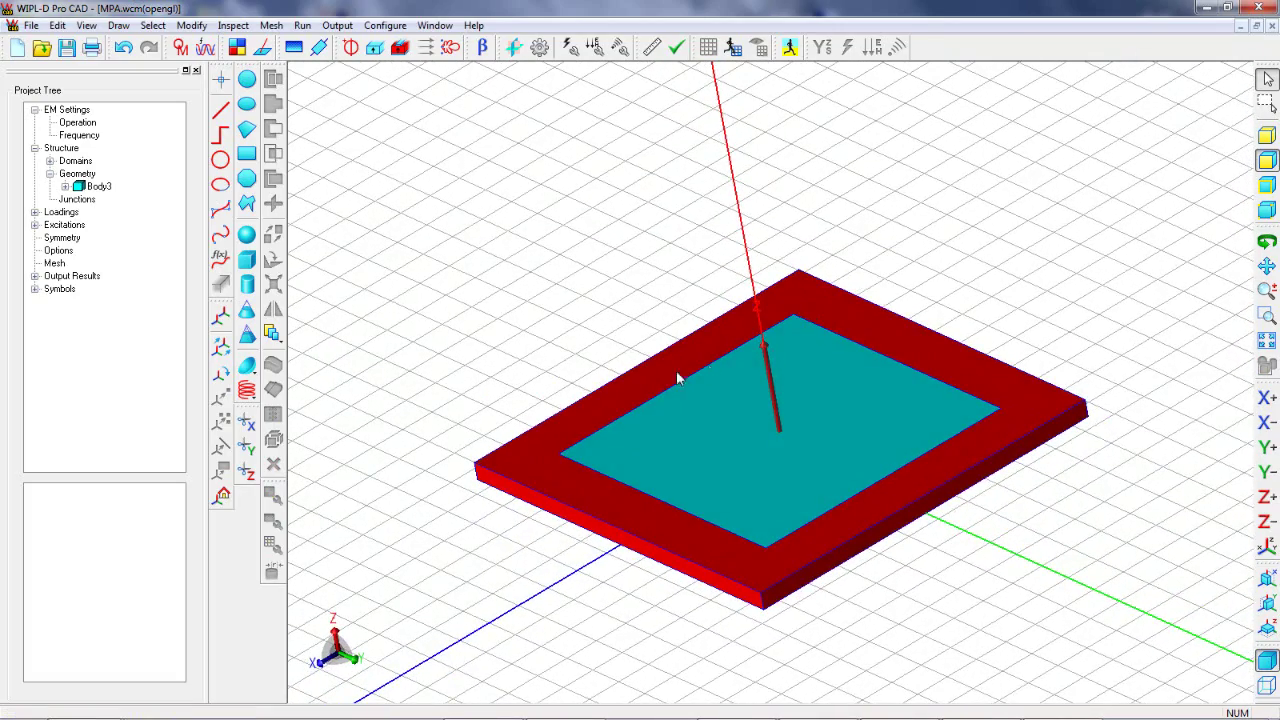
drag(247, 447, 263, 468)
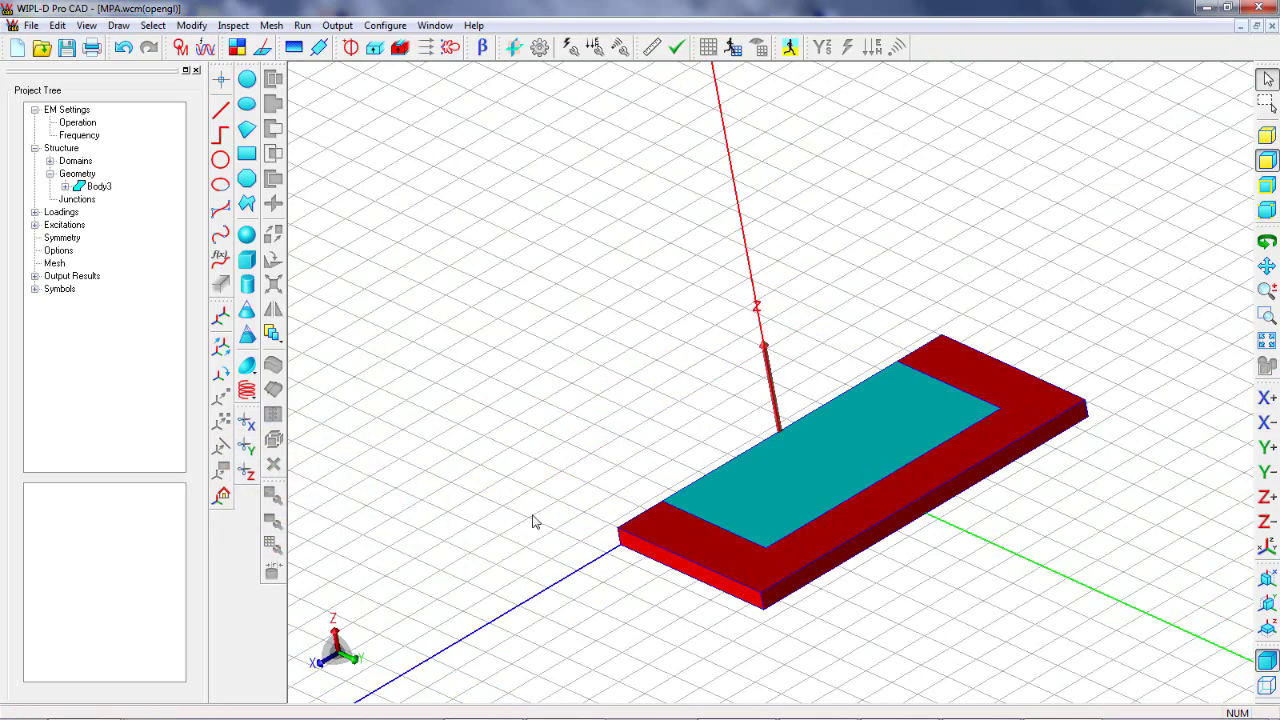
middle_drag(533, 521, 855, 513)
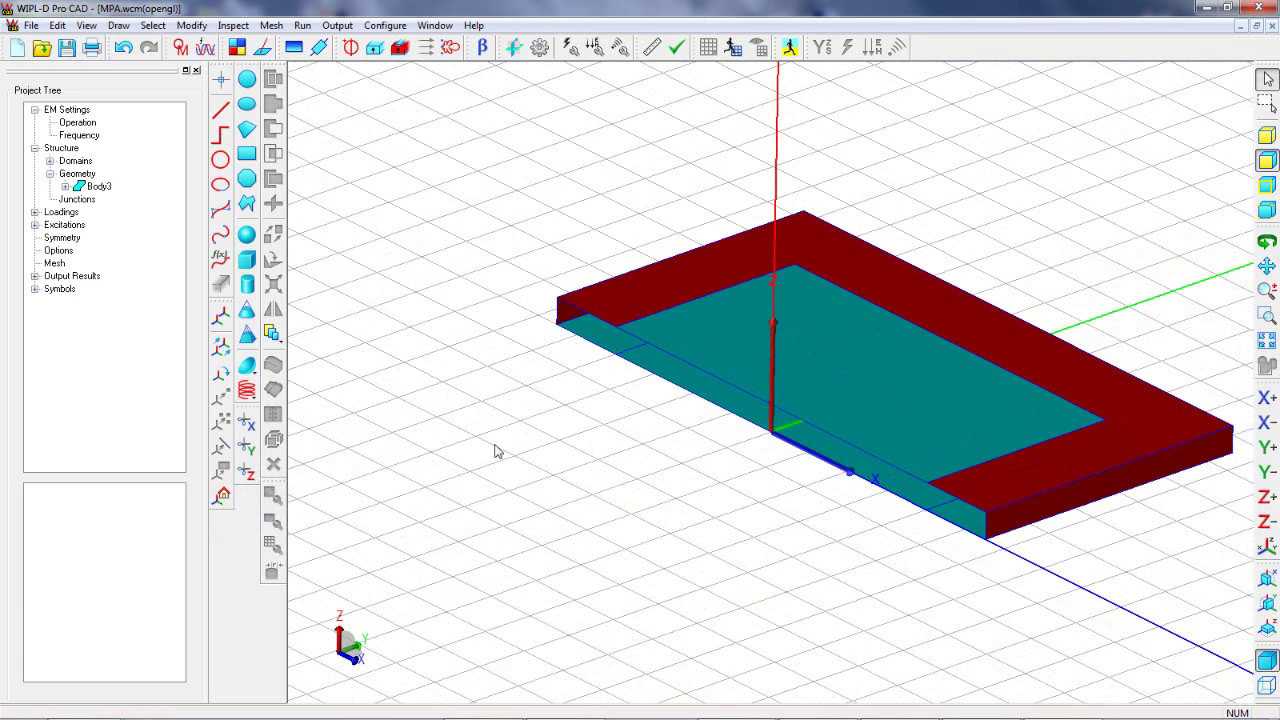
Draw a domain-2 wire of radius Rwire from (Xwire, 0, 0) up to (Xwire, 0, Hsub)
click(222, 110)
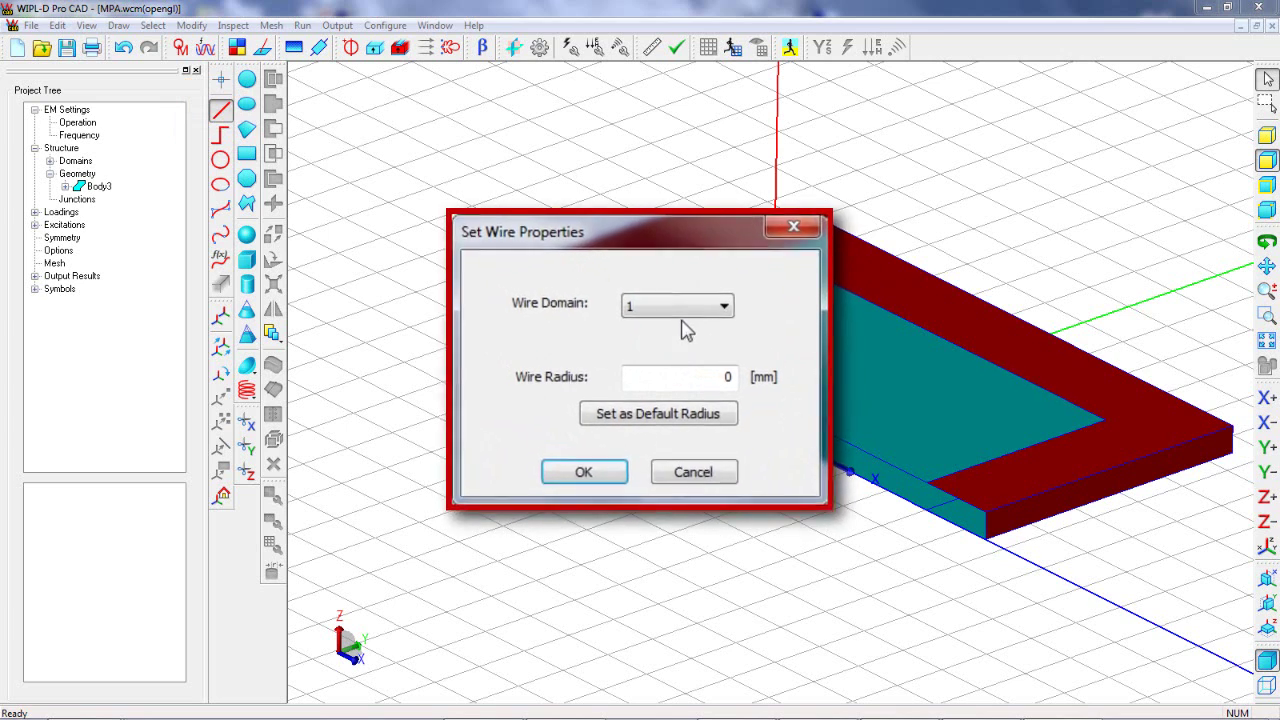
click(686, 312)
click(674, 342)
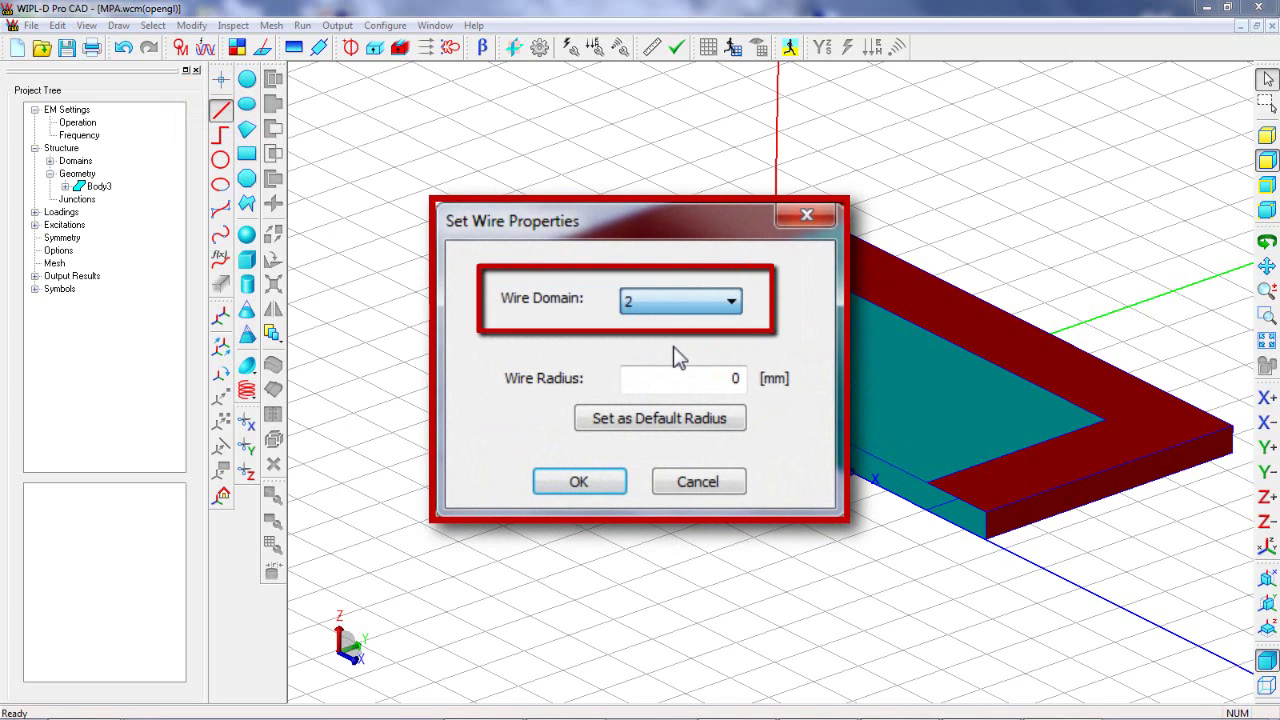
double_click(705, 377)
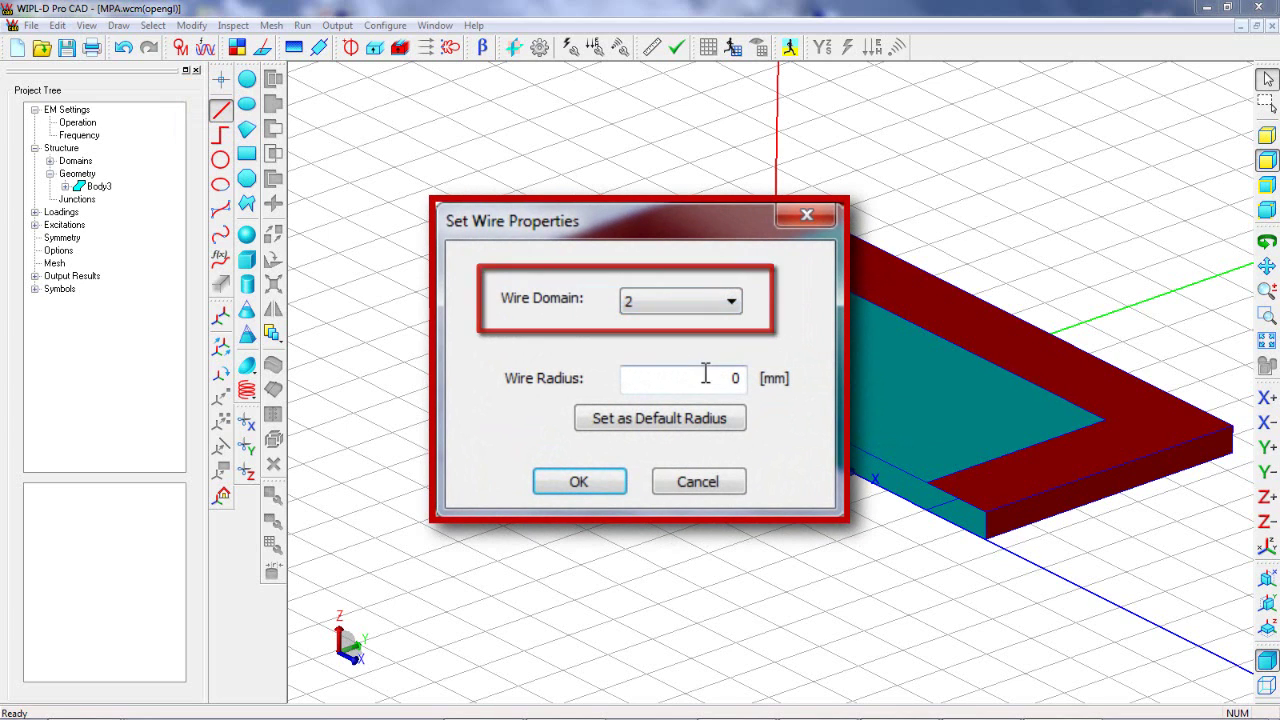
text(Rwire)
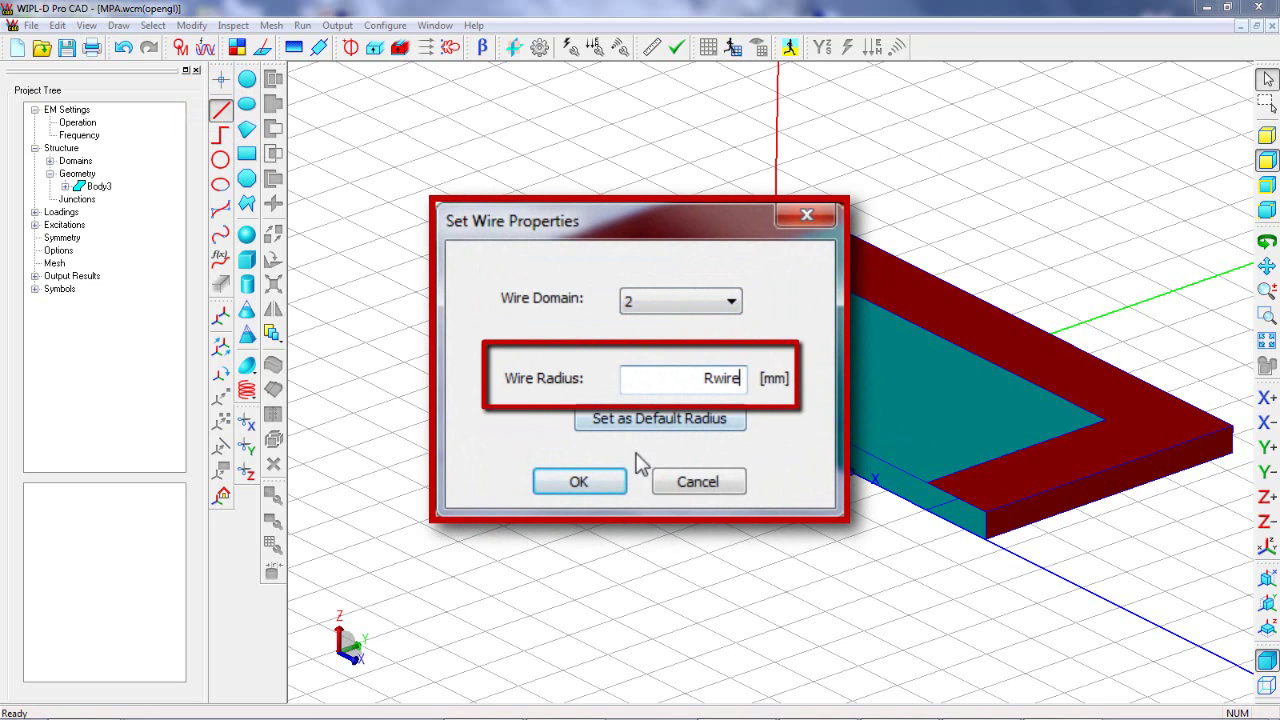
click(594, 436)
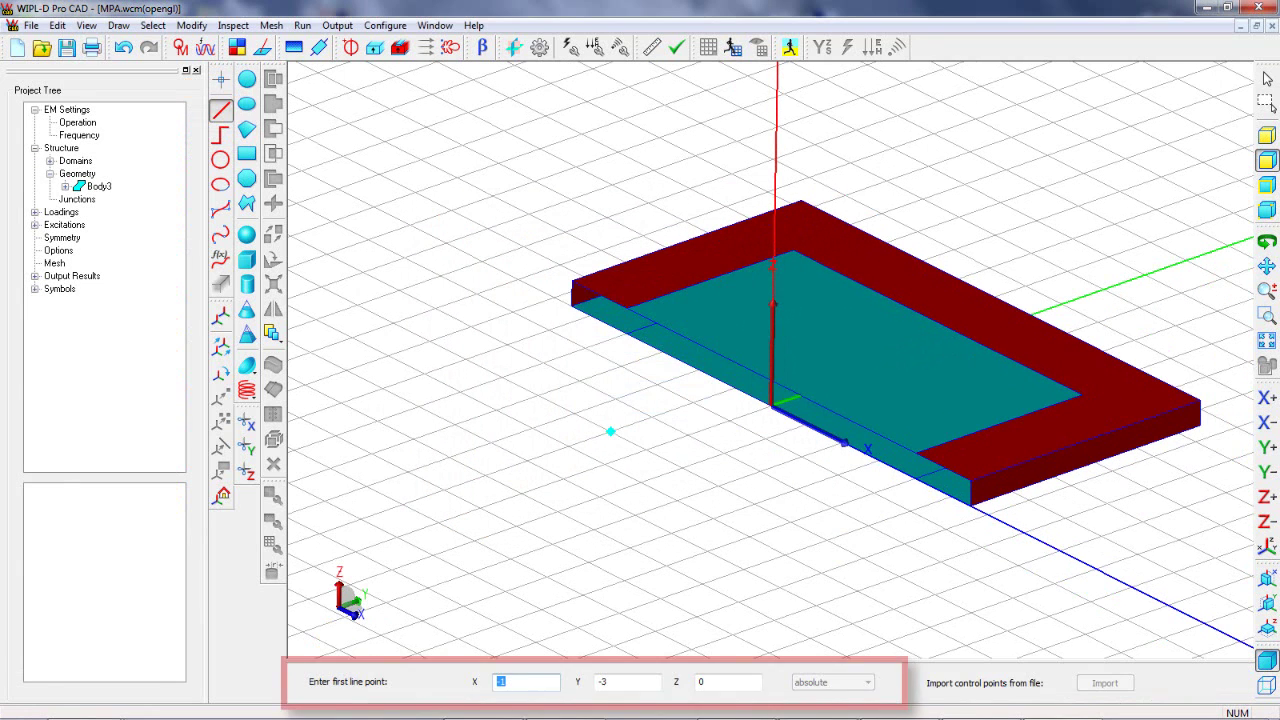
text(Xwire)
key(Tab)
text(0)
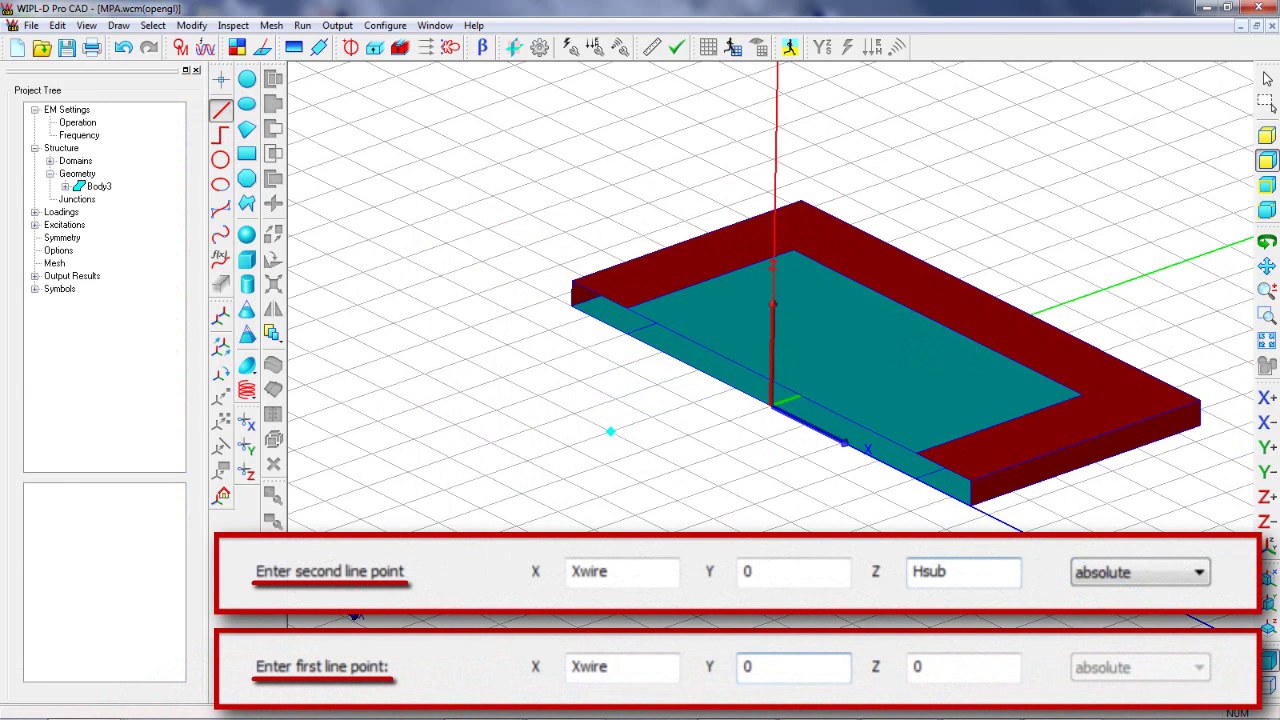
right_click(510, 497)
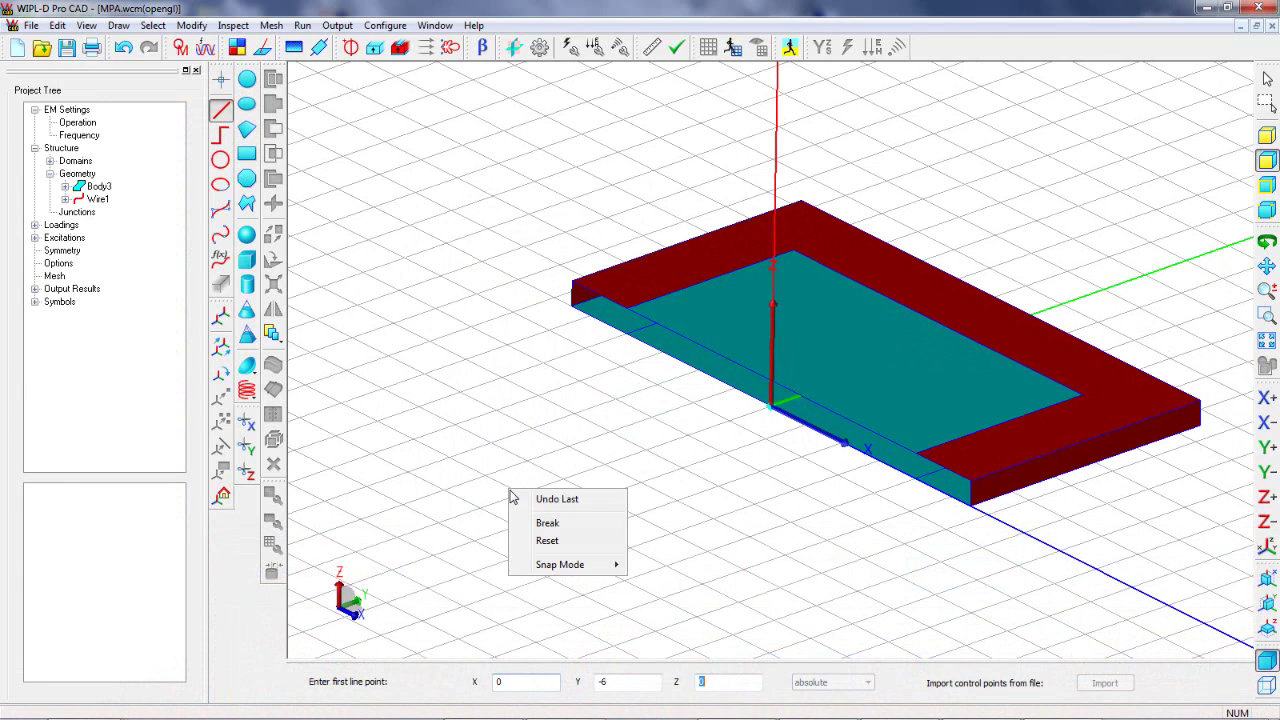
Place a 1 V generator across the probe wire's bottom and top vertices
click(548, 541)
scroll(855, 466, up, 3)
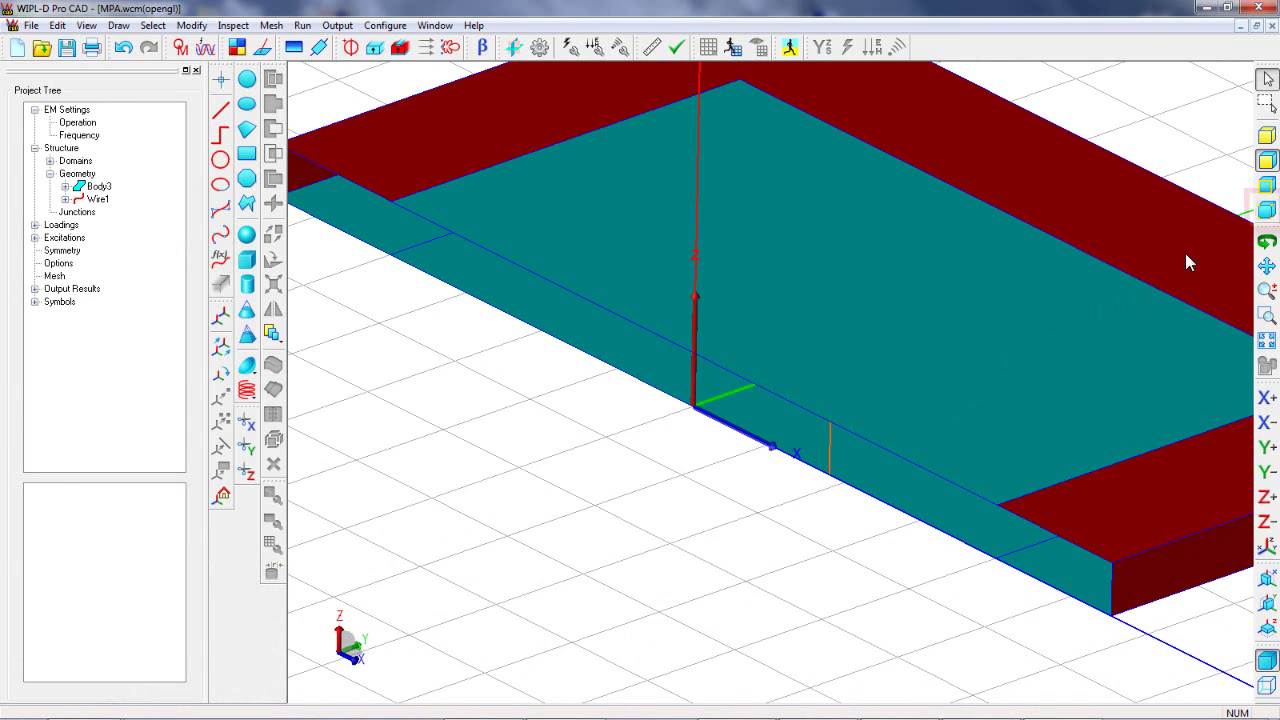
click(1267, 209)
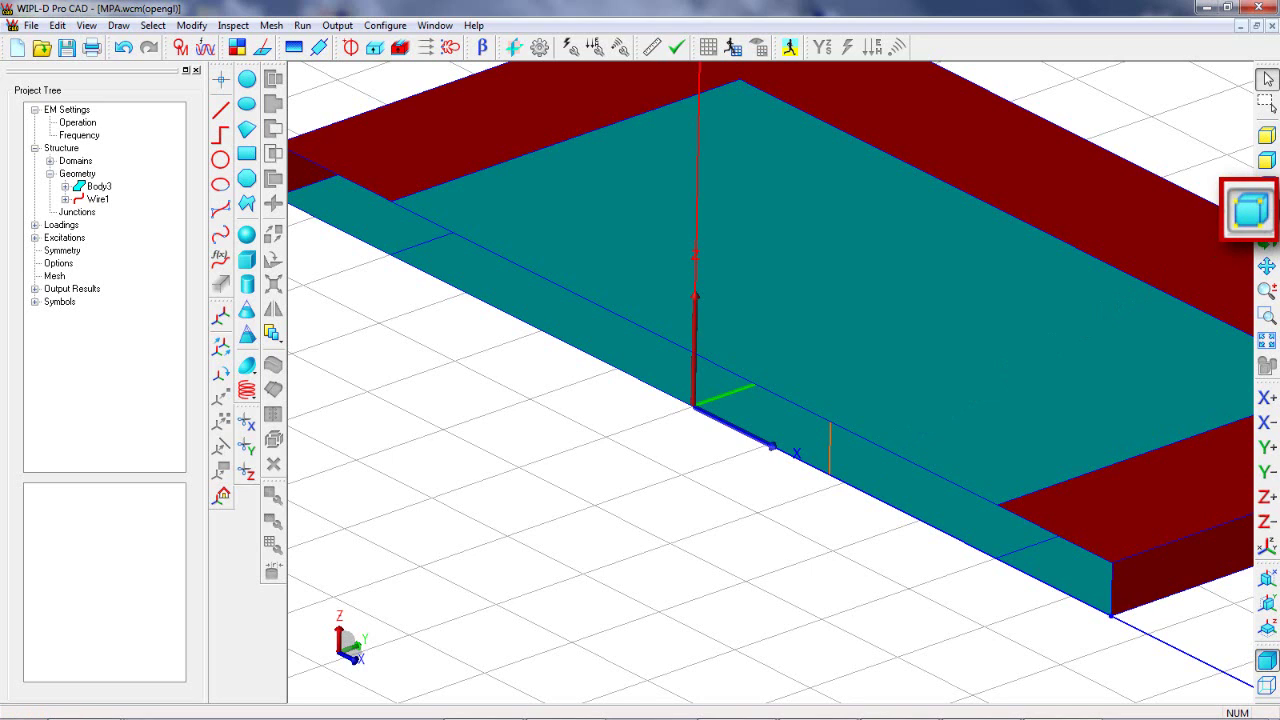
click(831, 481)
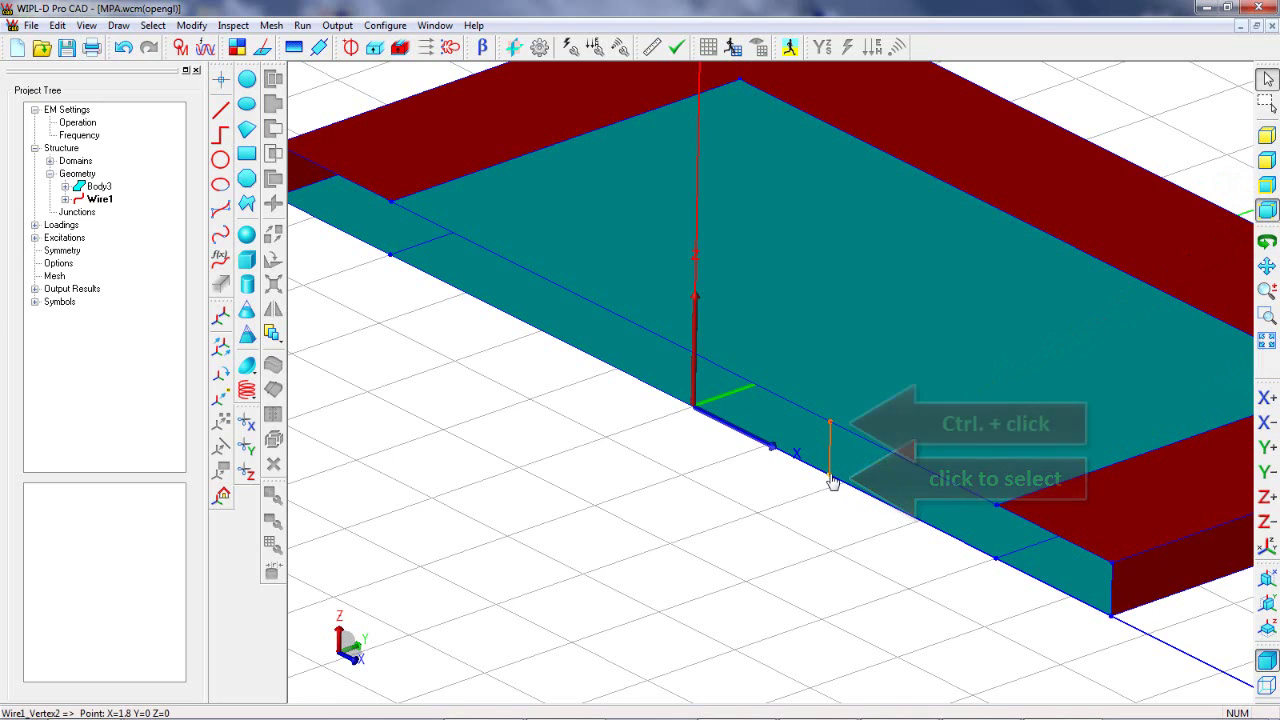
ctrl+click(831, 424)
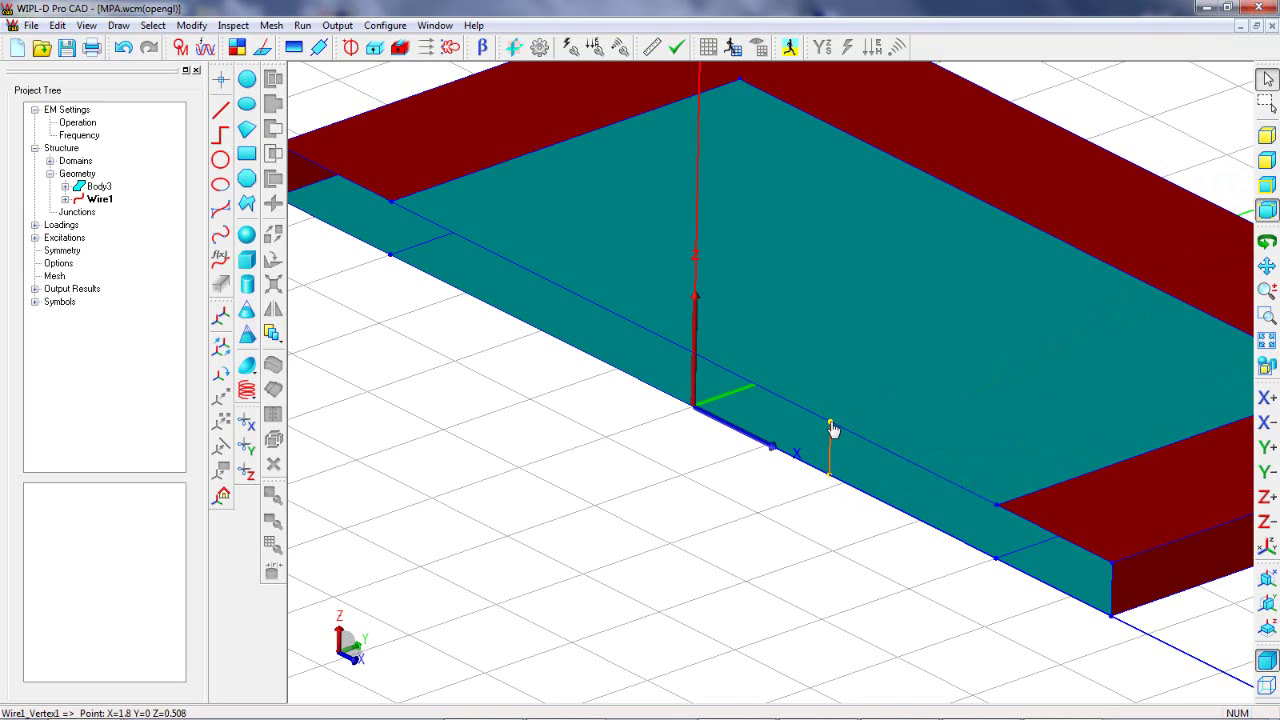
right_click(831, 427)
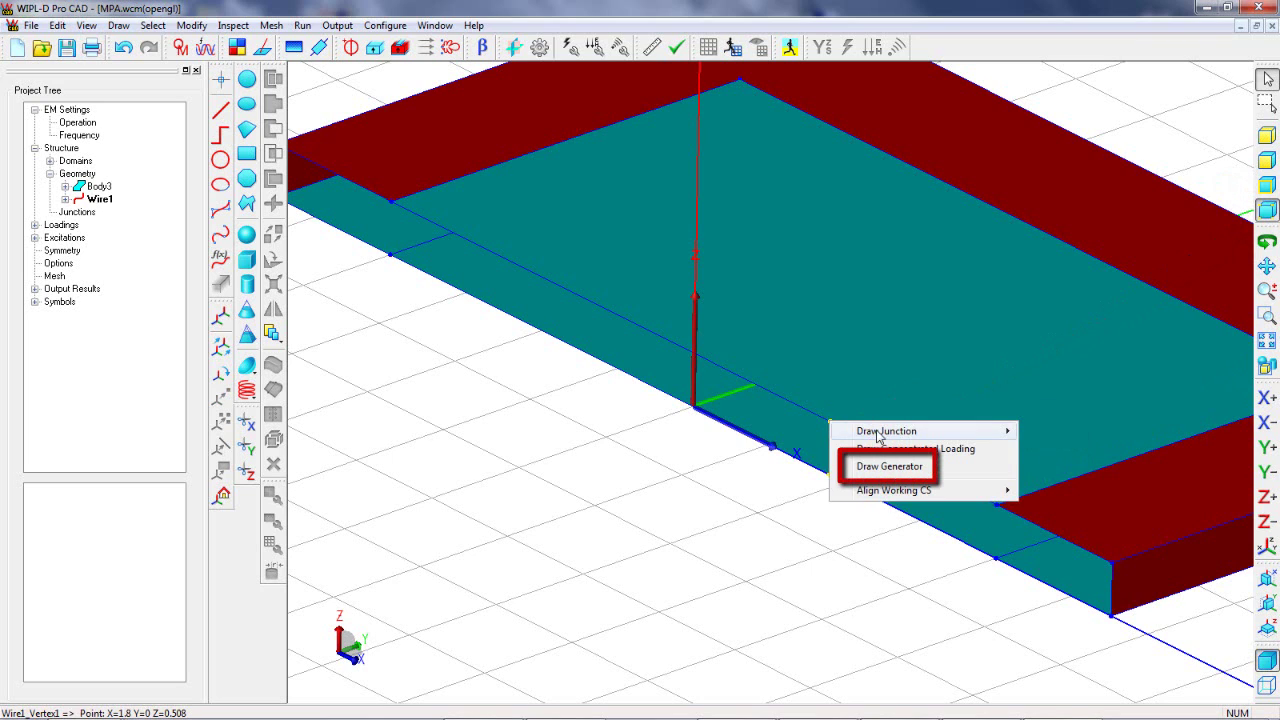
click(893, 466)
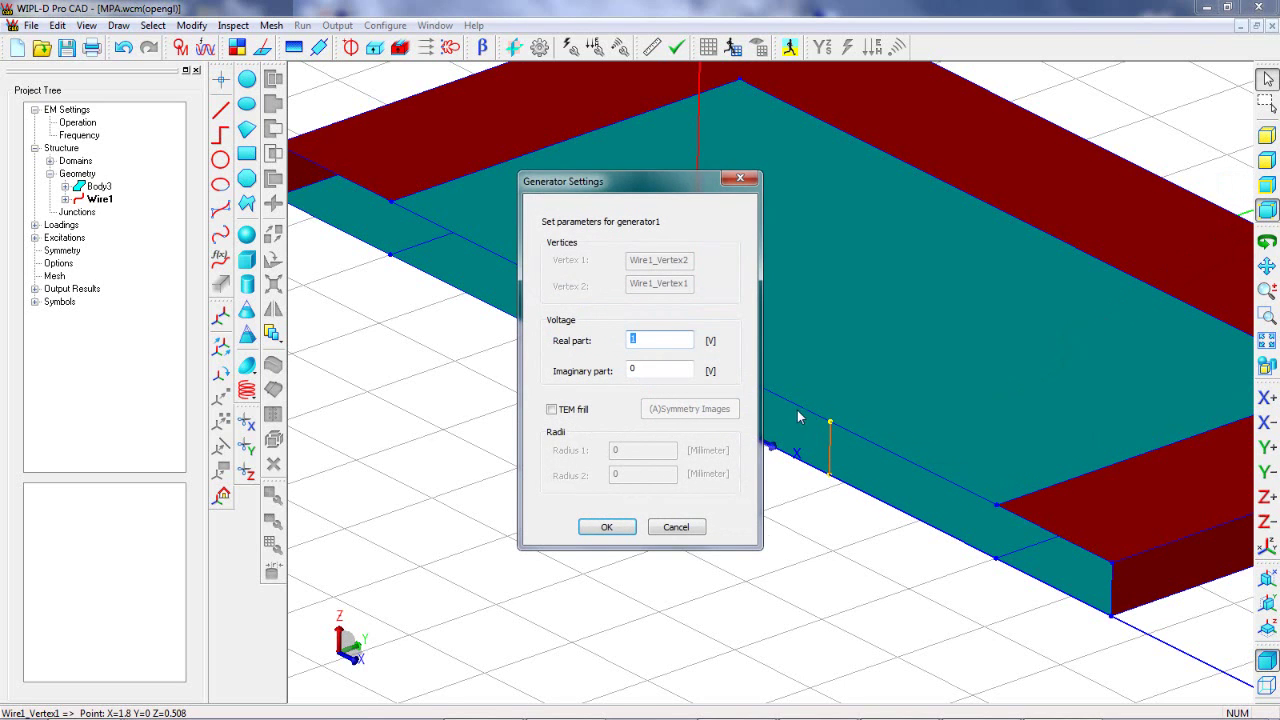
click(617, 530)
Draw vertex-list junctions at the probe wire's bottom and top vertices
click(578, 410)
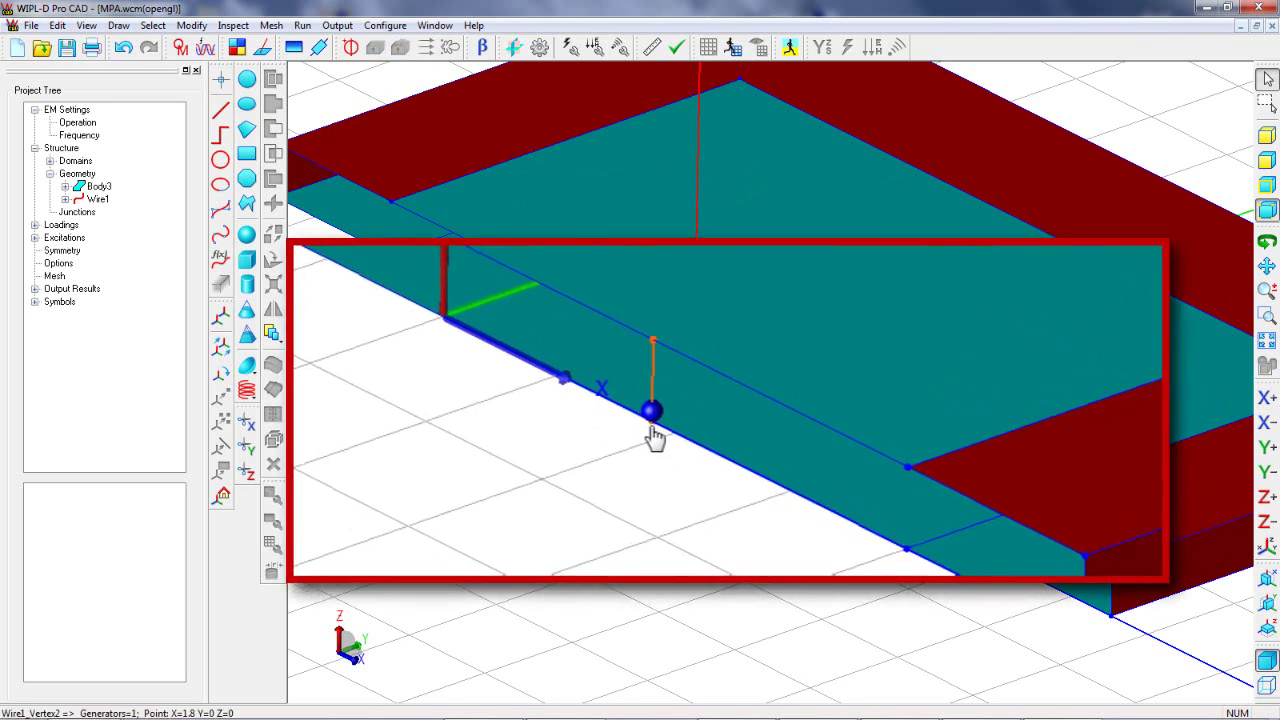
right_click(578, 414)
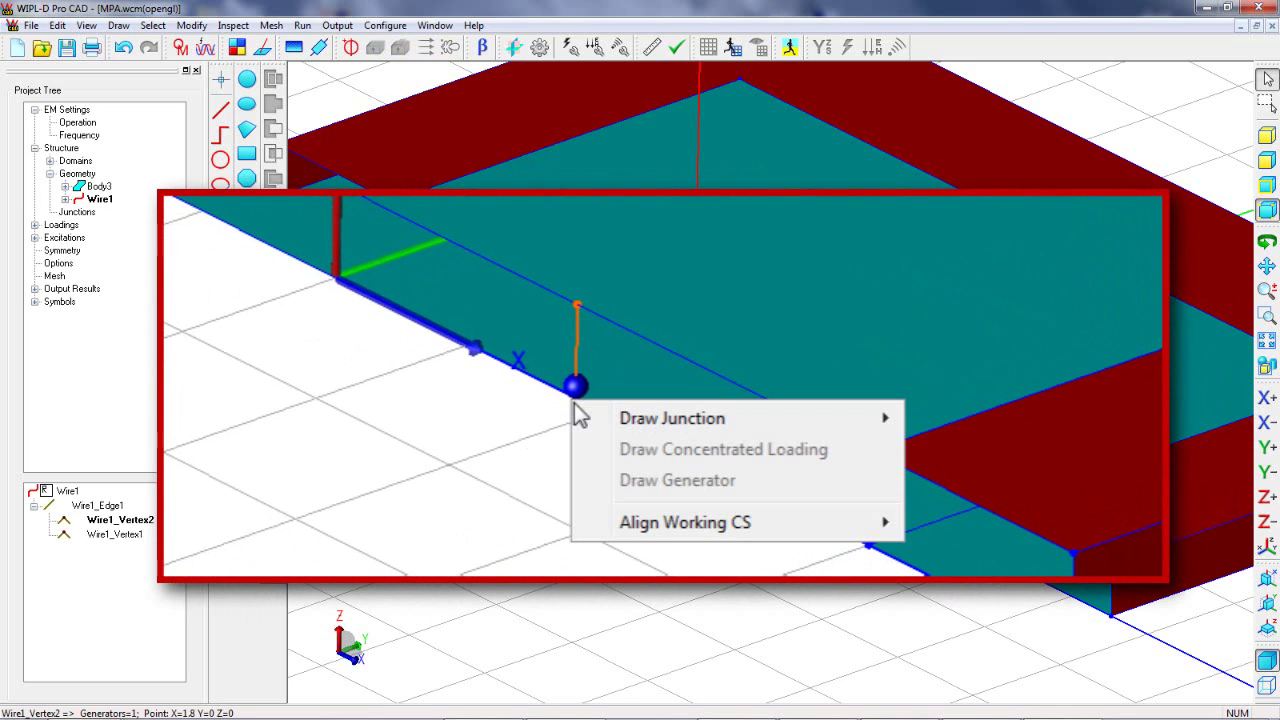
mouse_move(654, 423)
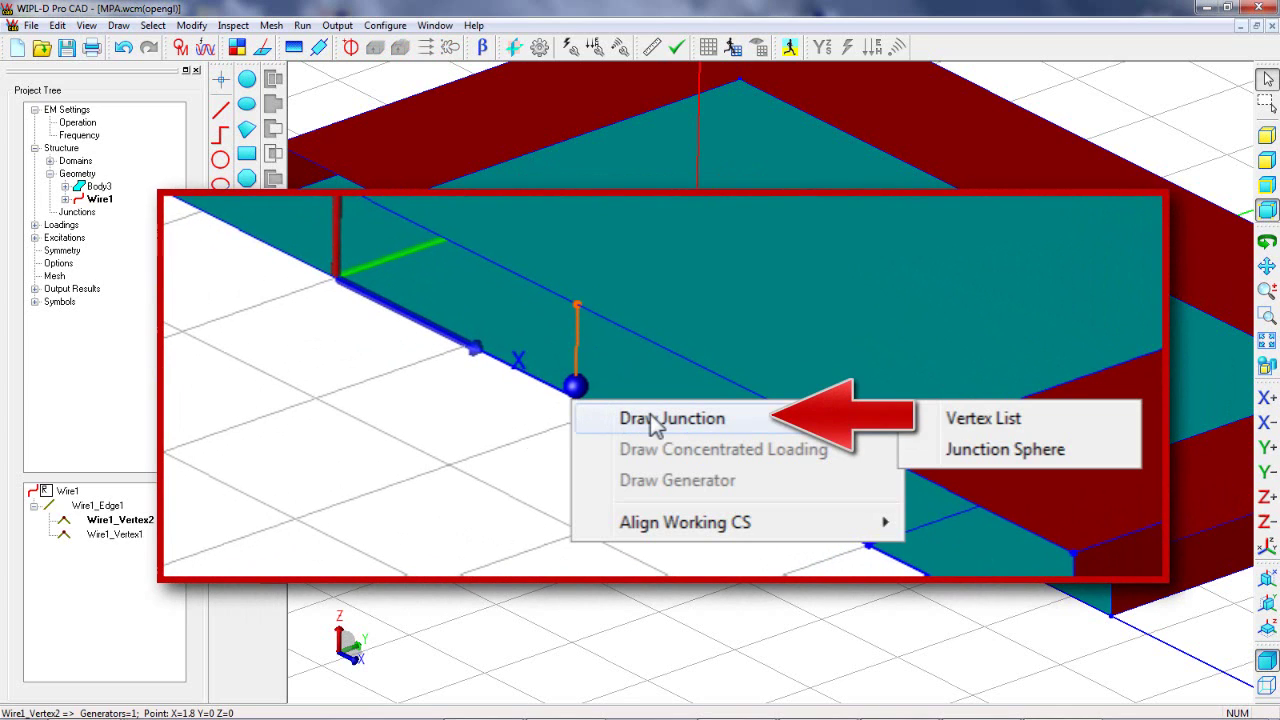
click(958, 420)
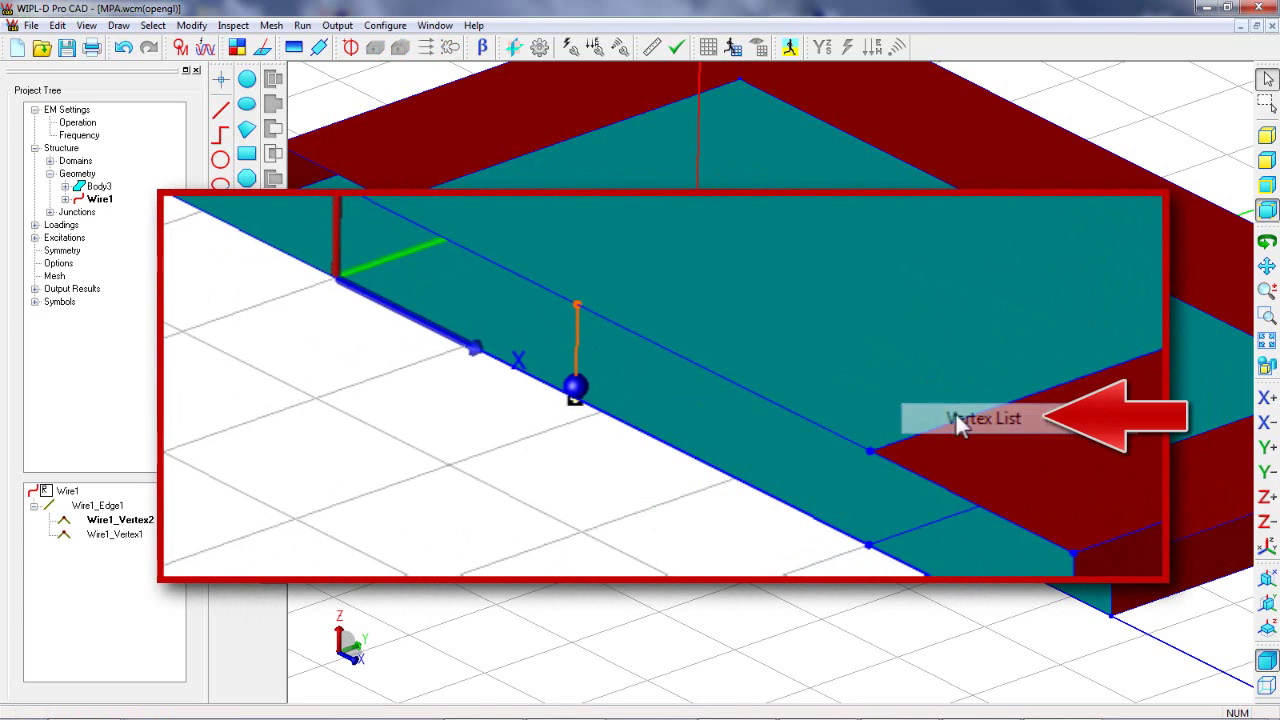
right_click(577, 312)
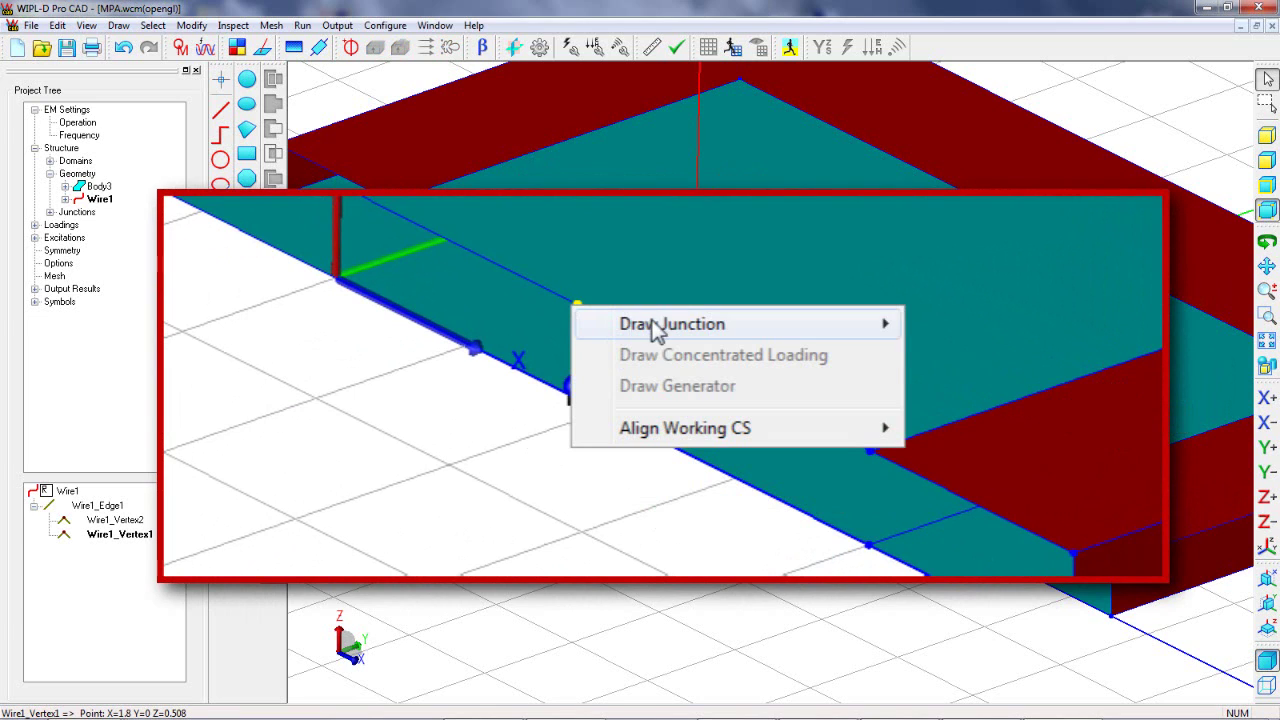
mouse_move(903, 330)
click(990, 326)
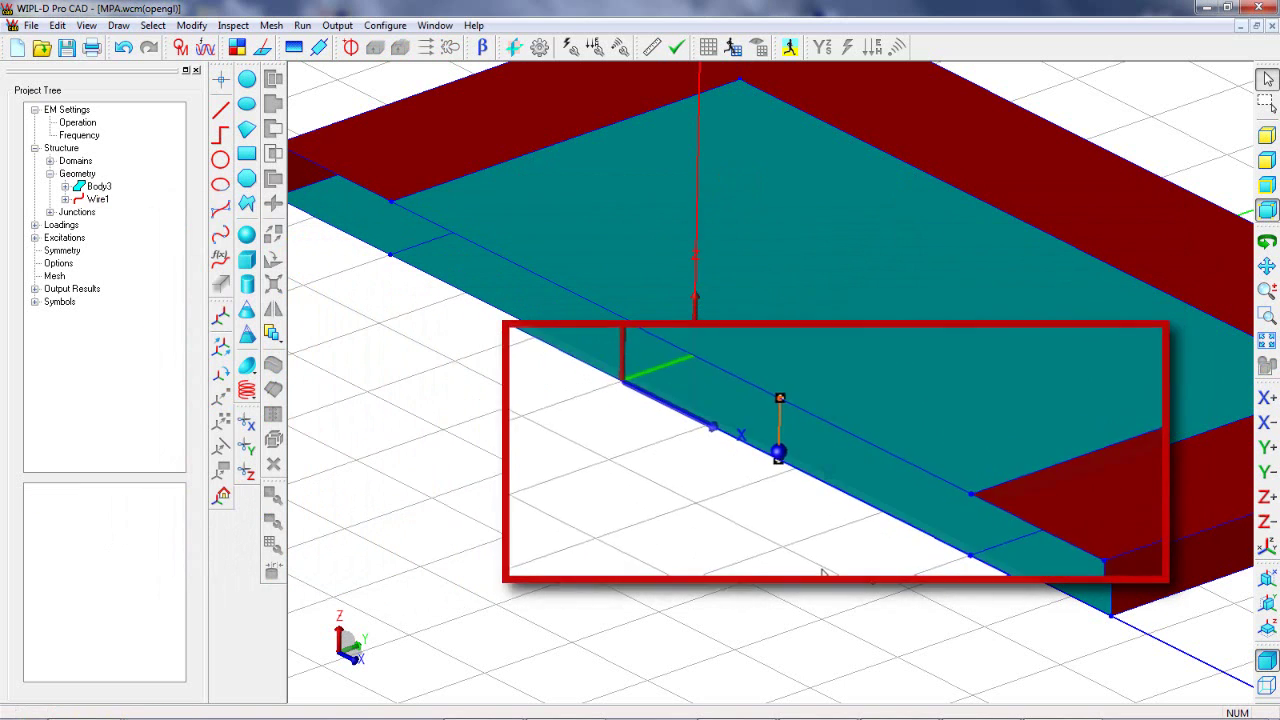
Set Y (xOz plane) to Symmetry and zoom out to fit the mirrored model
scroll(811, 498, down, 3)
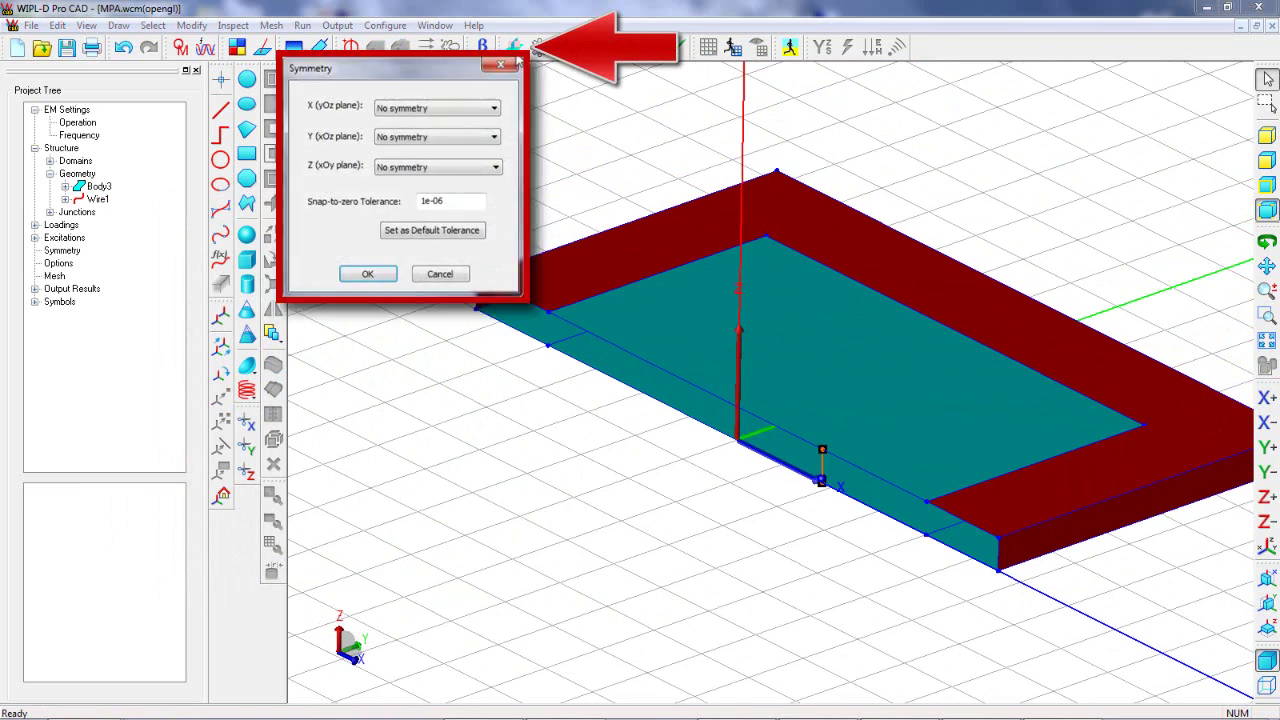
click(445, 137)
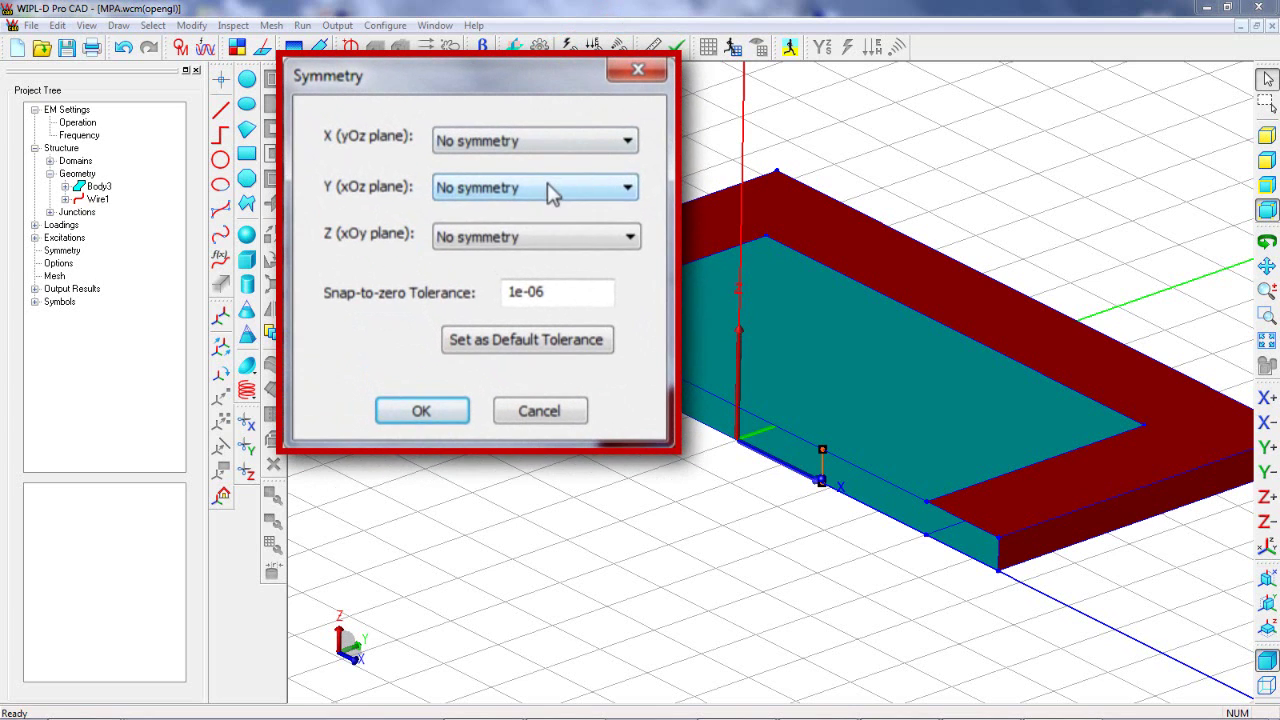
click(497, 280)
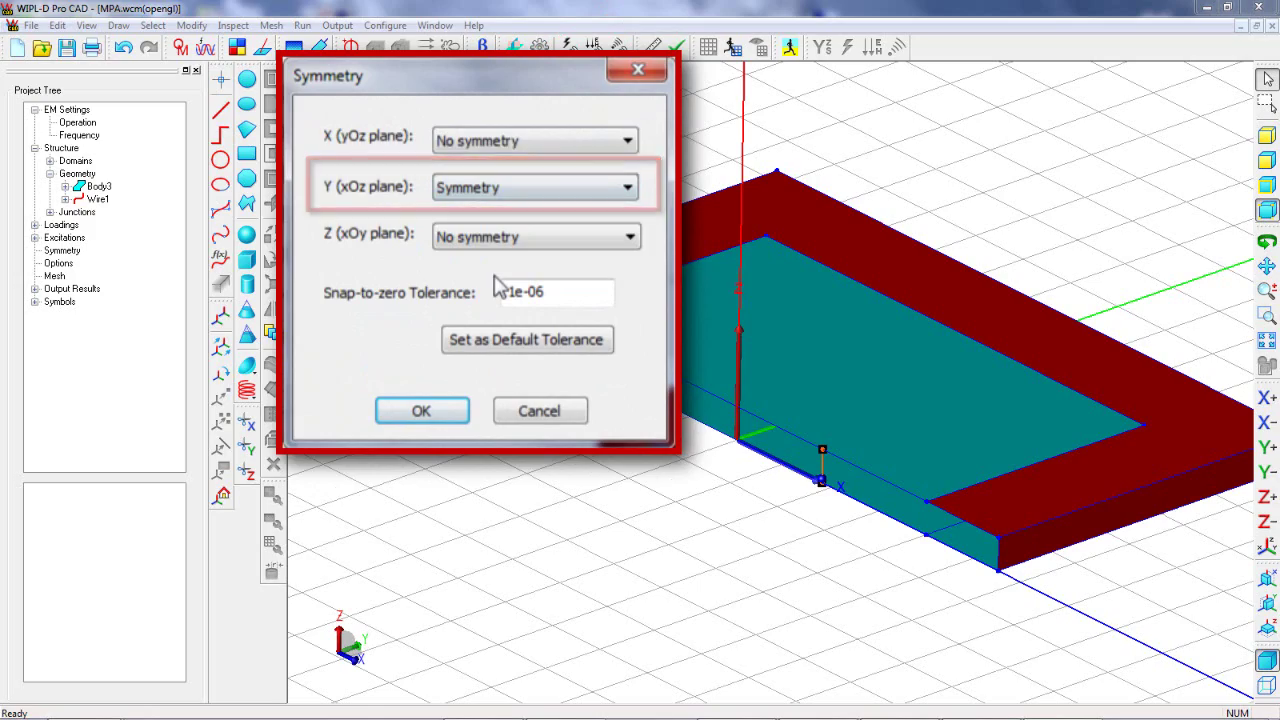
click(367, 274)
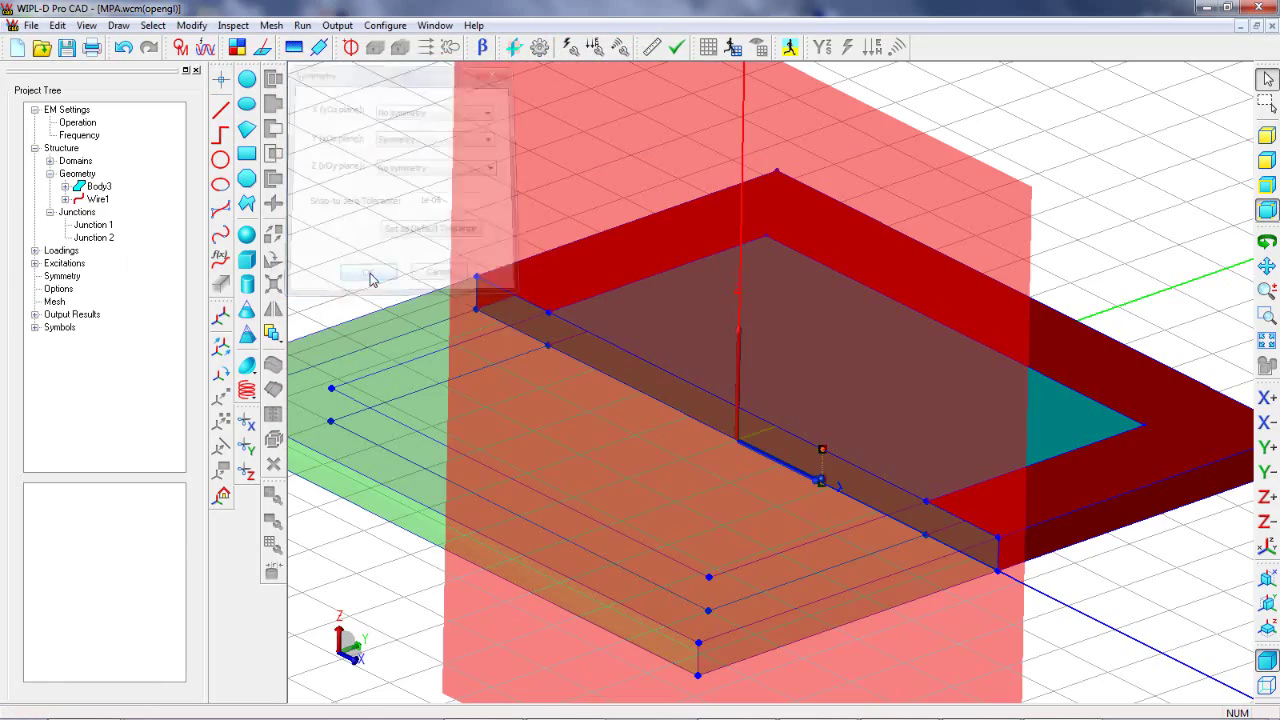
click(1267, 548)
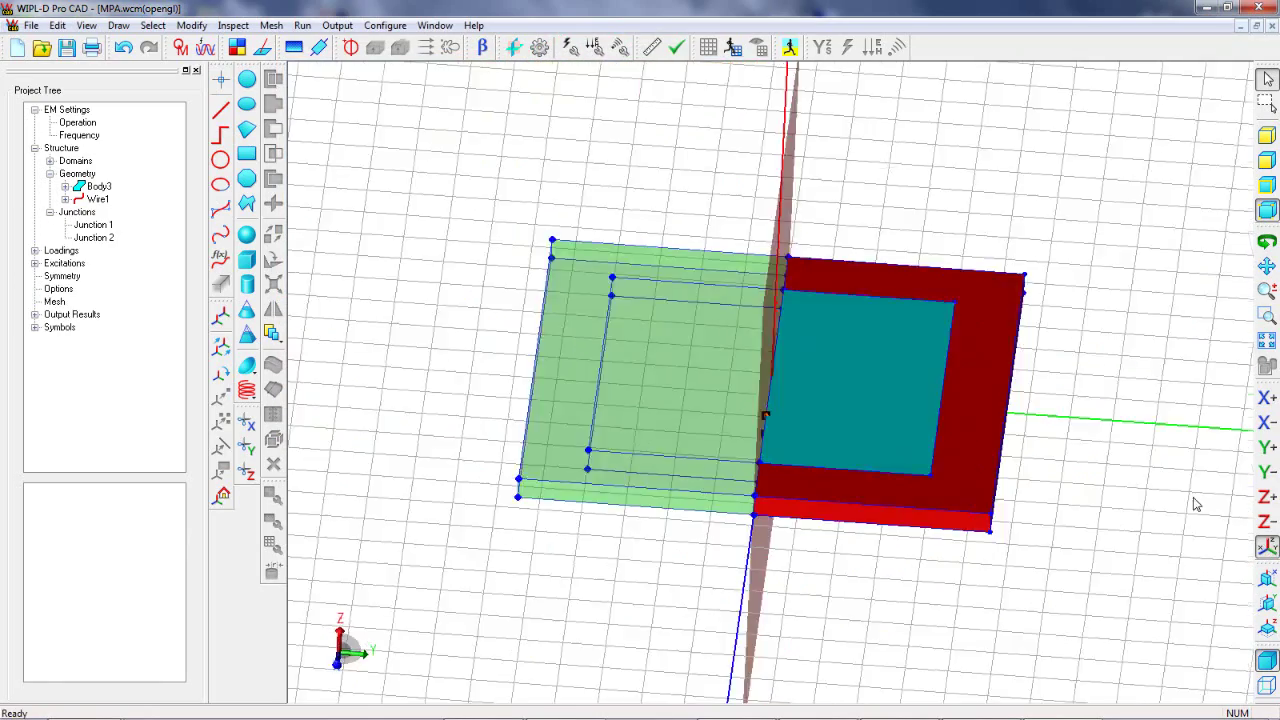
Add an all-domain Classic auto-edging rule with maximum edge width Edge mm and 65 %
click(272, 26)
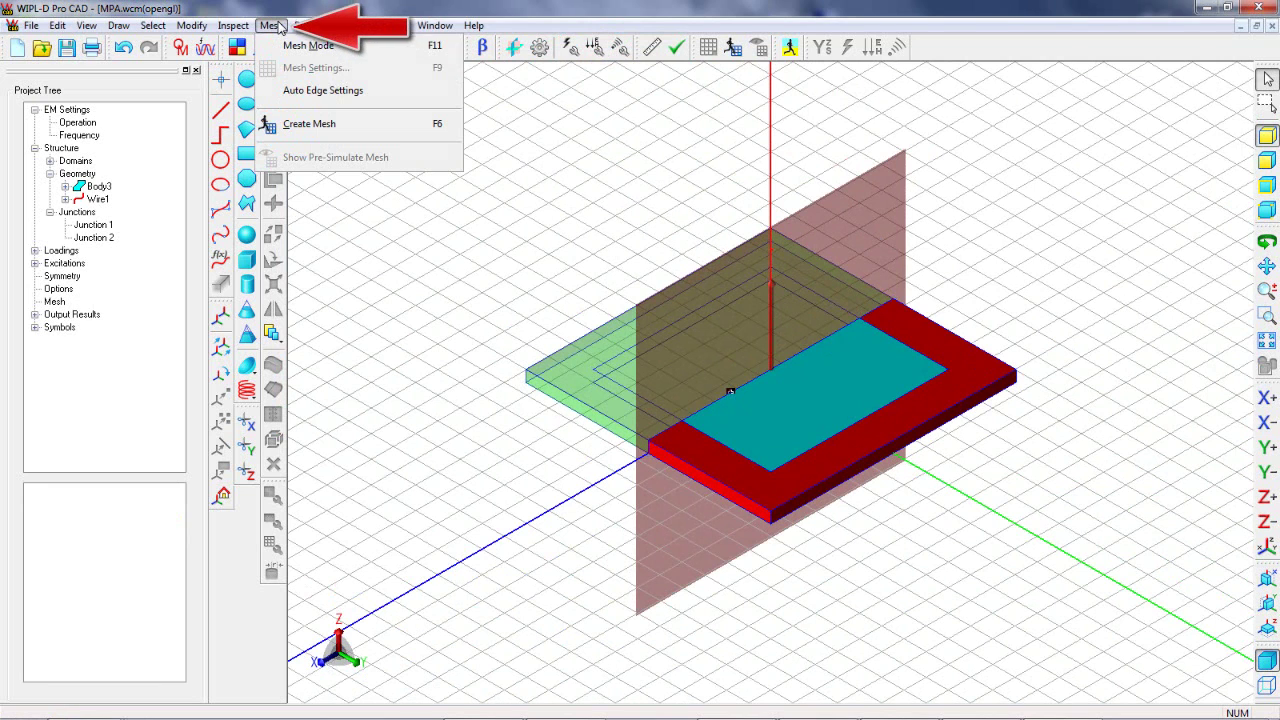
click(297, 97)
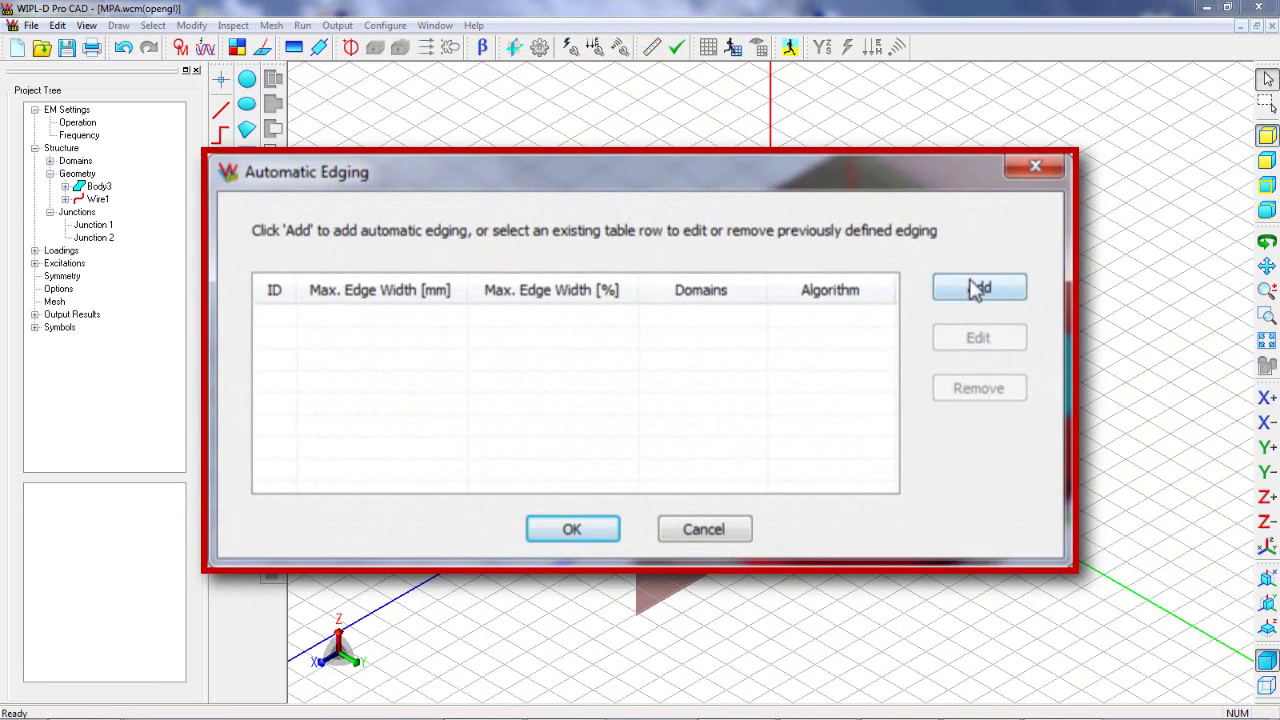
click(978, 289)
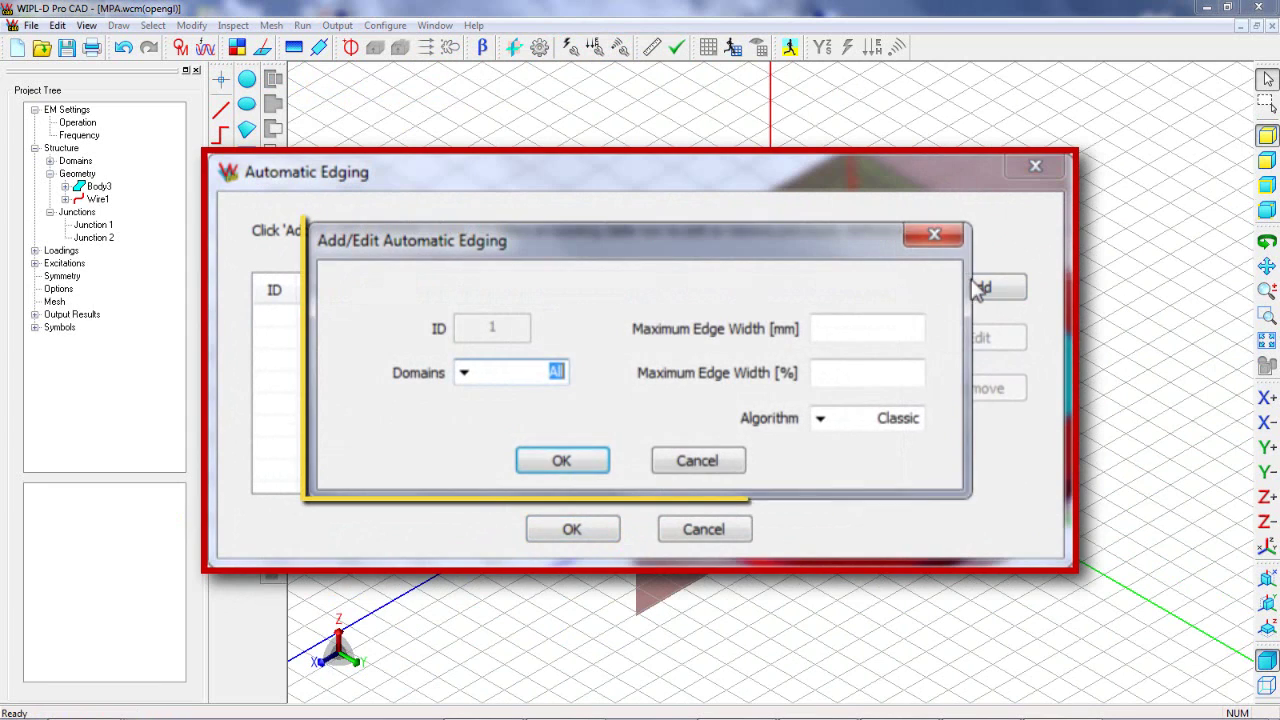
click(831, 326)
text(Edge)
click(867, 372)
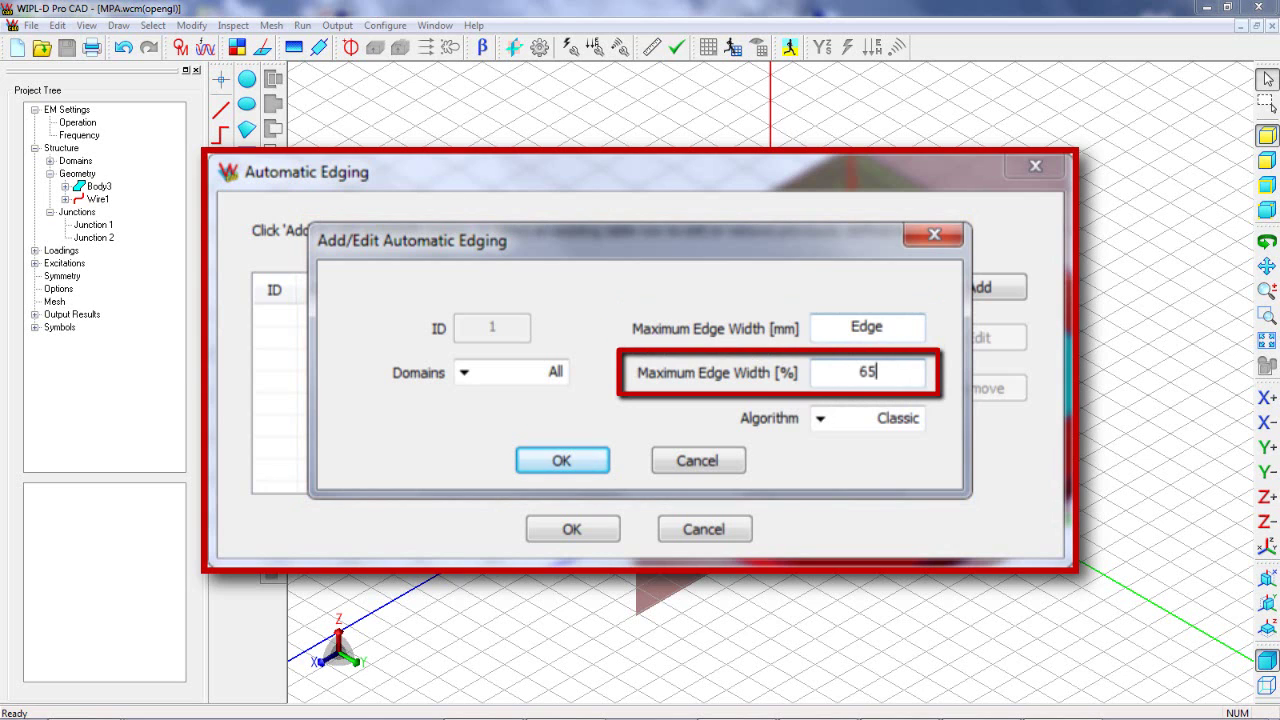
text(65)
click(561, 460)
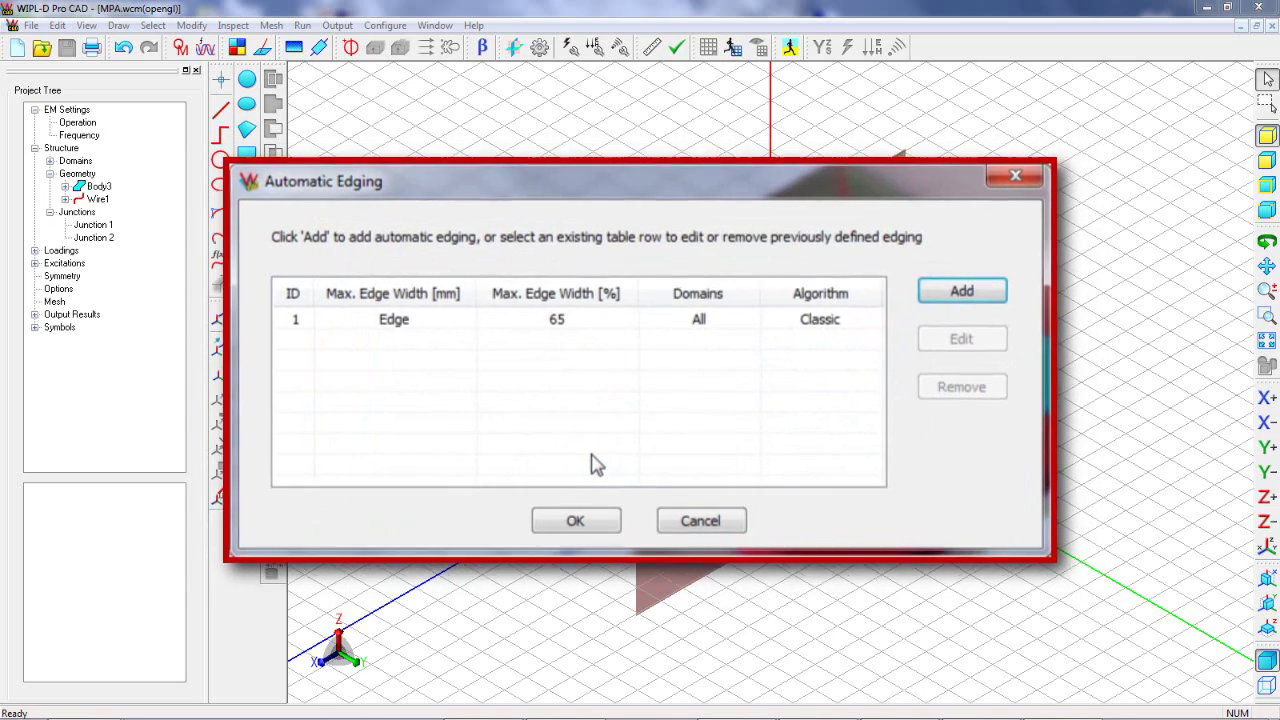
click(603, 466)
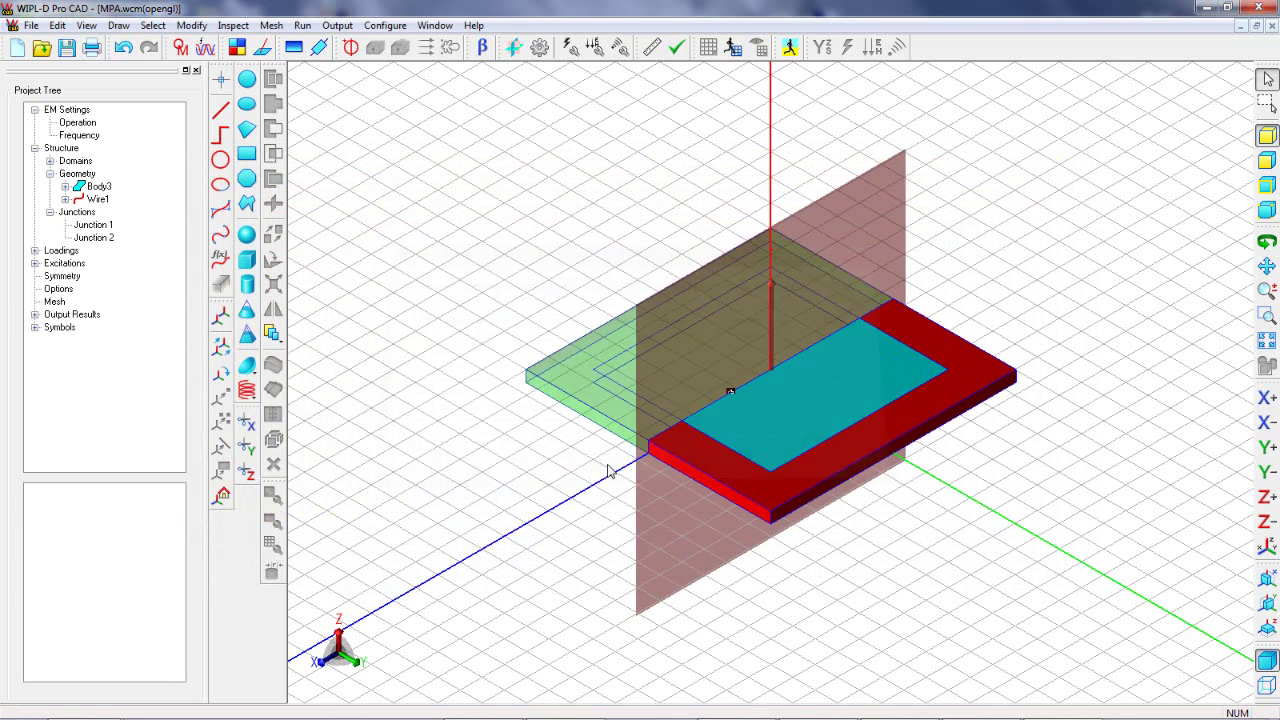
Save, then set the radiation pattern to 1 phi direction at 0° and 1 theta direction at 90°
click(68, 50)
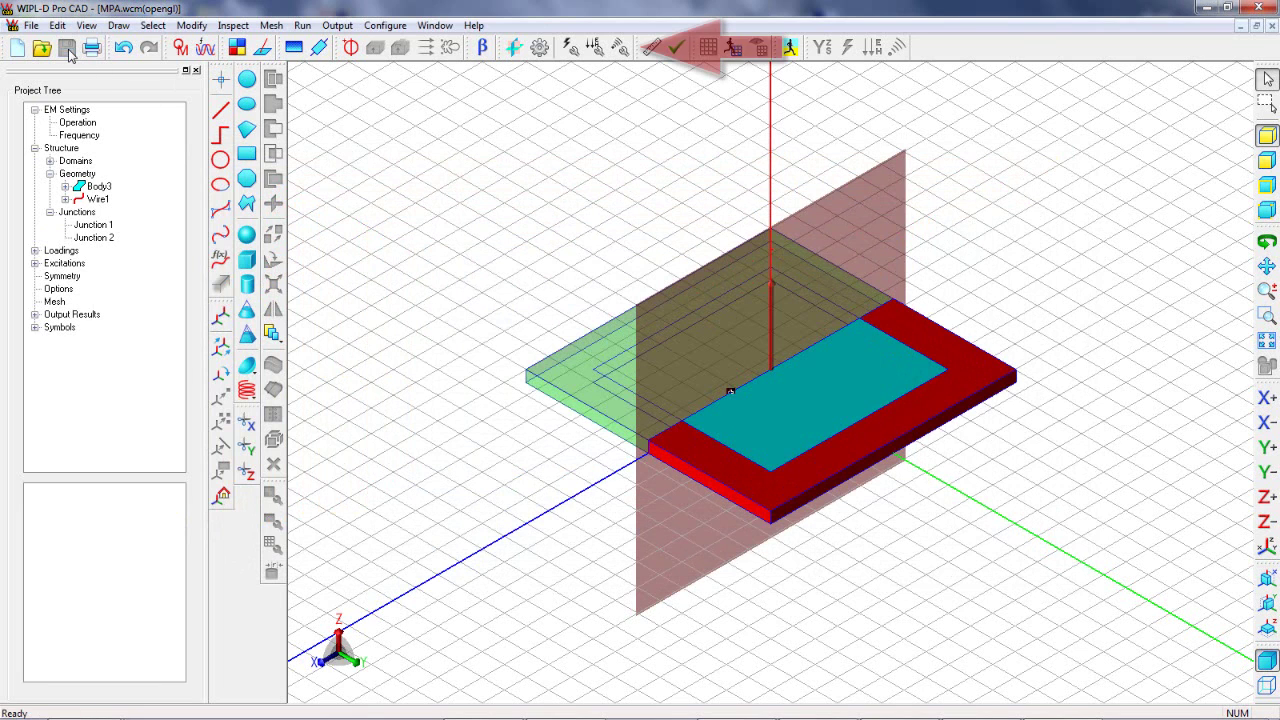
click(620, 47)
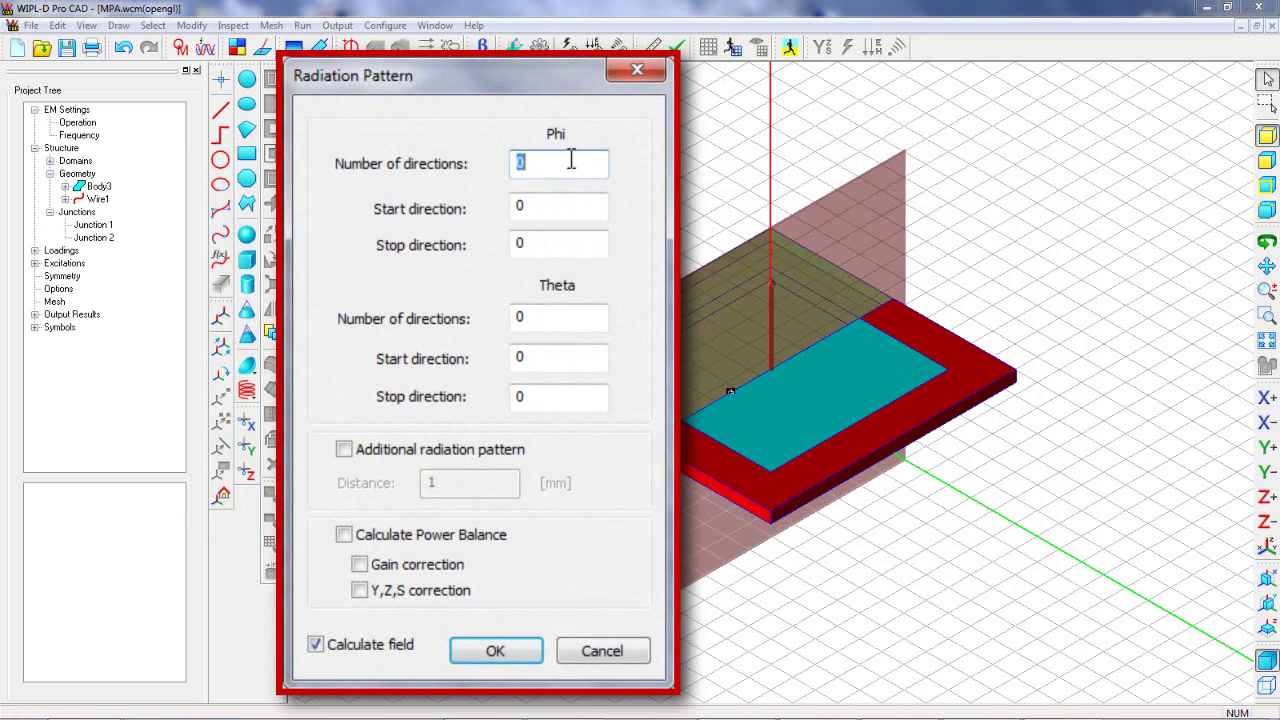
text(1)
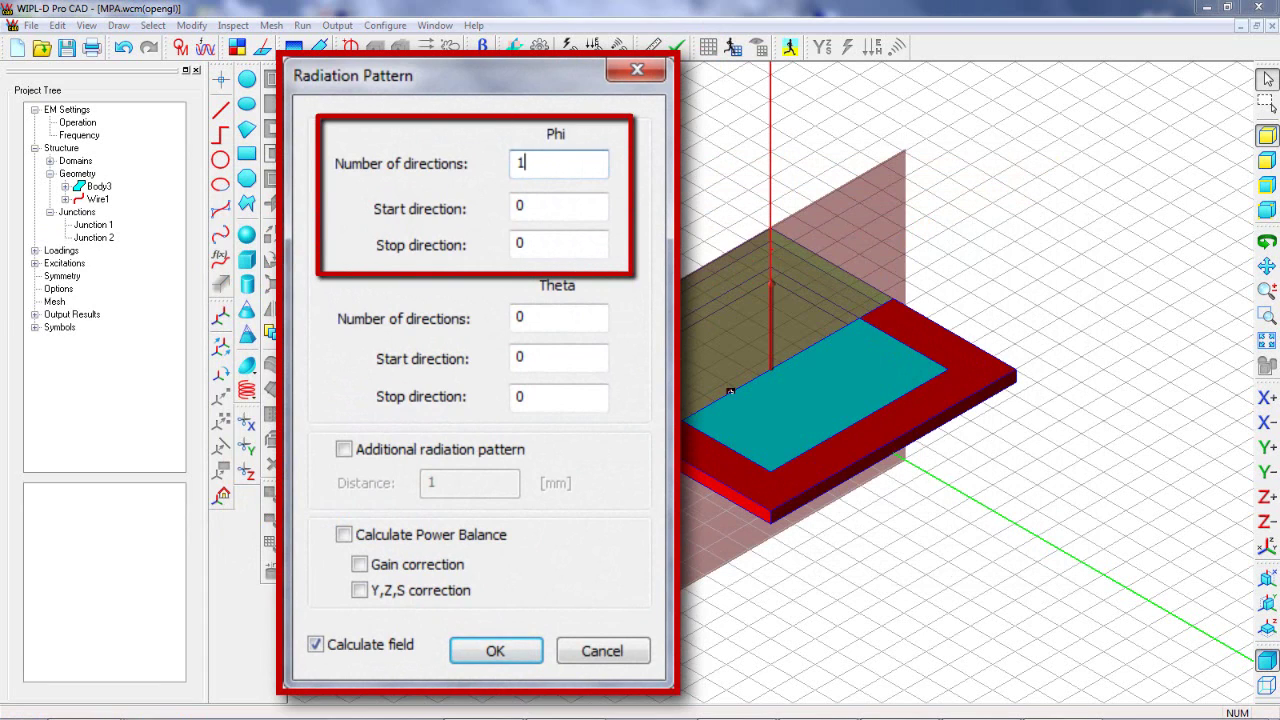
key(Tab)
key(Tab)
key(Tab)
text(1)
key(Tab)
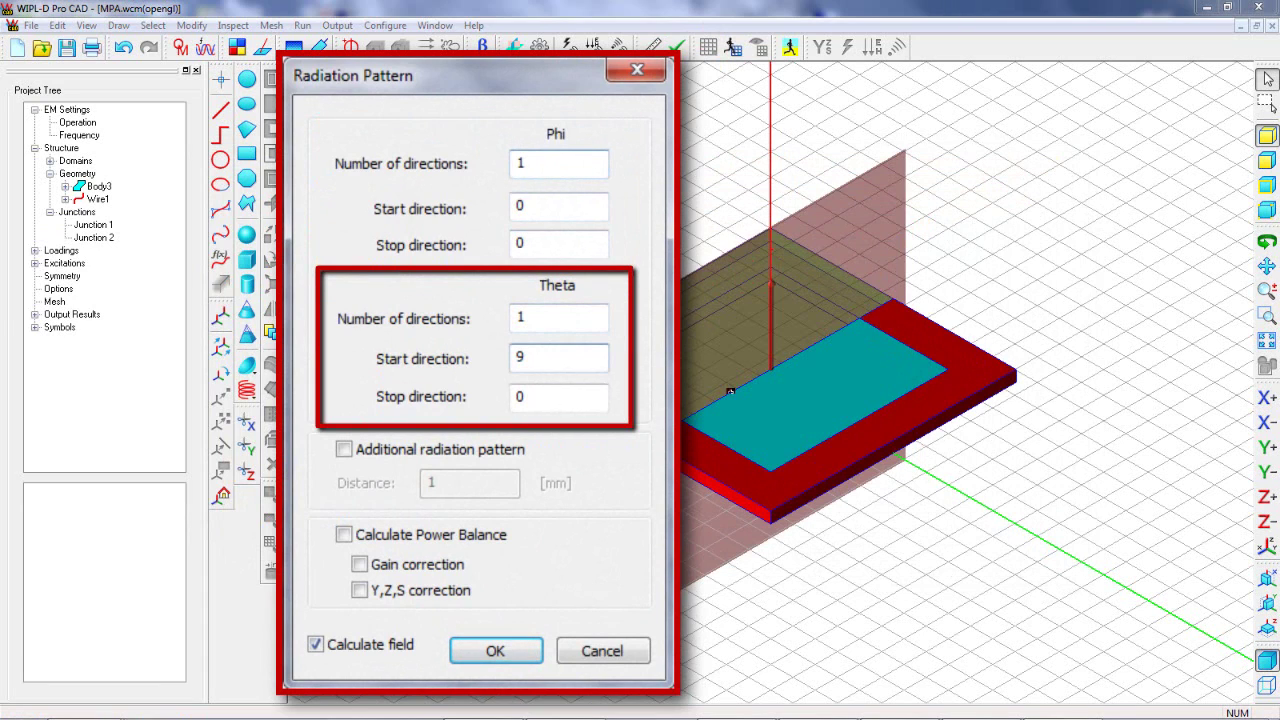
text(90)
key(Tab)
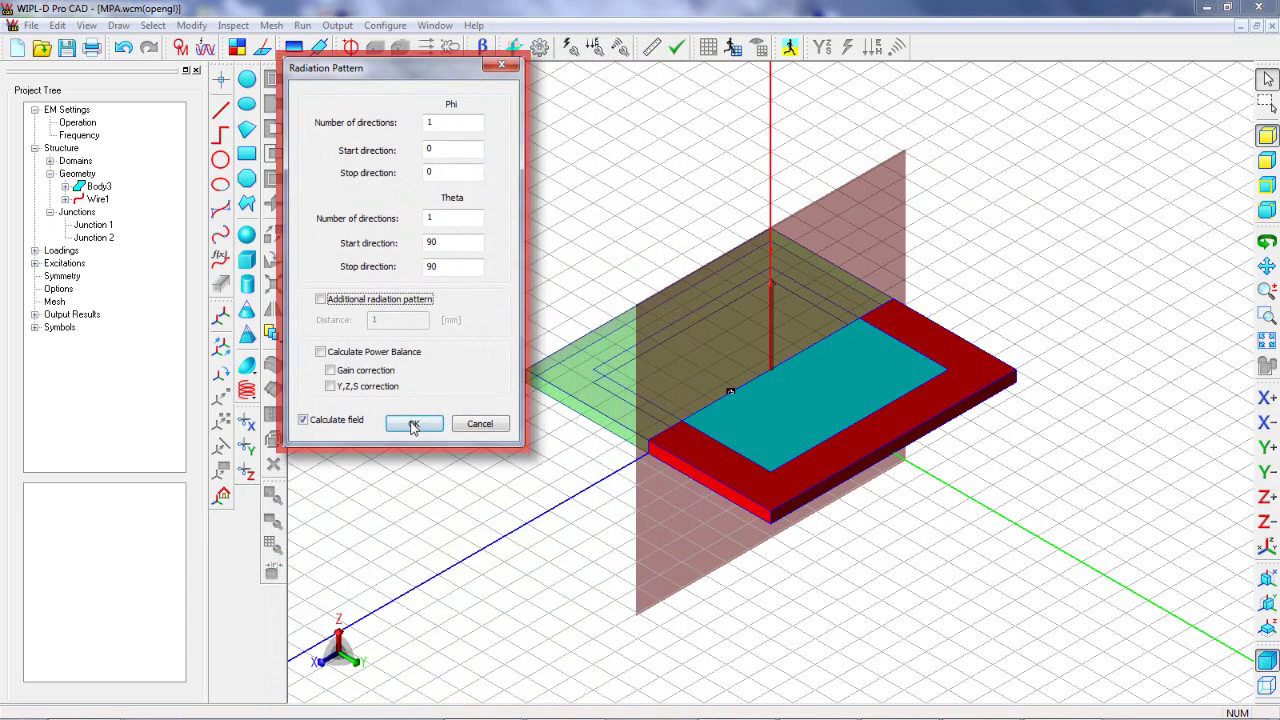
click(413, 424)
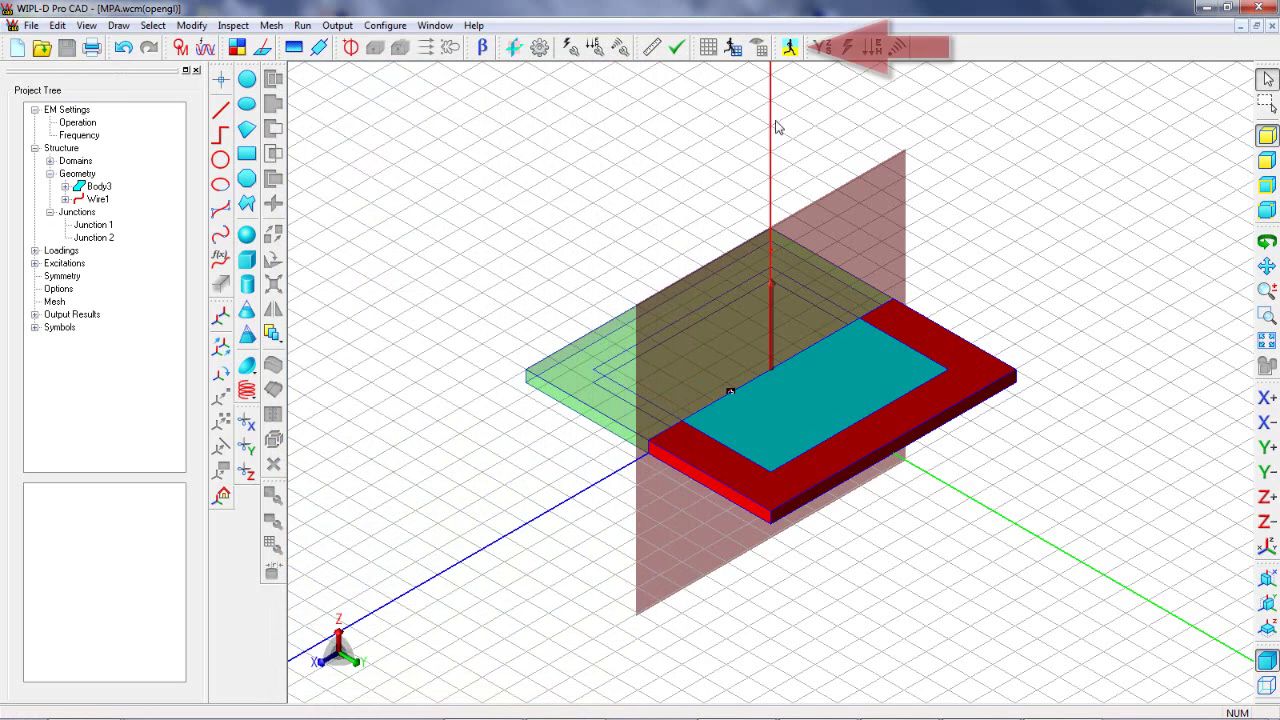
Run the EM simulation to completion (13.46 s) and bring up the S1,1 results over 9–11 GHz
click(789, 48)
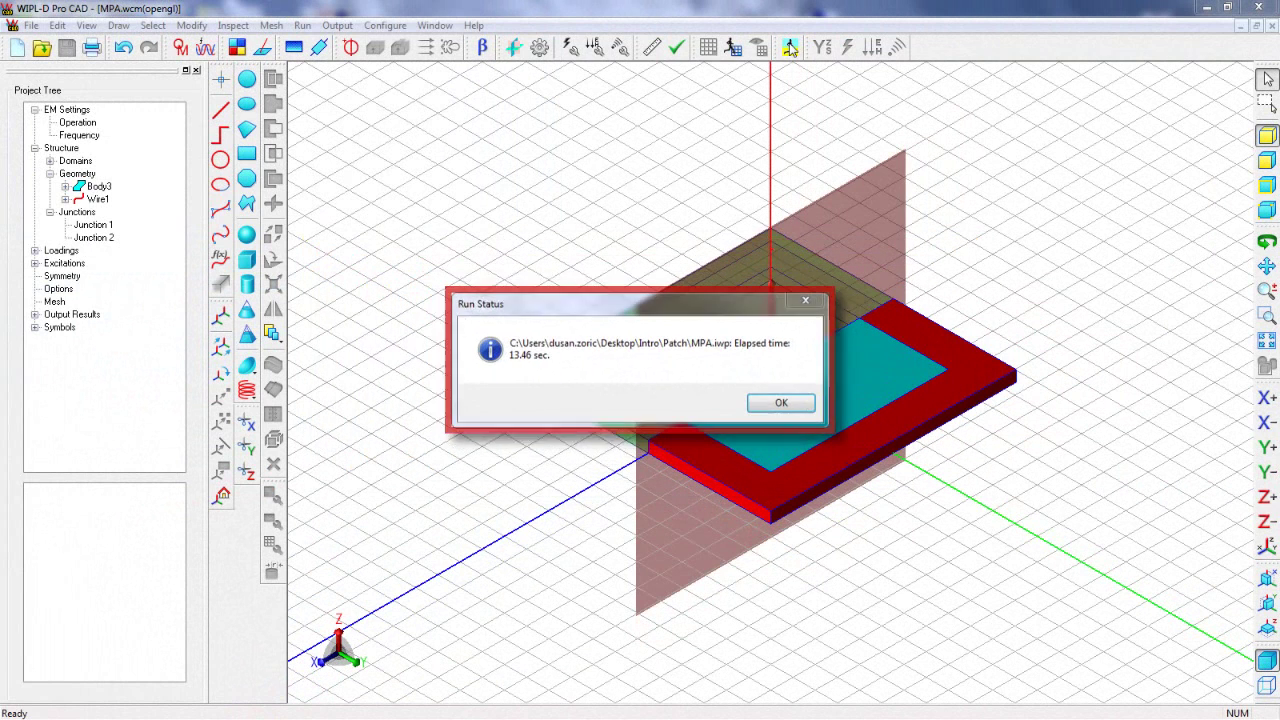
click(781, 405)
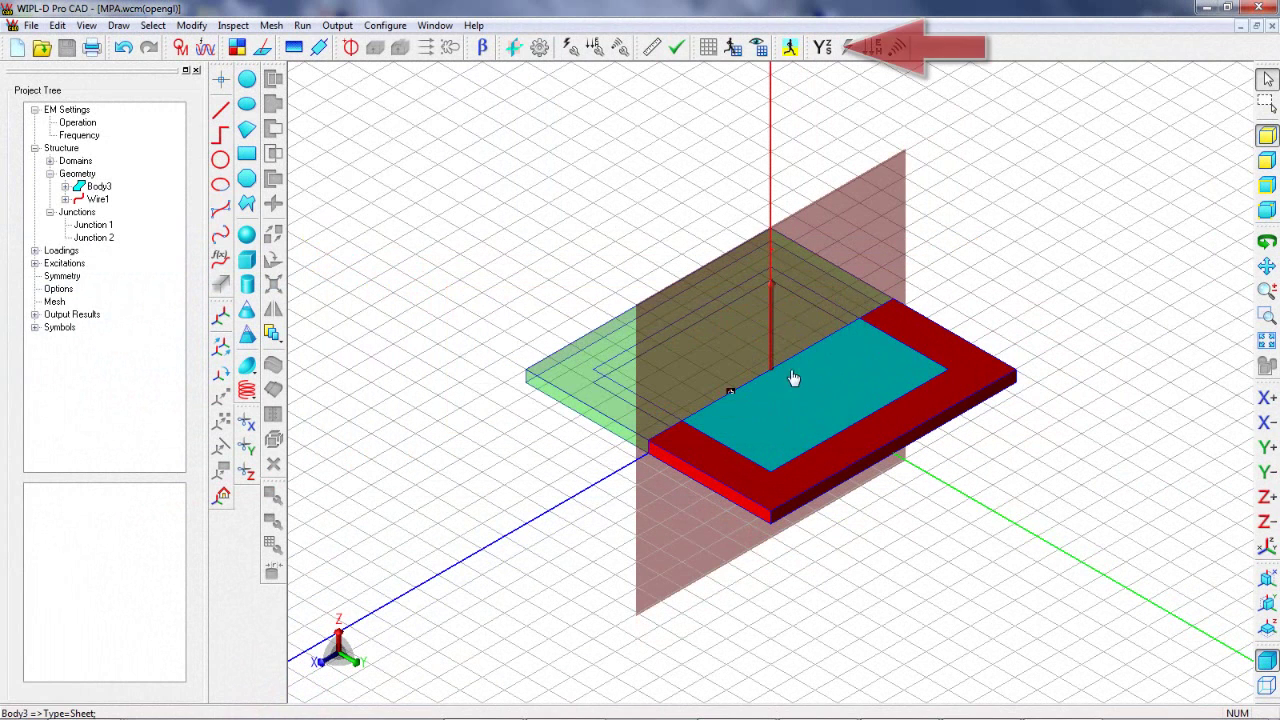
click(828, 52)
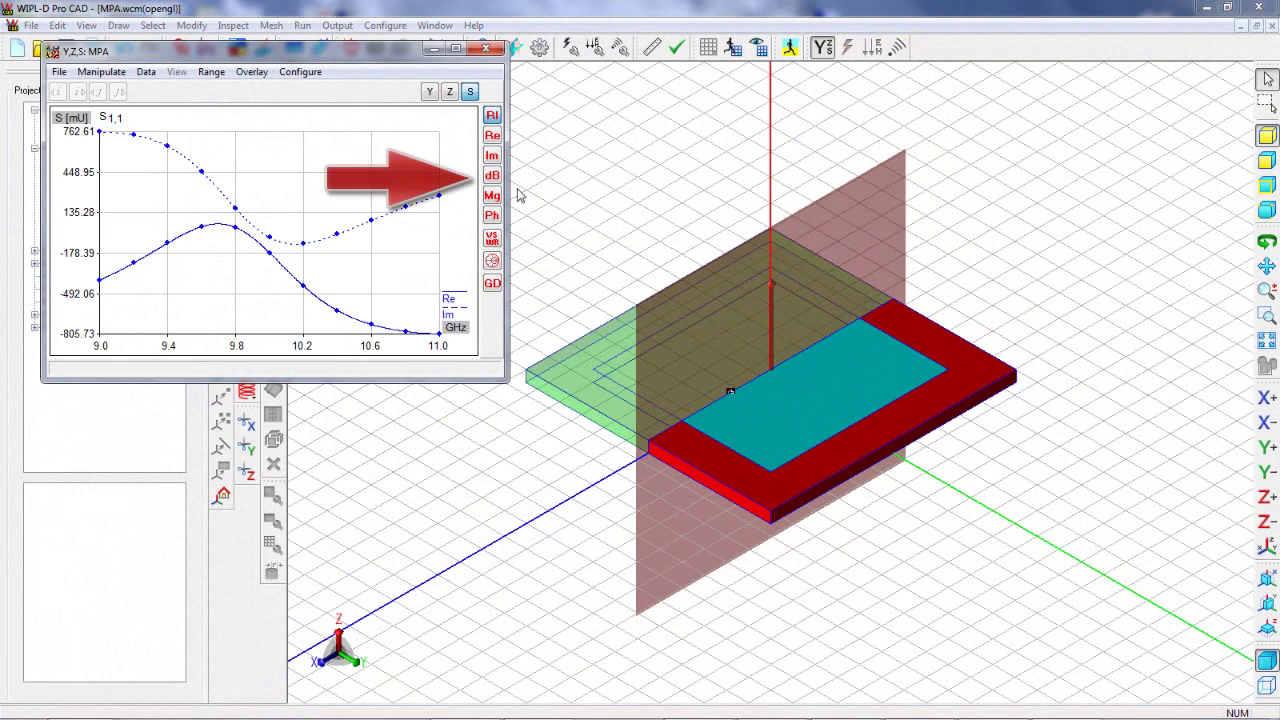
Plot S11 in dB on a −25 to 0 dB range, enlarge the graph, then close it
click(489, 178)
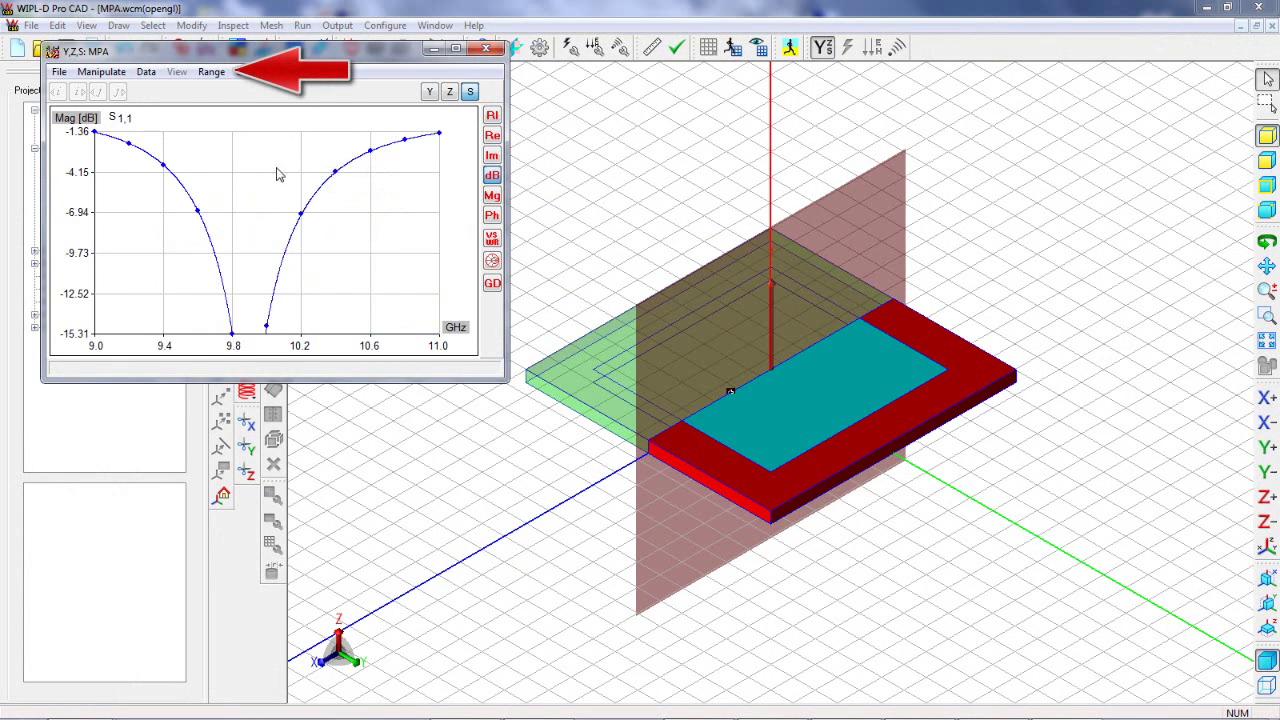
click(211, 73)
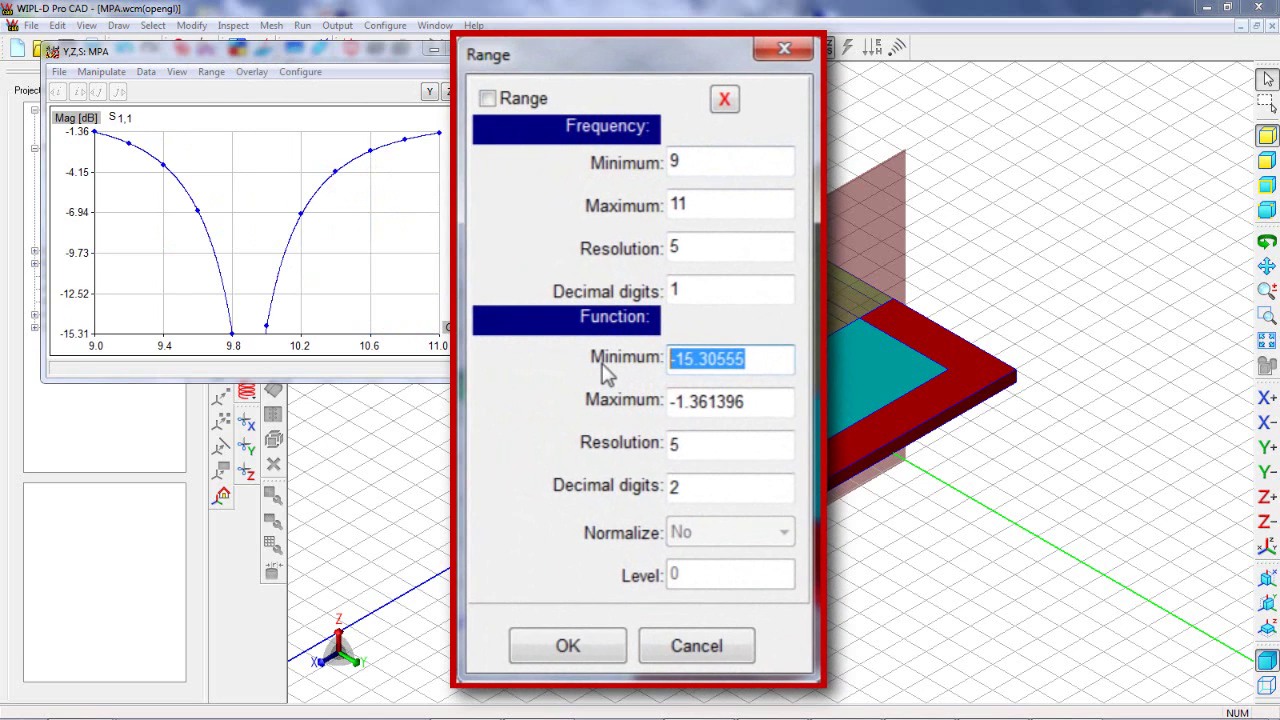
text(-25)
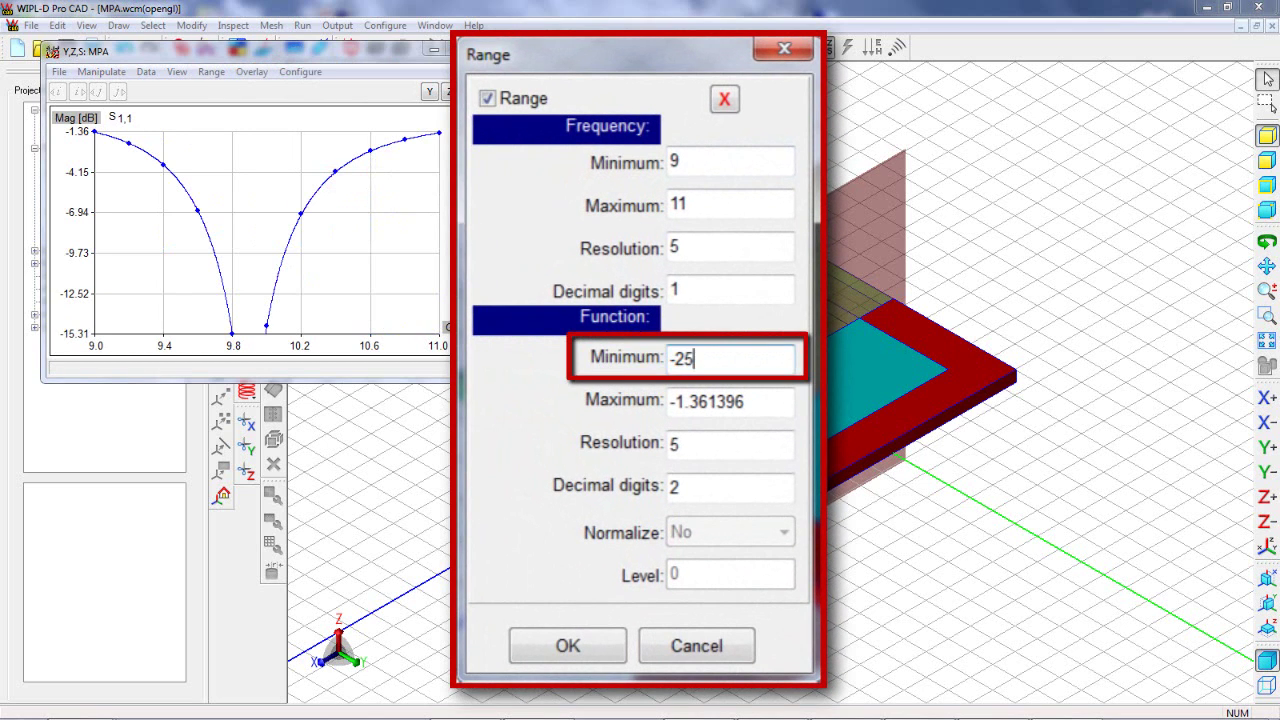
key(Tab)
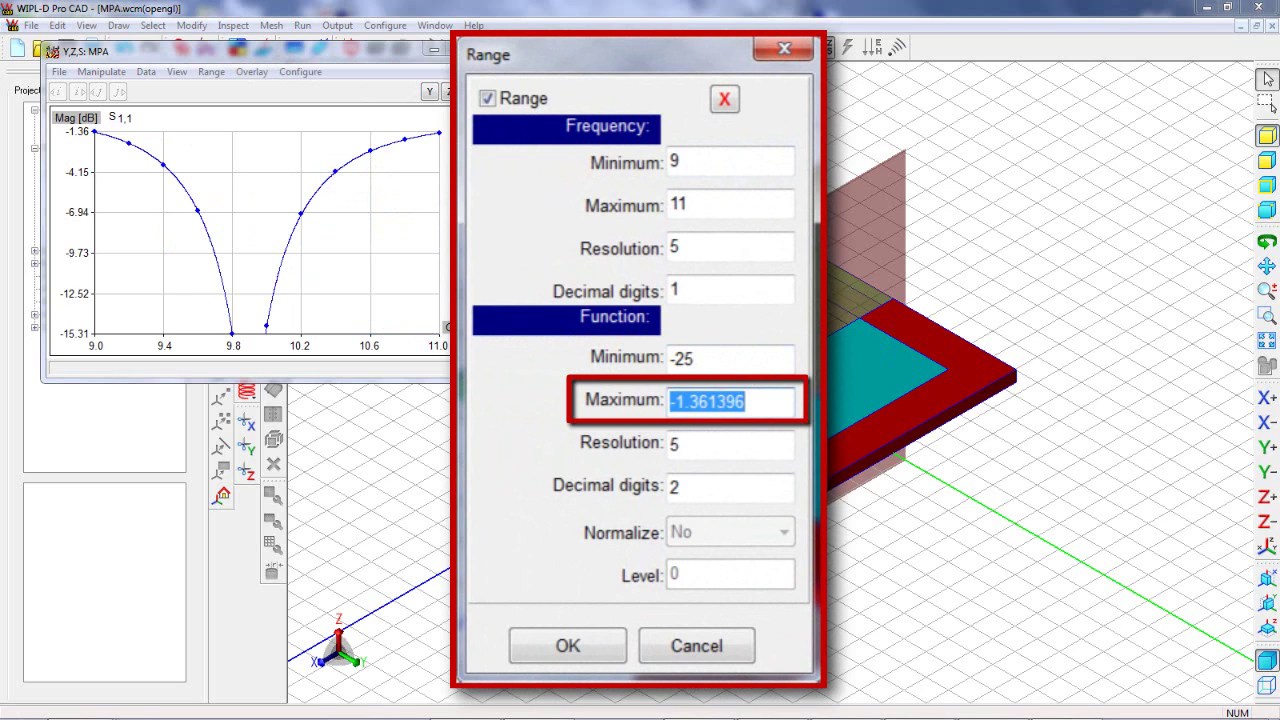
text(0)
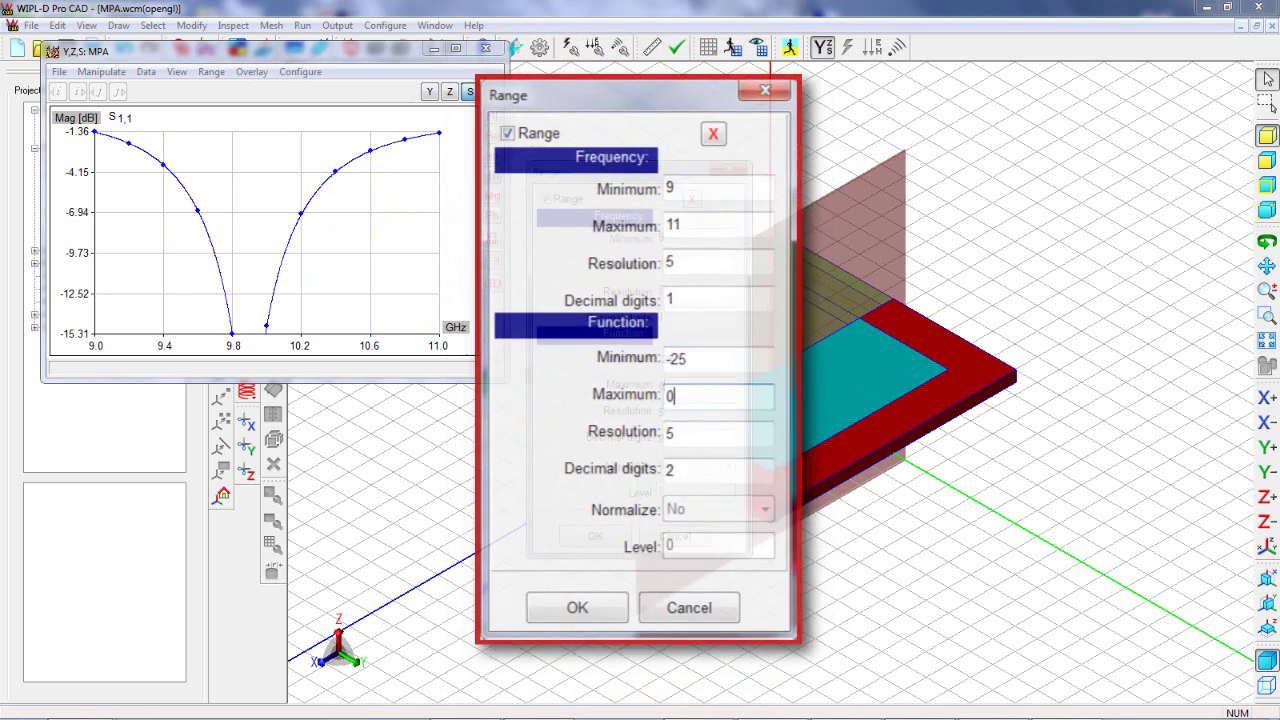
key(Return)
click(455, 49)
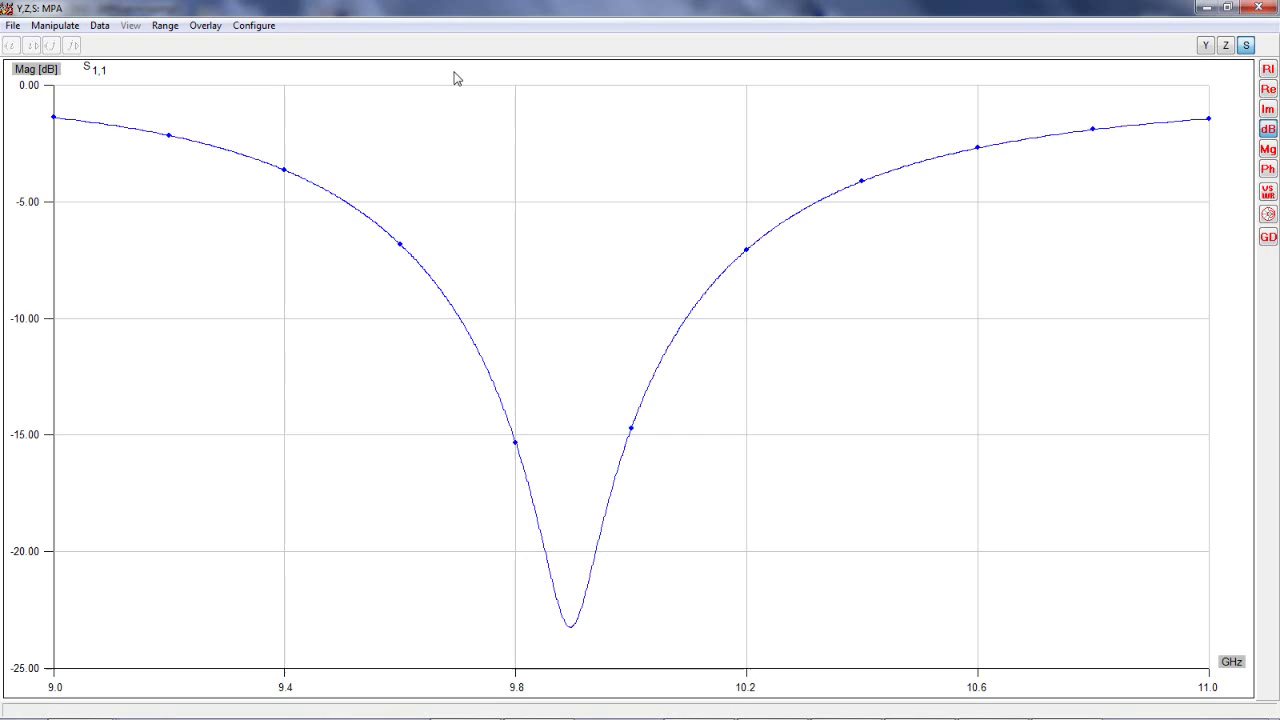
click(1267, 5)
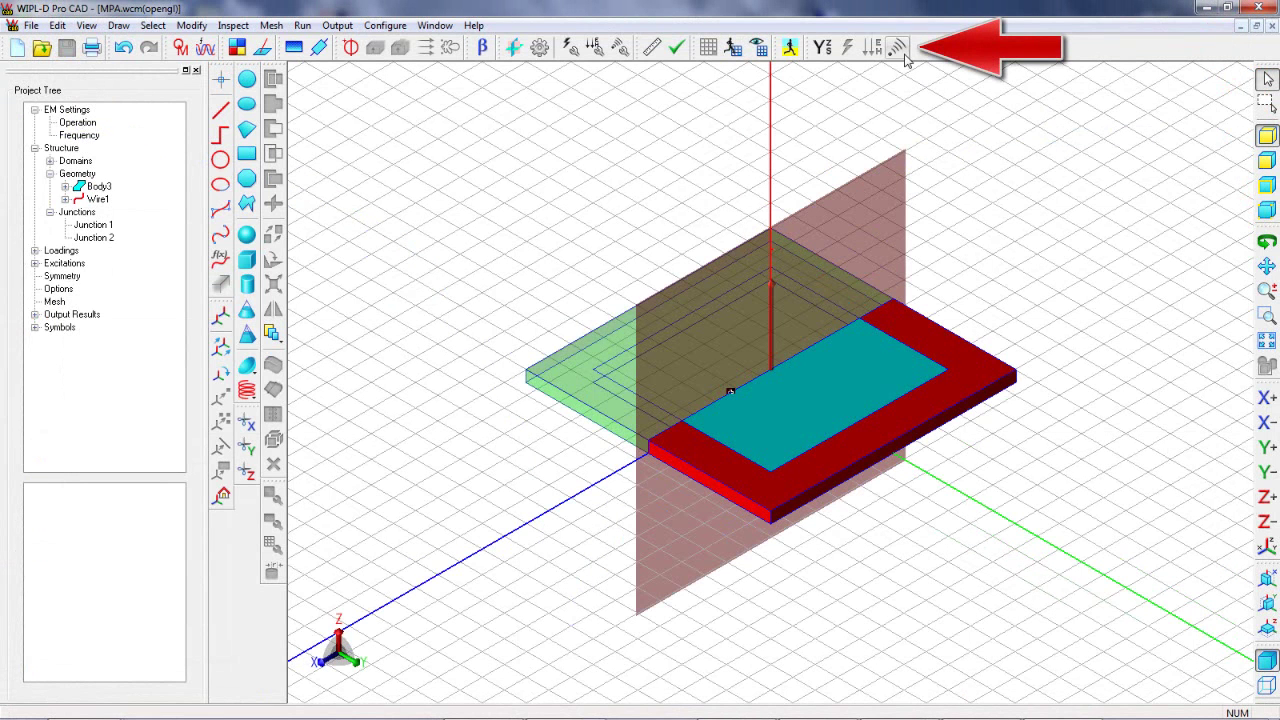
Plot the radiation pattern gain versus frequency in dB, about 1.53 to 2.93 dB over 9–11 GHz
click(900, 50)
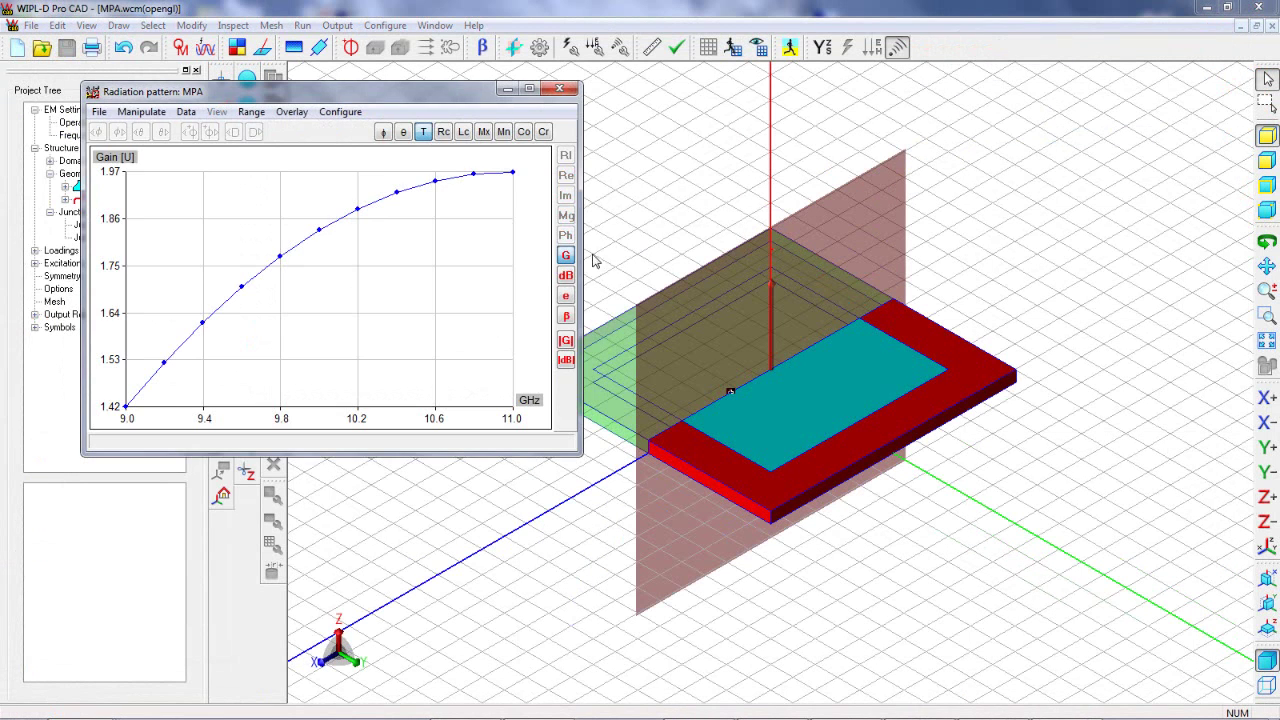
click(568, 277)
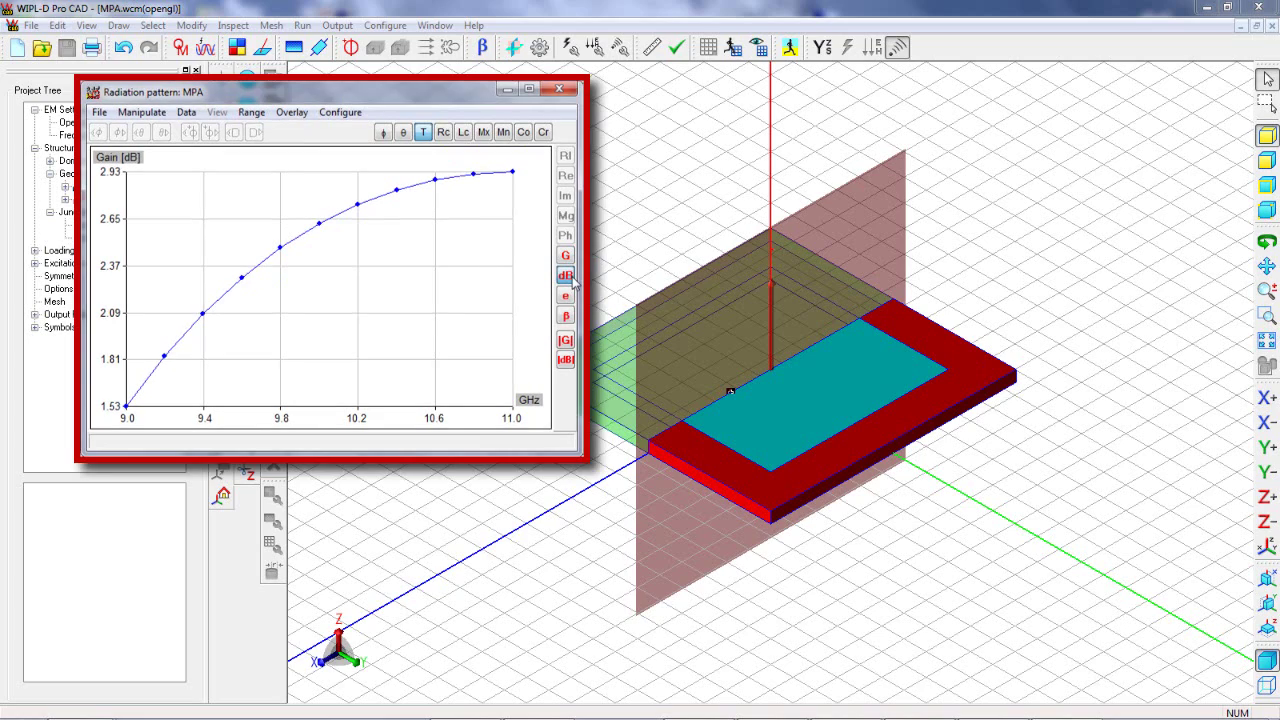